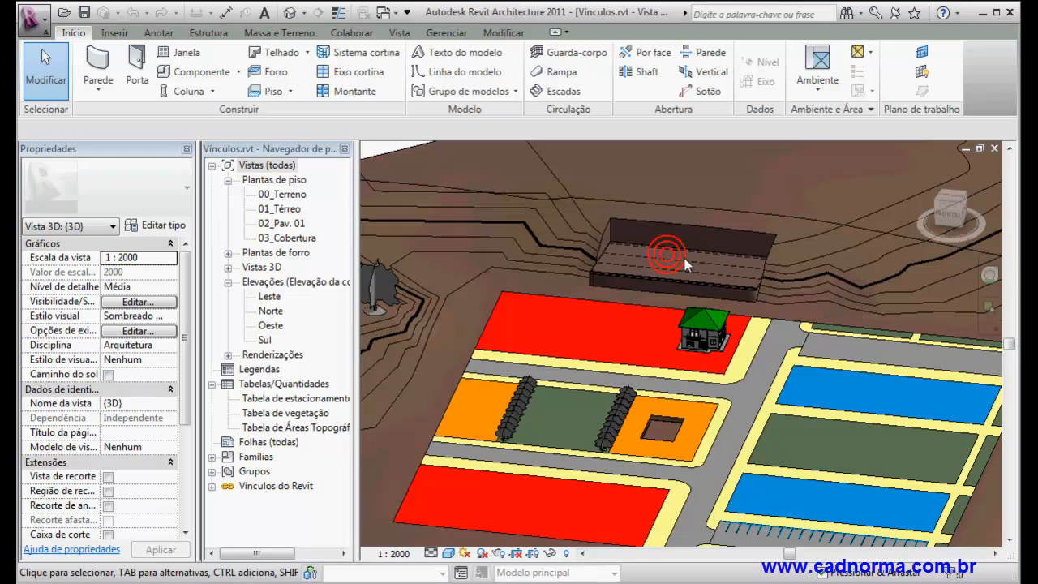
Delete the slope arrow from the boundary sketch of the building pad behind the house and finish the boundary edit
scroll(688, 269, down, 3)
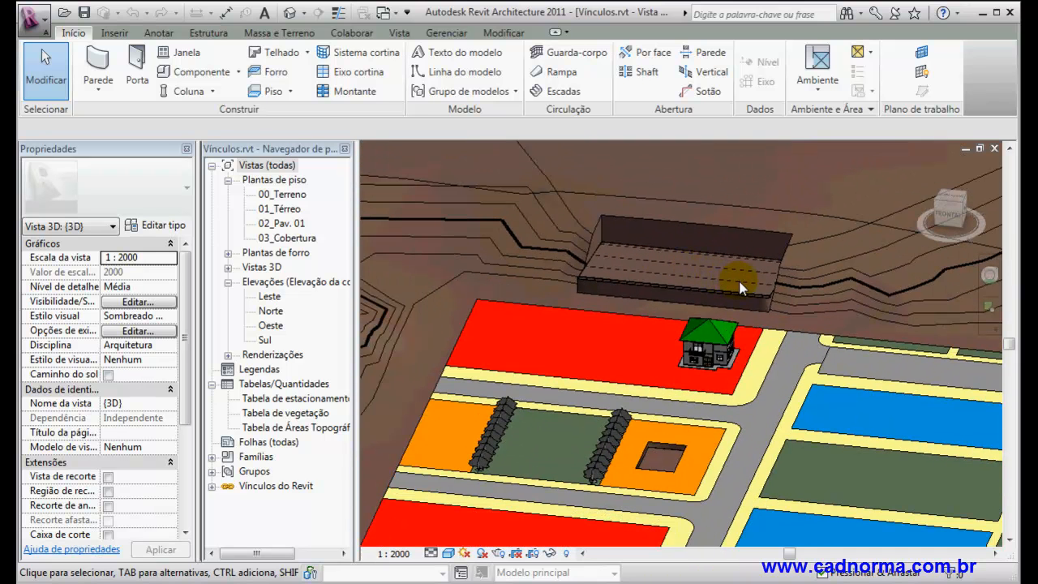
shift+middle_drag(745, 281, 704, 312)
scroll(704, 312, up, 3)
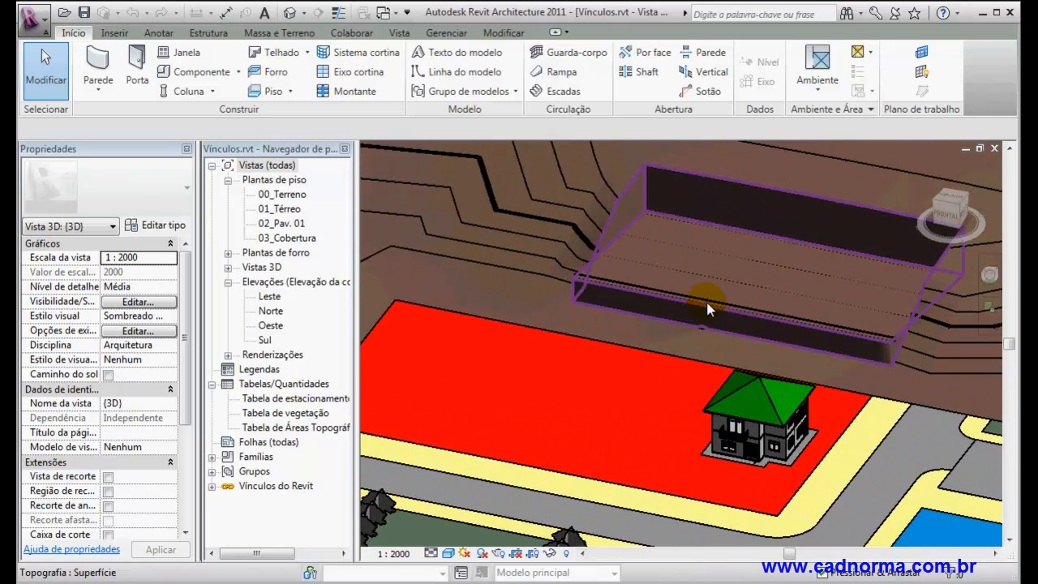
key(Tab)
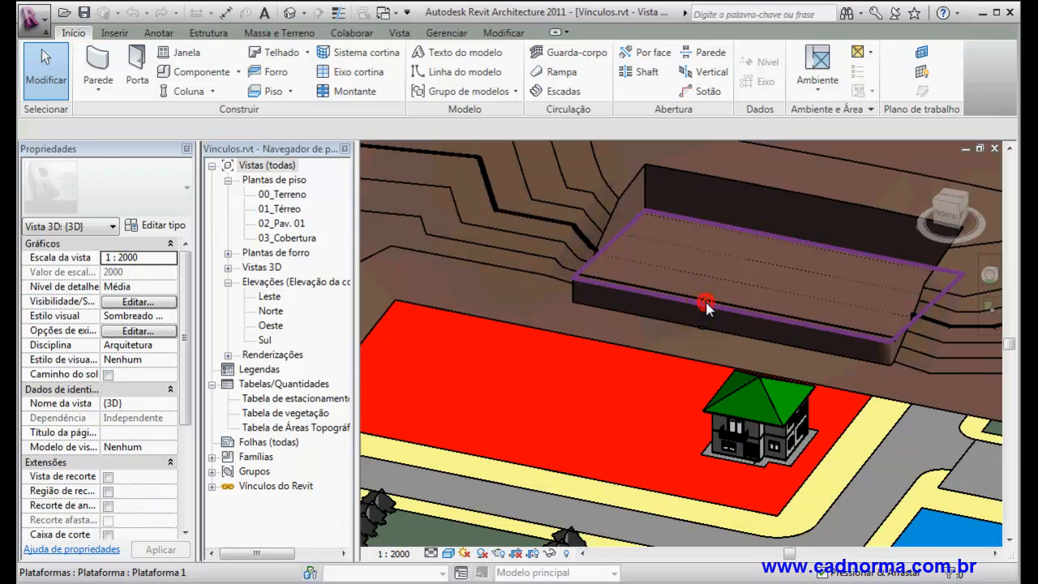
click(706, 305)
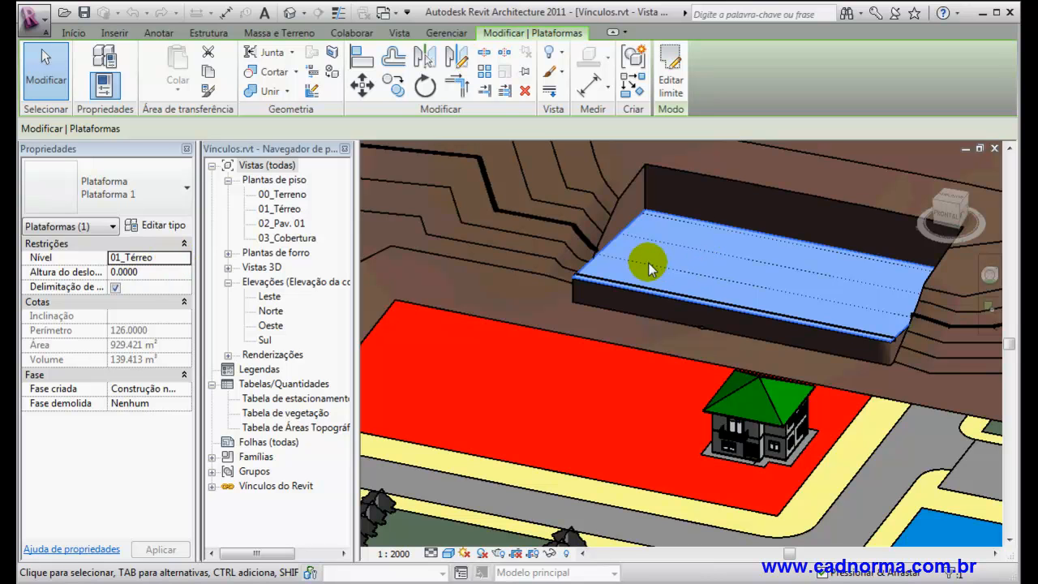
shift+middle_drag(827, 324, 750, 264)
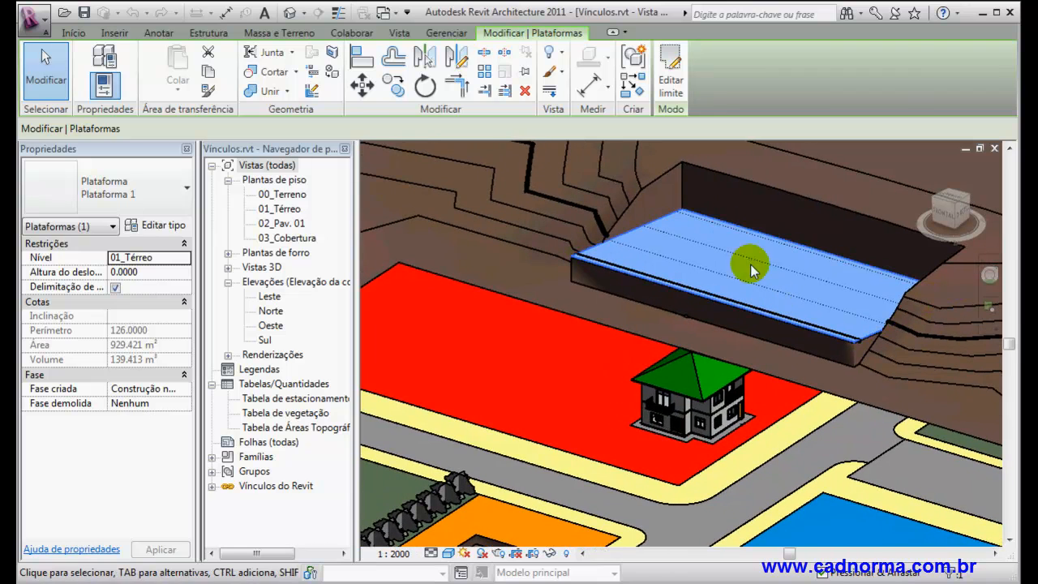
click(670, 90)
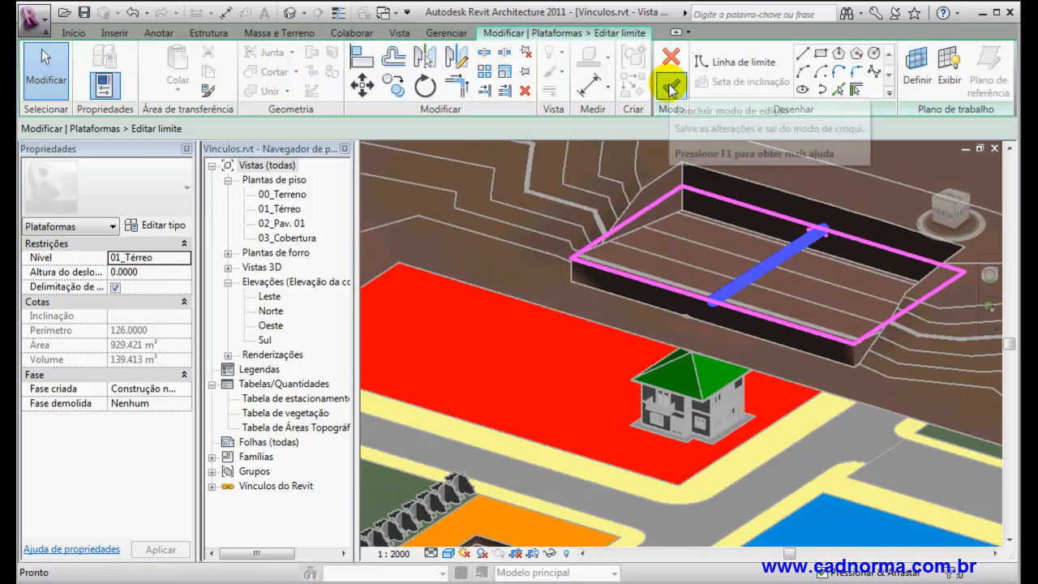
click(774, 261)
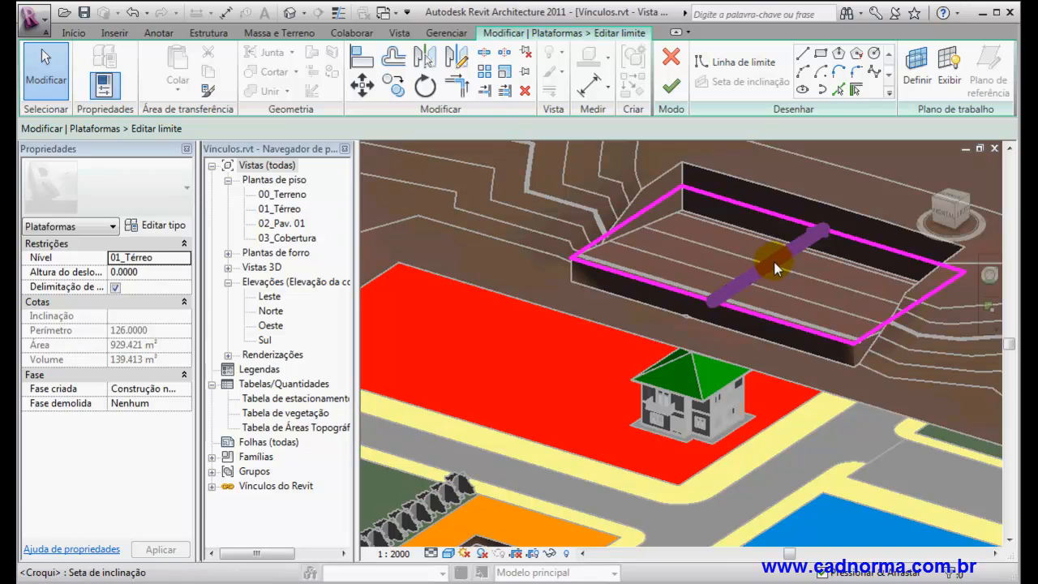
key(Delete)
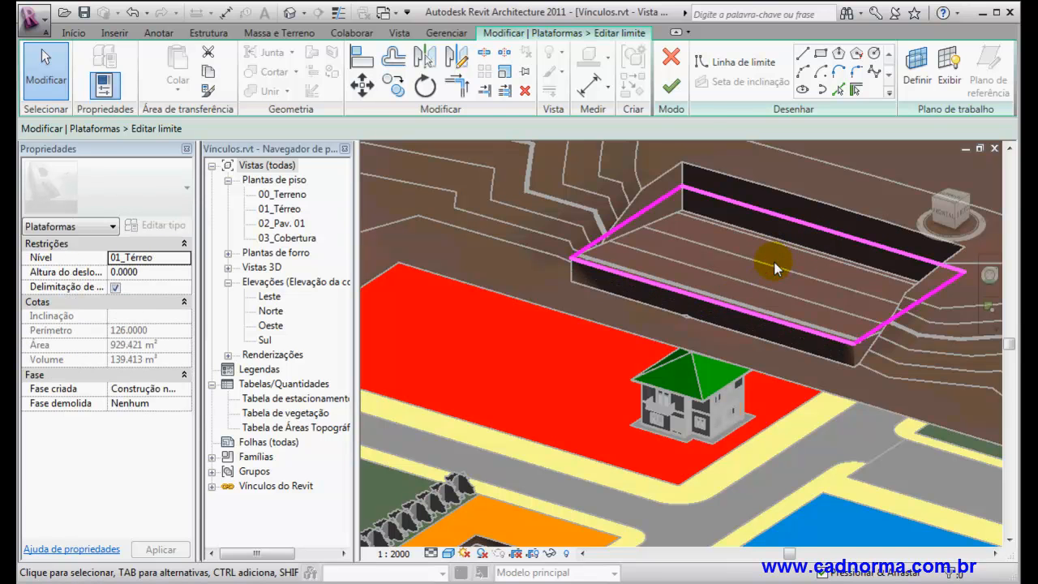
click(674, 86)
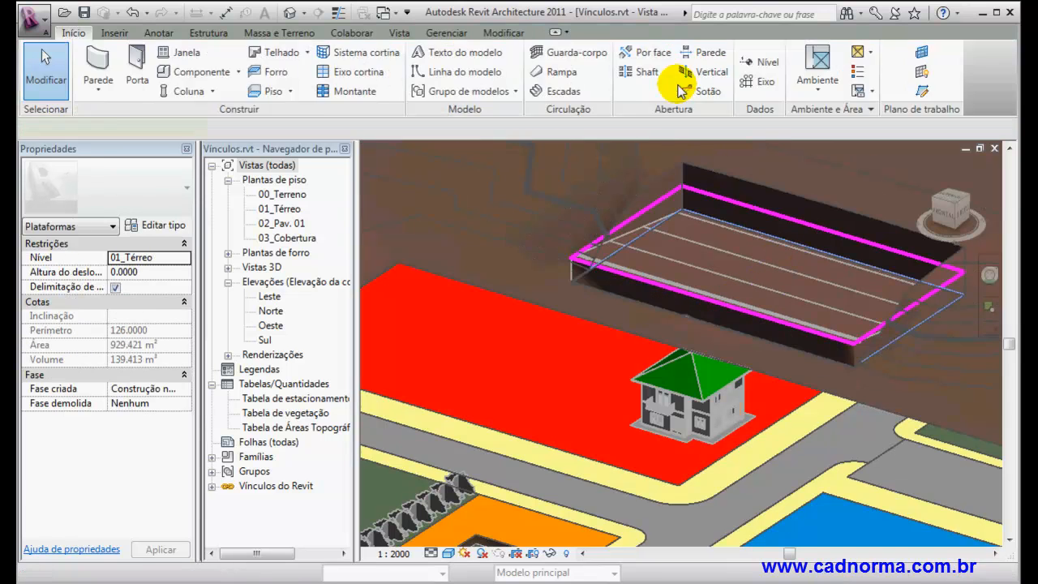
click(503, 263)
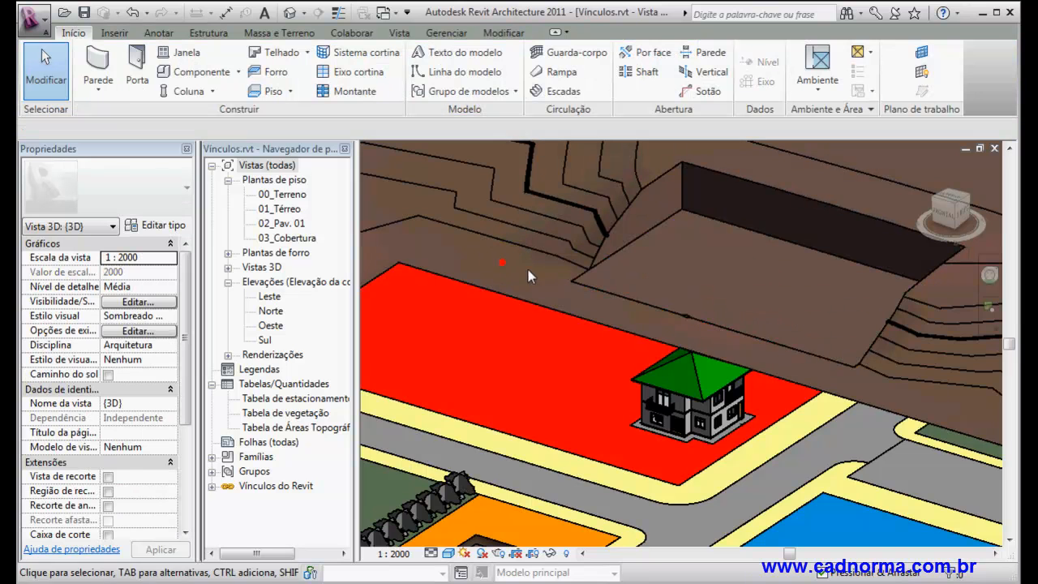
Open the 00_Terreno floor plan at the building pad cut into the contour lines
middle_drag(531, 273, 671, 308)
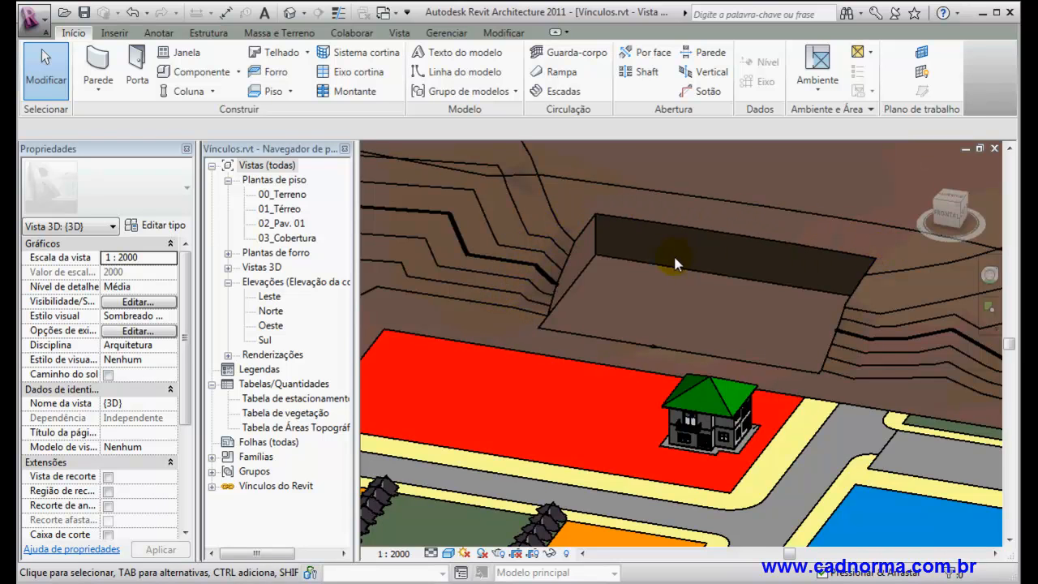
scroll(669, 262, down, 1)
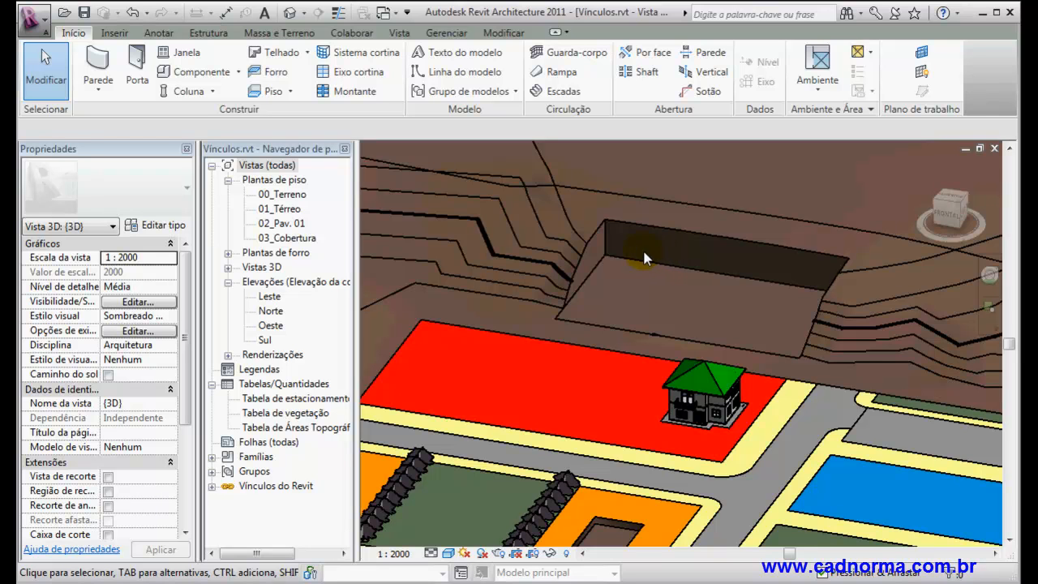
double_click(284, 195)
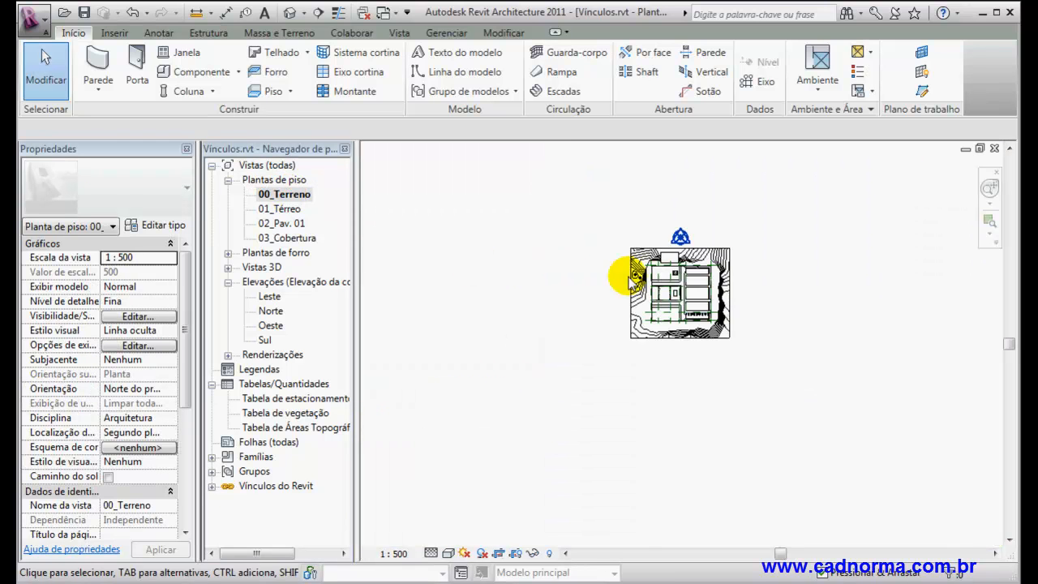
scroll(682, 258, up, 5)
middle_drag(572, 223, 636, 231)
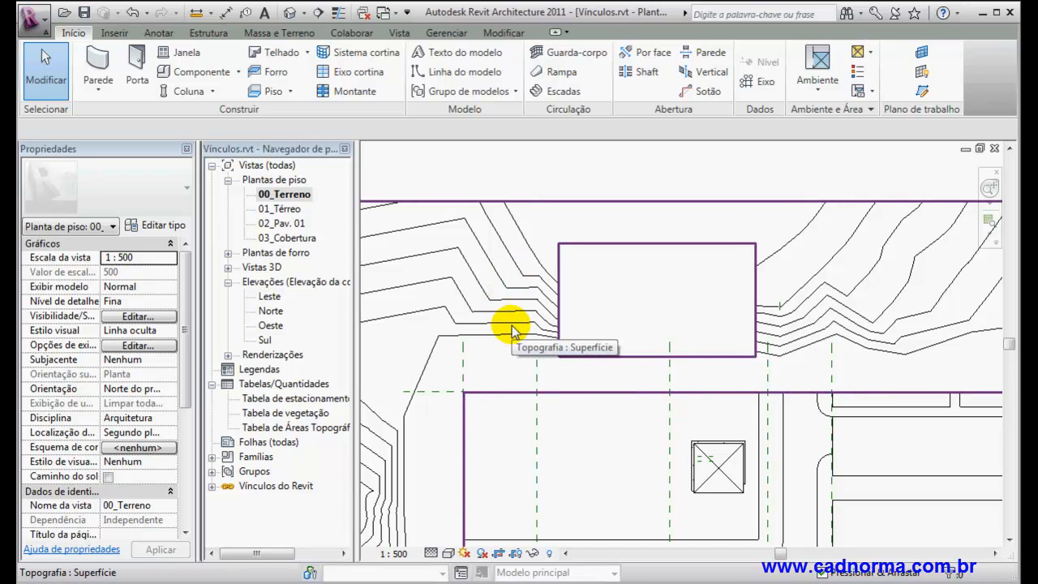
Check the terrain elevation beside the pad's lower-left corner with the Spot Elevation tool, without placing an annotation
click(160, 33)
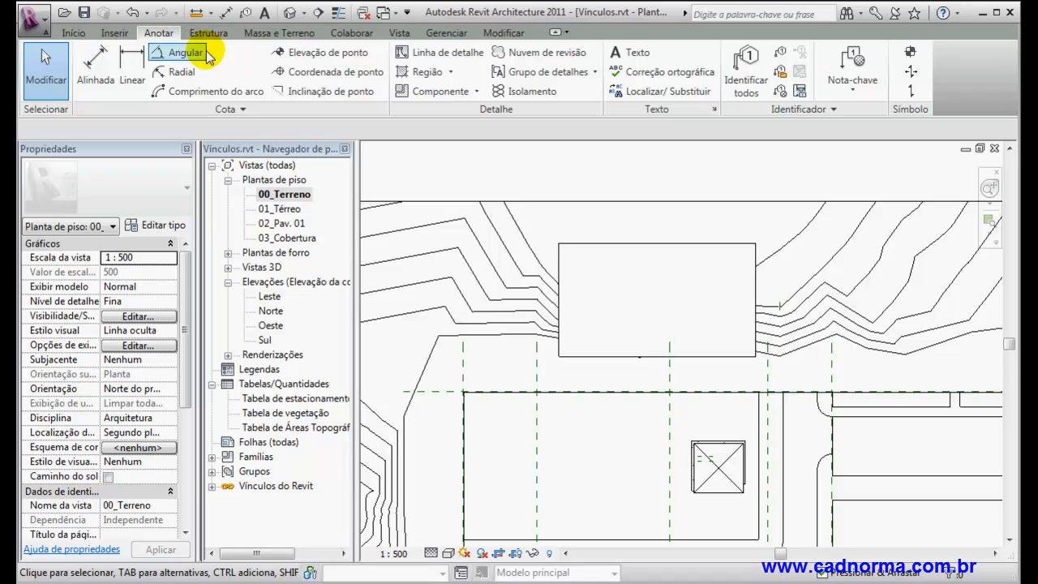
click(285, 52)
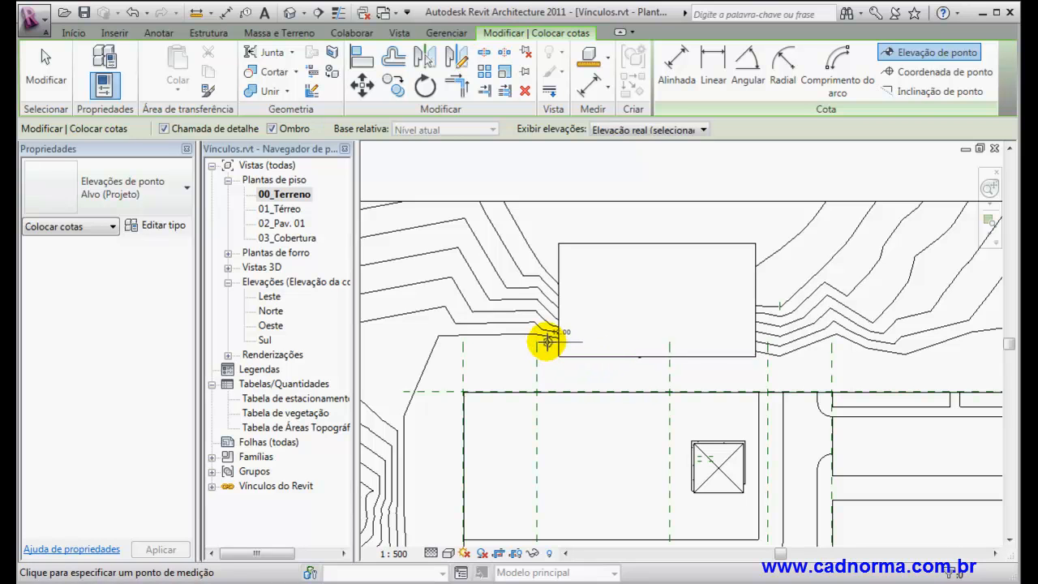
scroll(545, 332, up, 1)
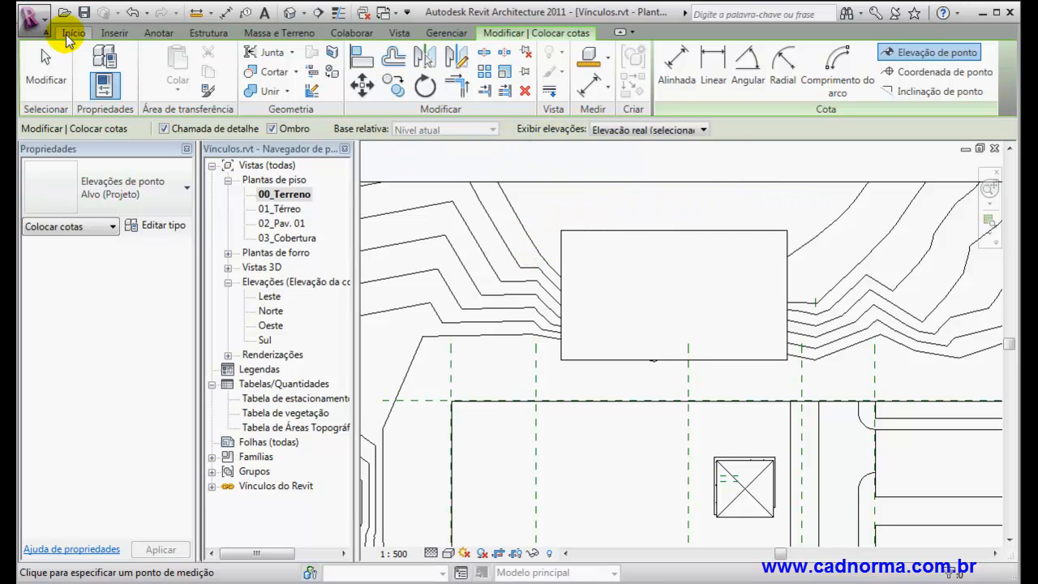
click(46, 71)
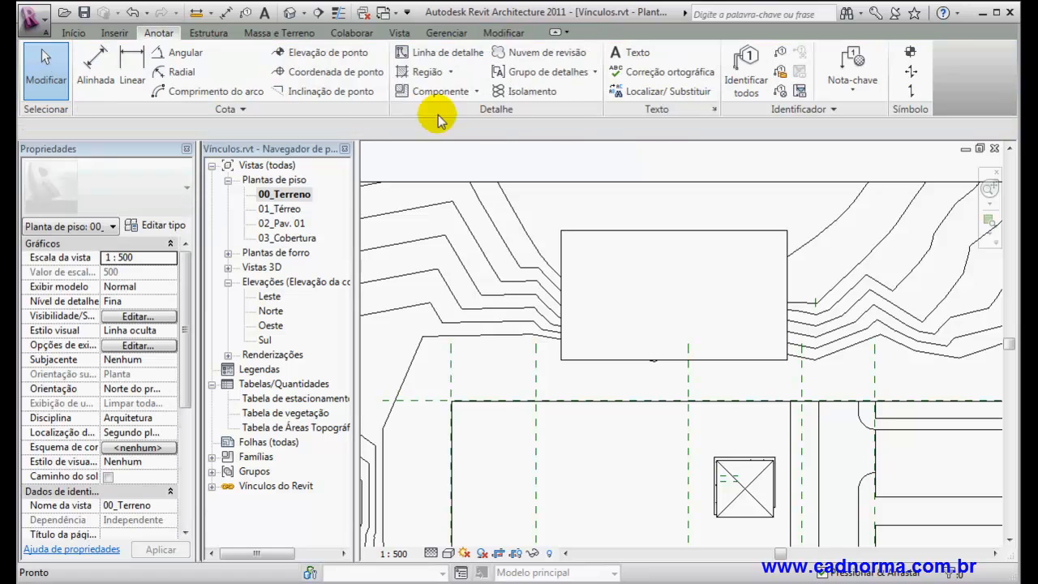
Start Split Surface on the sloped topography and sketch connected lines along the pad's two sides and its 40 m upper edge
click(284, 33)
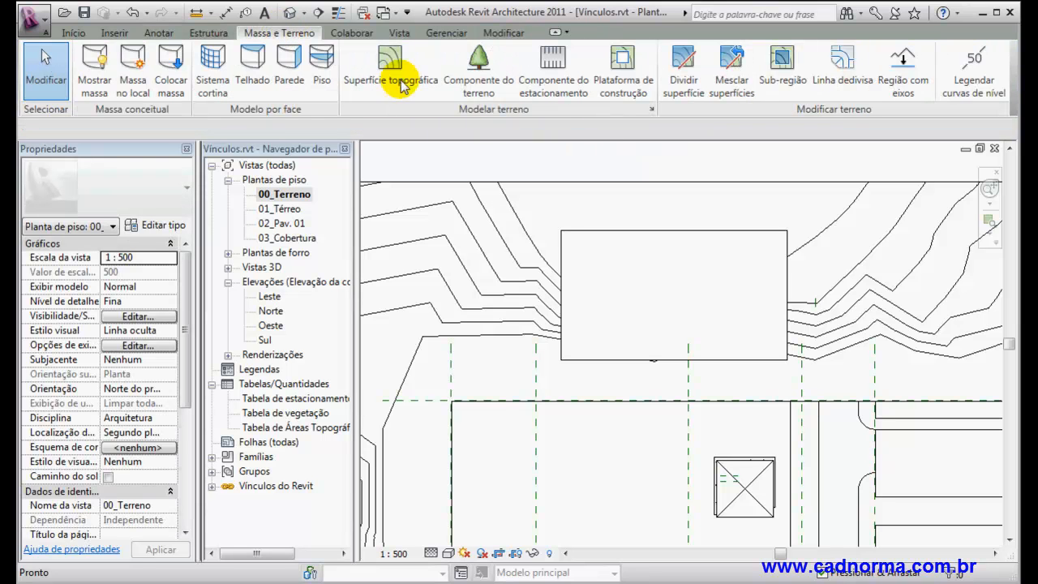
click(684, 69)
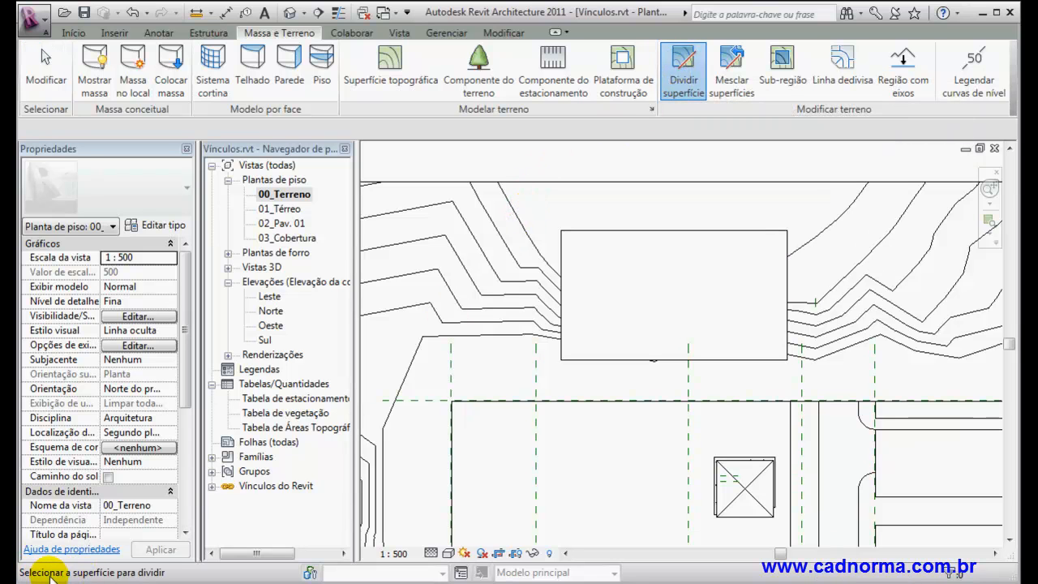
click(526, 233)
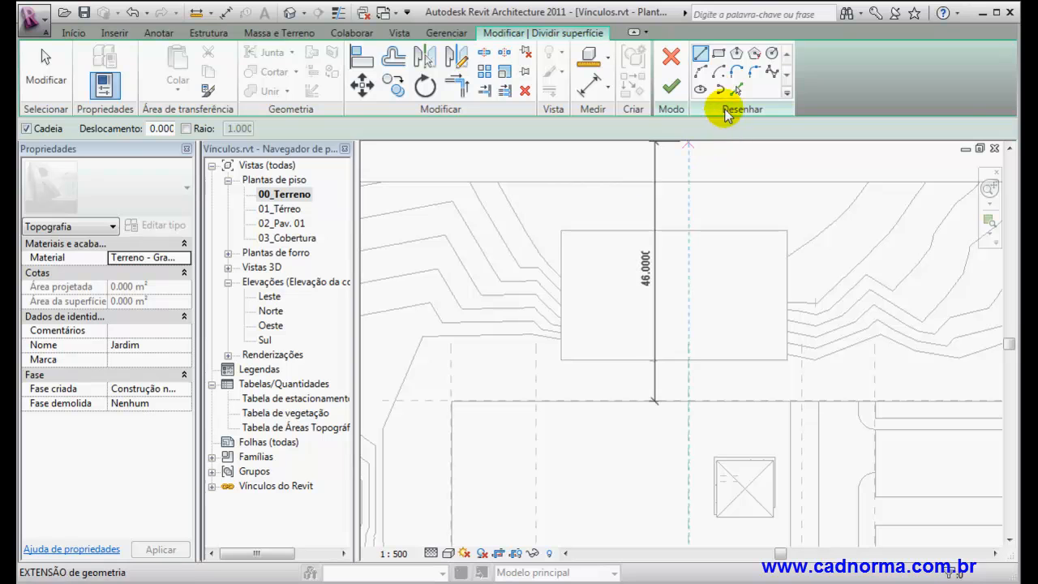
click(561, 360)
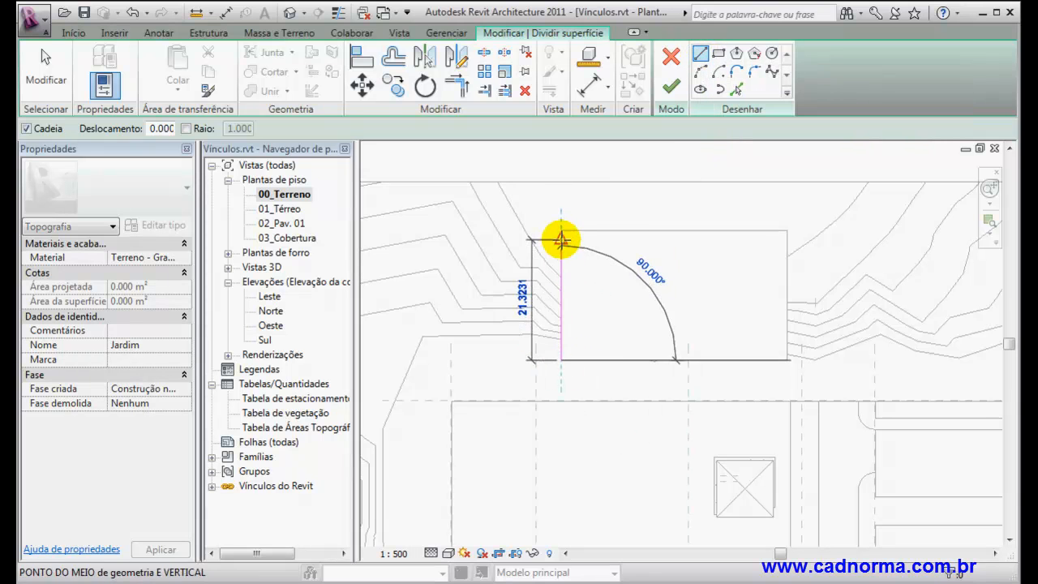
click(560, 233)
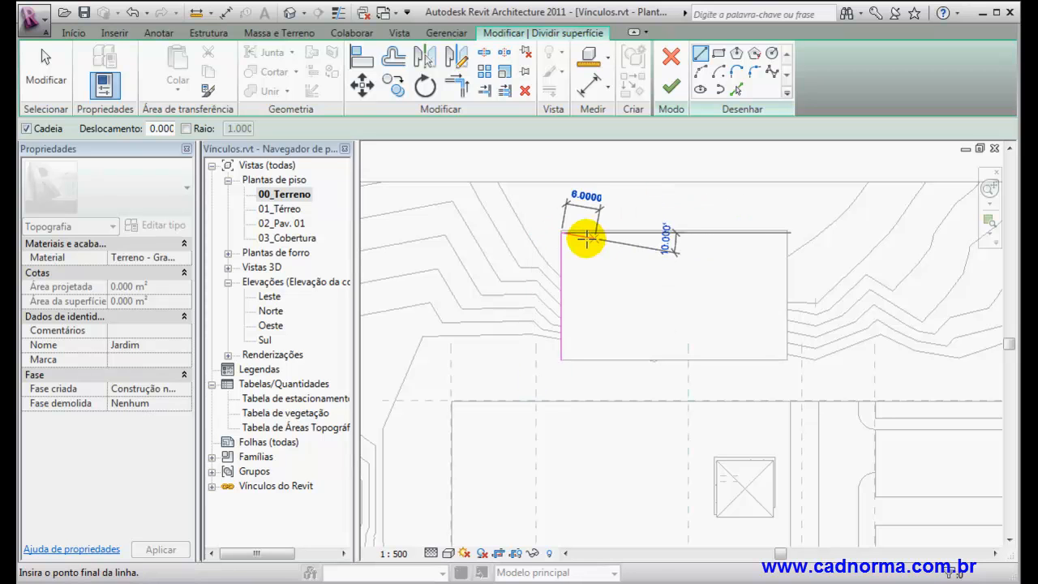
scroll(572, 230, up, 3)
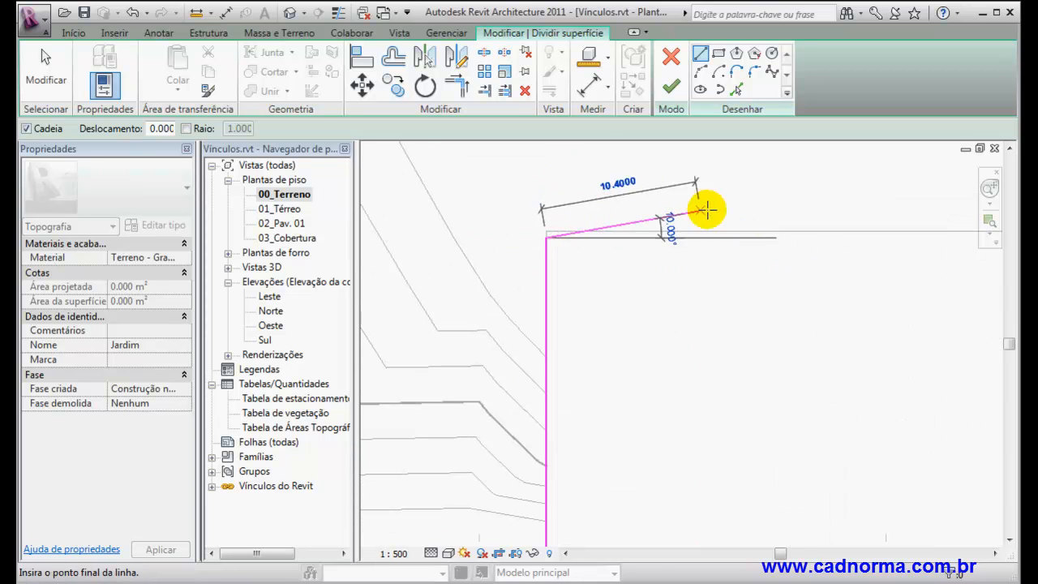
scroll(702, 206, down, 2)
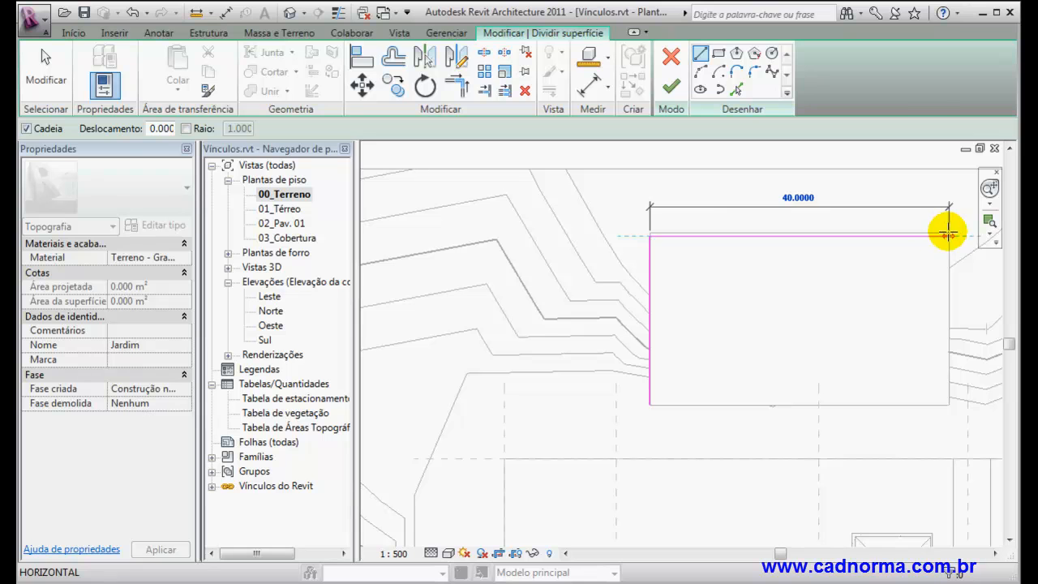
click(950, 235)
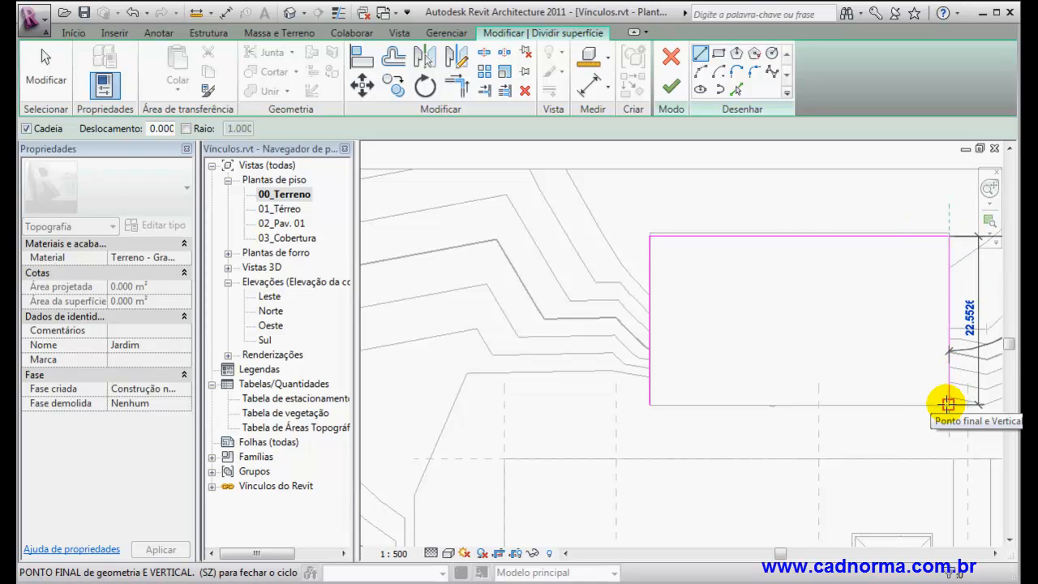
click(948, 404)
Close the split sketch with an outer U-shaped outline about 49.4 m wide, its upper line about 5.4 m beyond the inner one
middle_drag(946, 403, 840, 398)
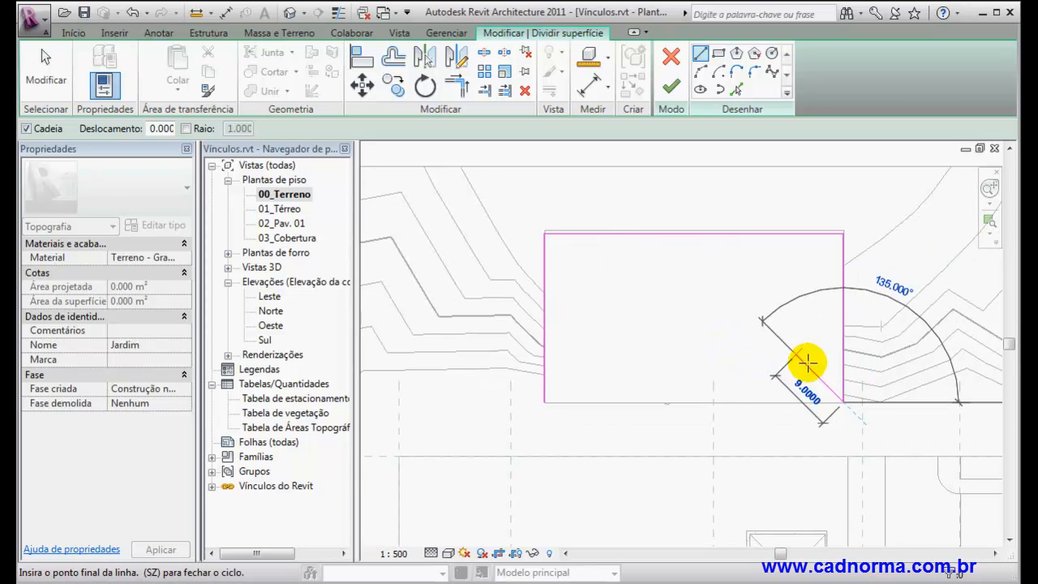
scroll(879, 402, up, 1)
click(880, 401)
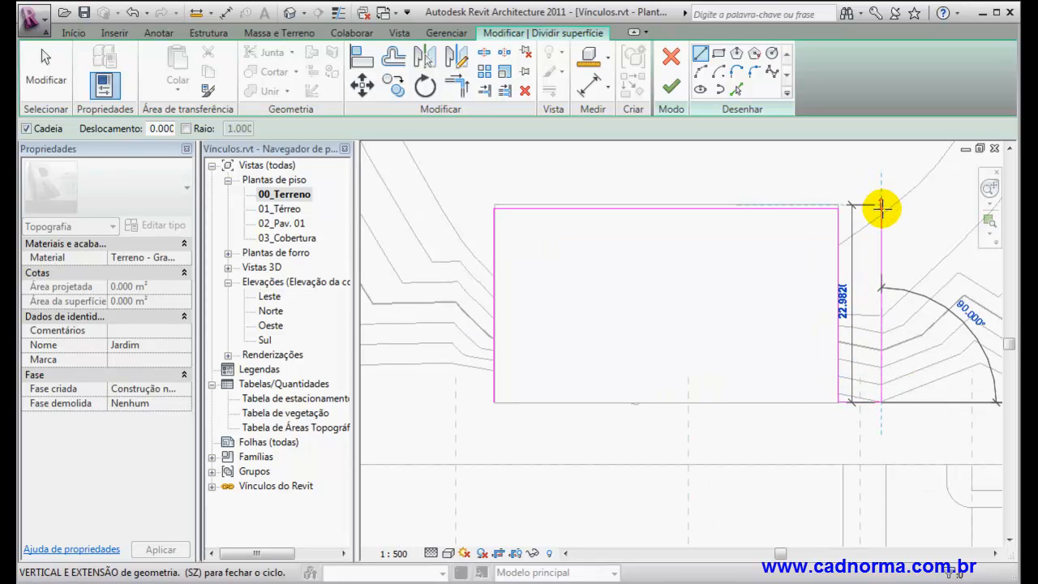
click(883, 163)
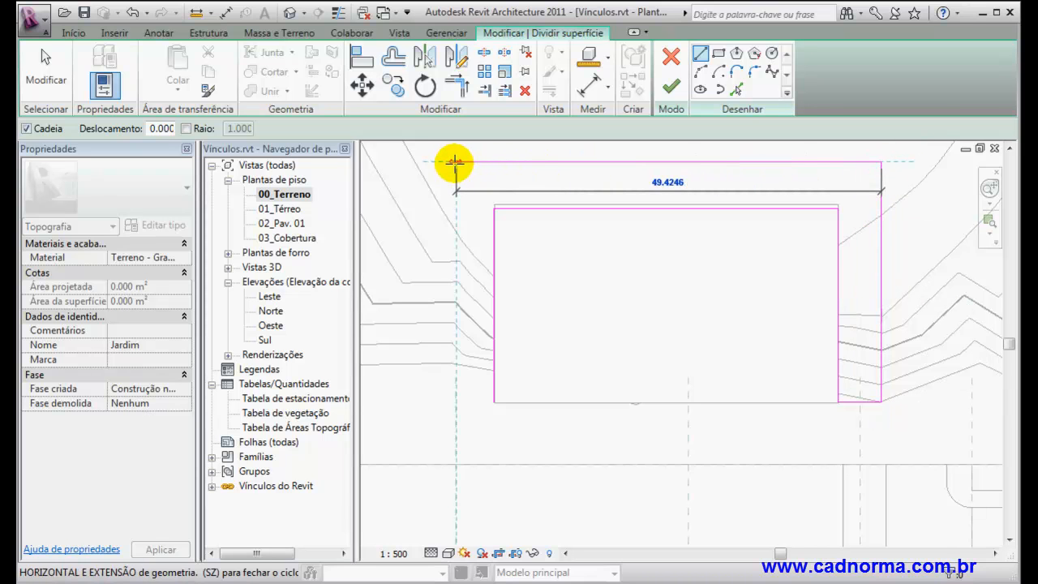
click(456, 163)
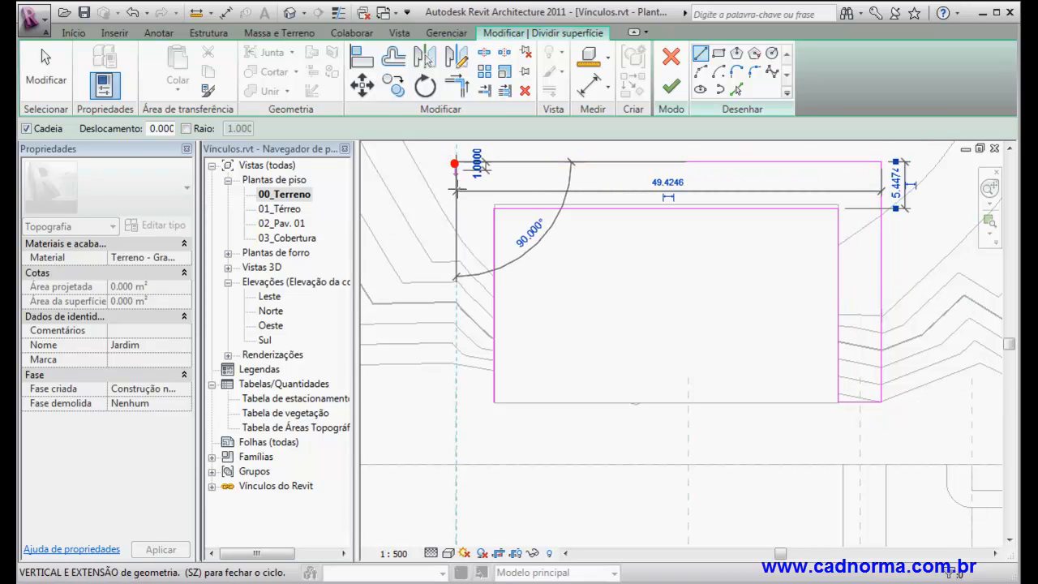
click(457, 400)
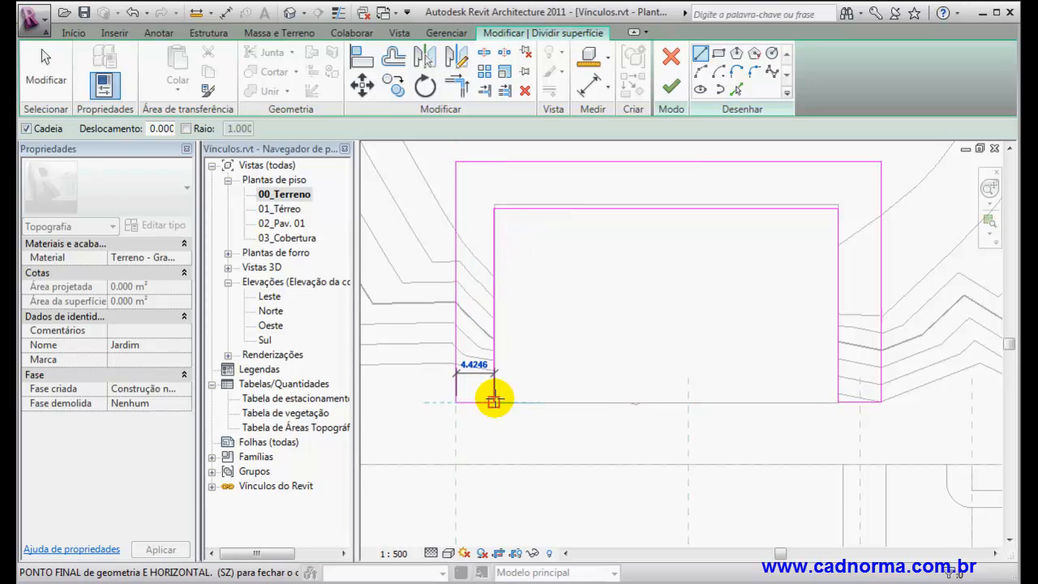
click(494, 401)
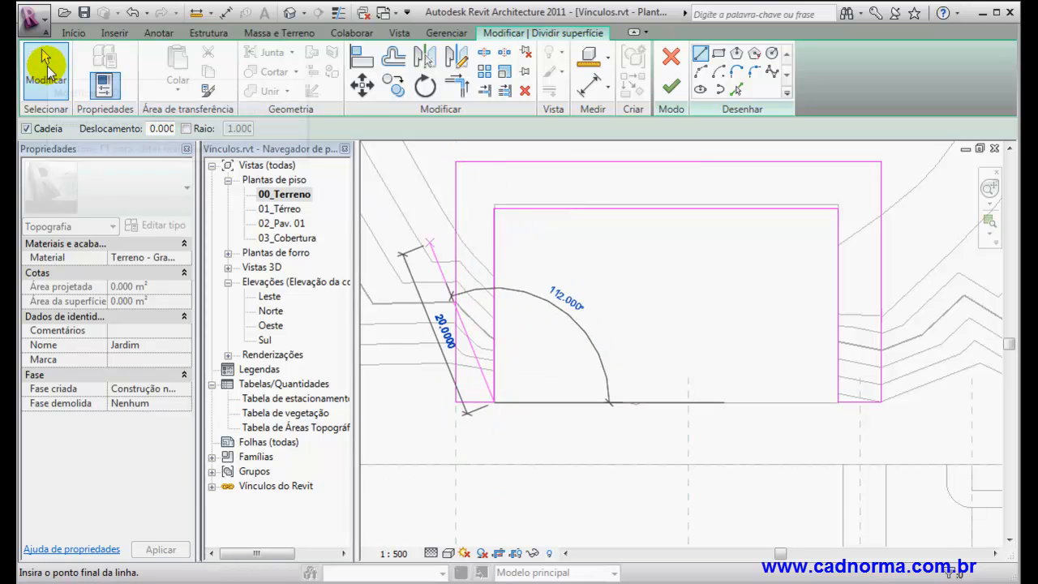
click(46, 61)
Move the inner upper sketch line onto the pad's upper edge so that the inner sides are 23 m long
scroll(588, 209, up, 3)
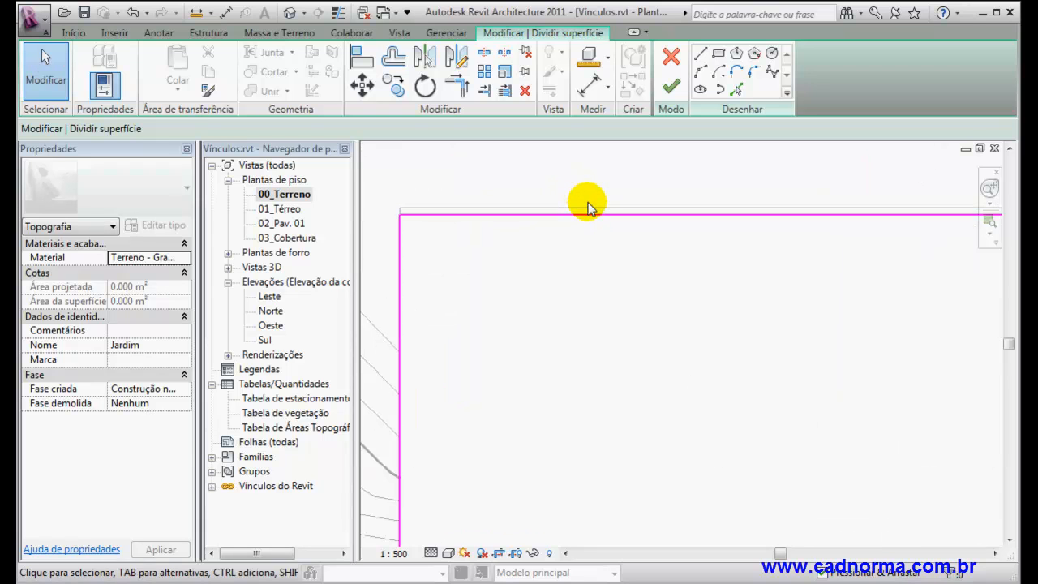
click(589, 210)
mouse_move(591, 209)
mouse_down()
mouse_move(592, 194)
mouse_move(593, 207)
mouse_up()
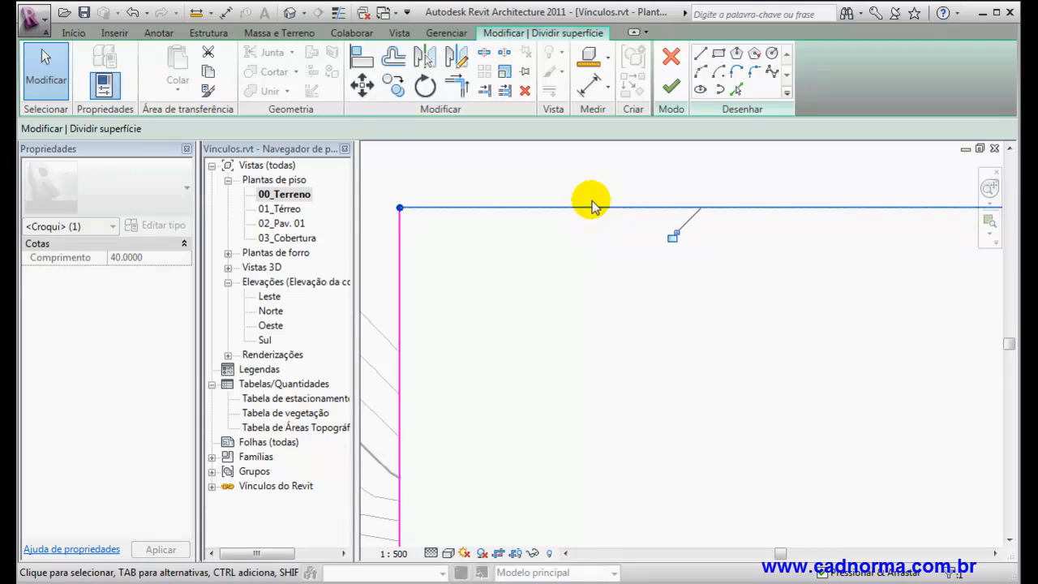
scroll(617, 261, down, 3)
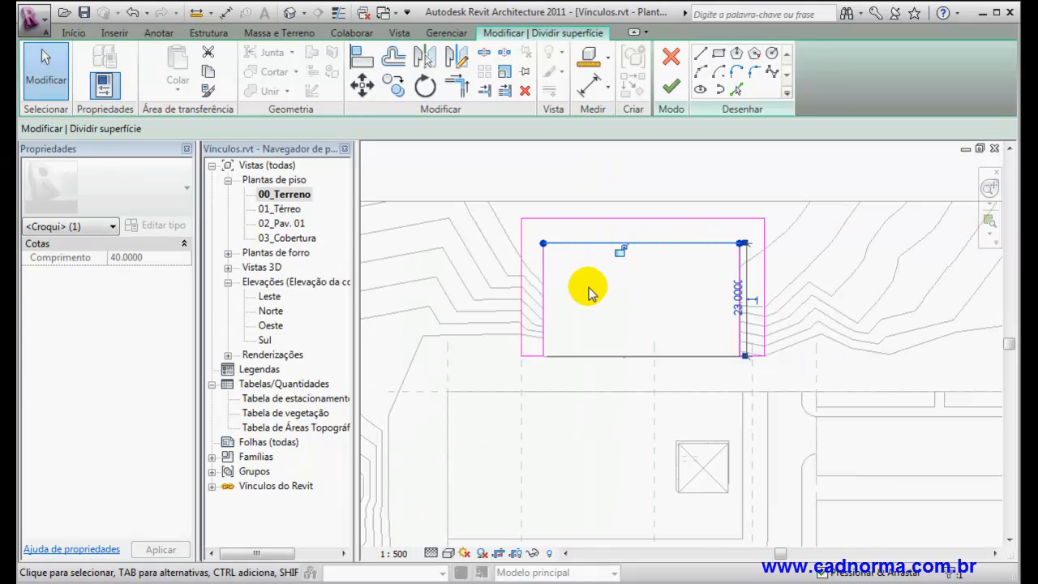
Finish the surface split sketch and check the separated U-shaped strip around the pad in the 3D view
click(591, 292)
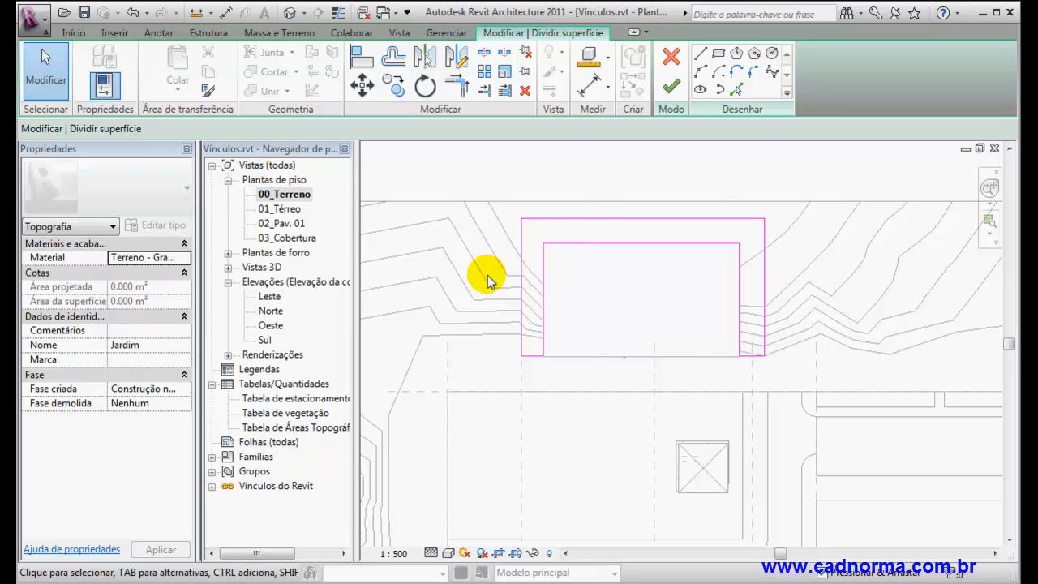
click(673, 87)
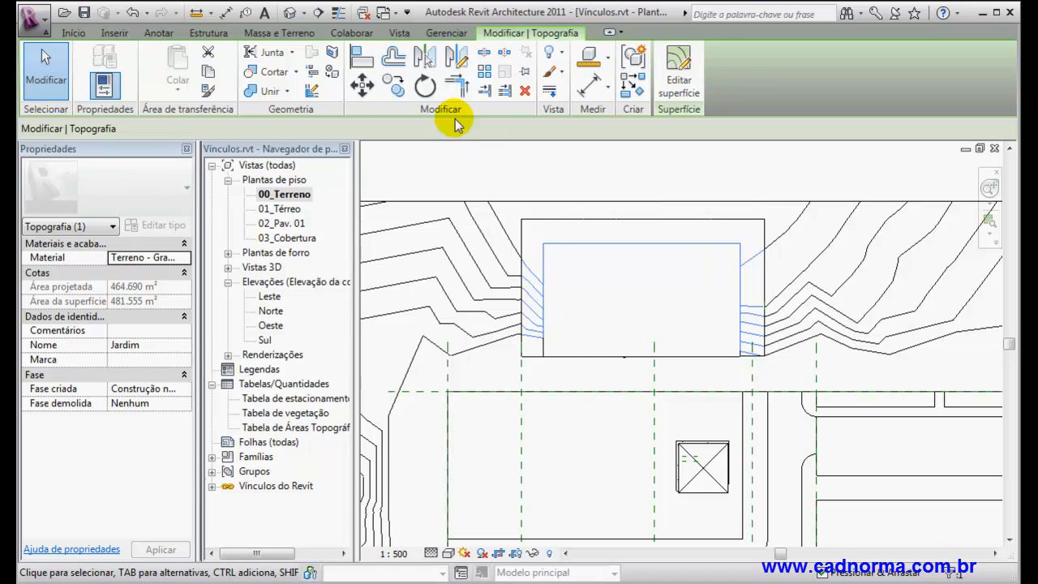
click(291, 12)
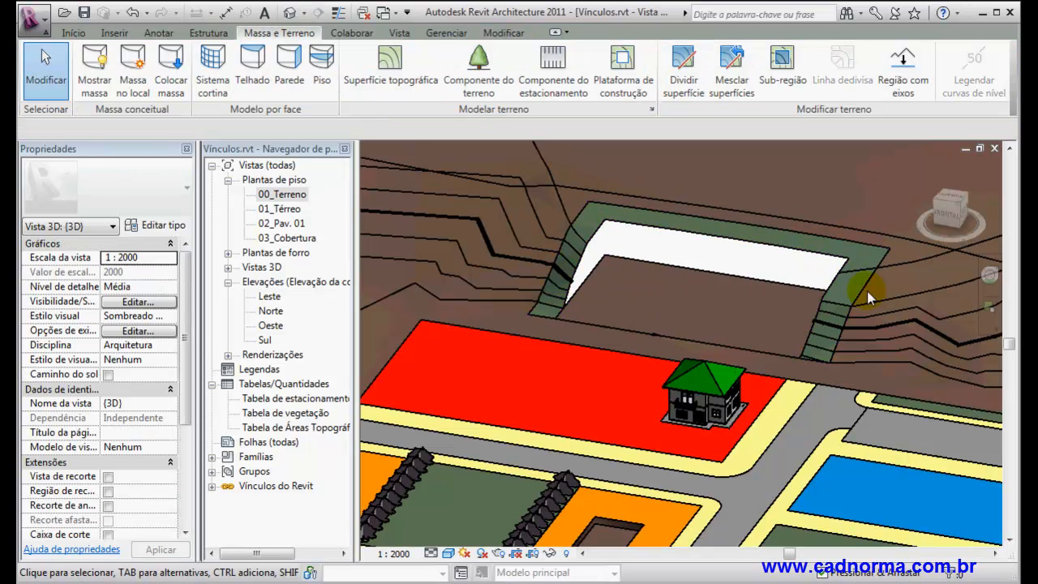
scroll(780, 313, down, 2)
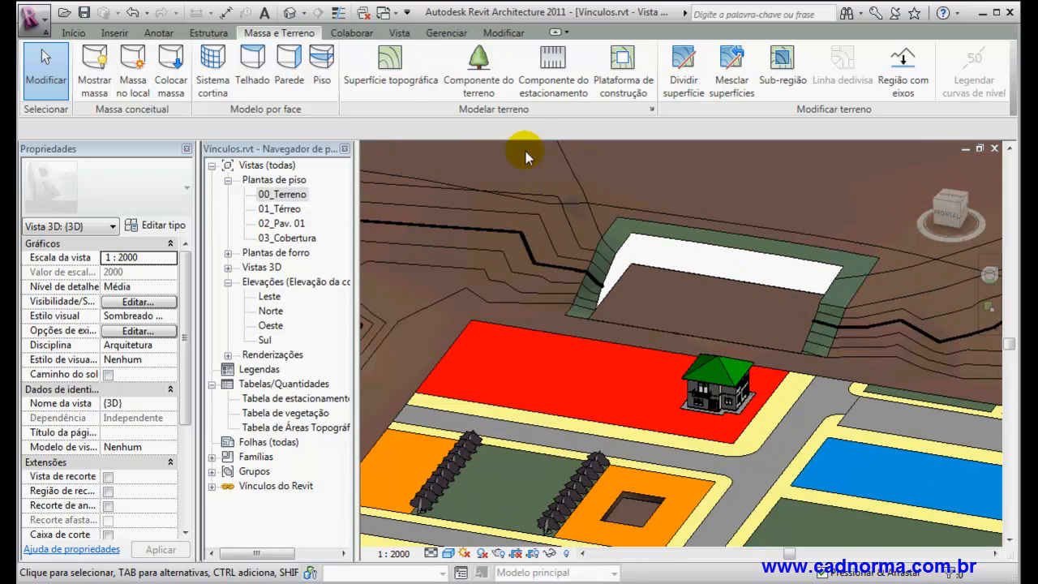
Return to the 00_Terreno floor plan and start editing the surface of the U-shaped terrain strip
double_click(284, 197)
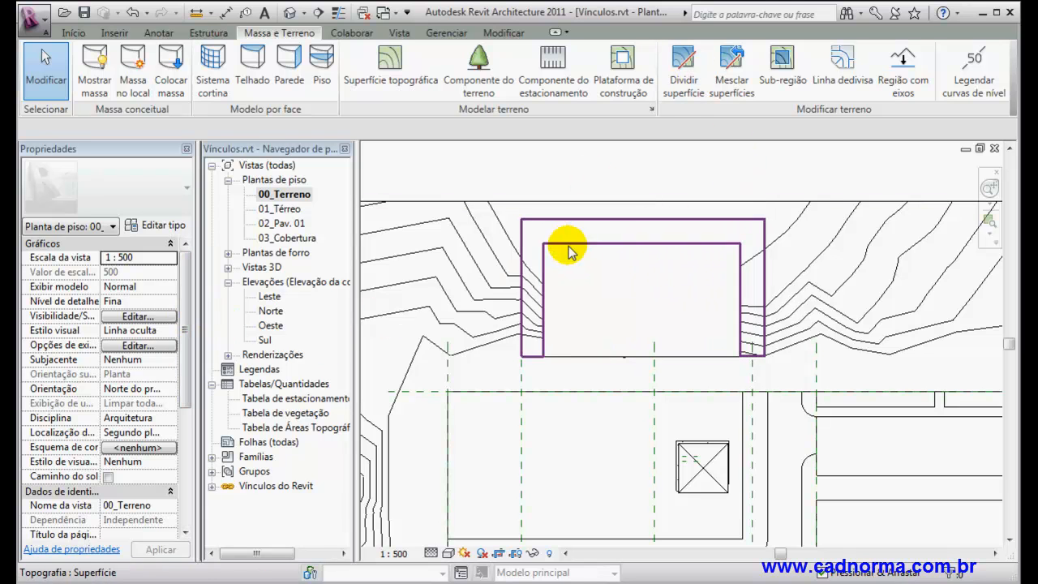
click(783, 61)
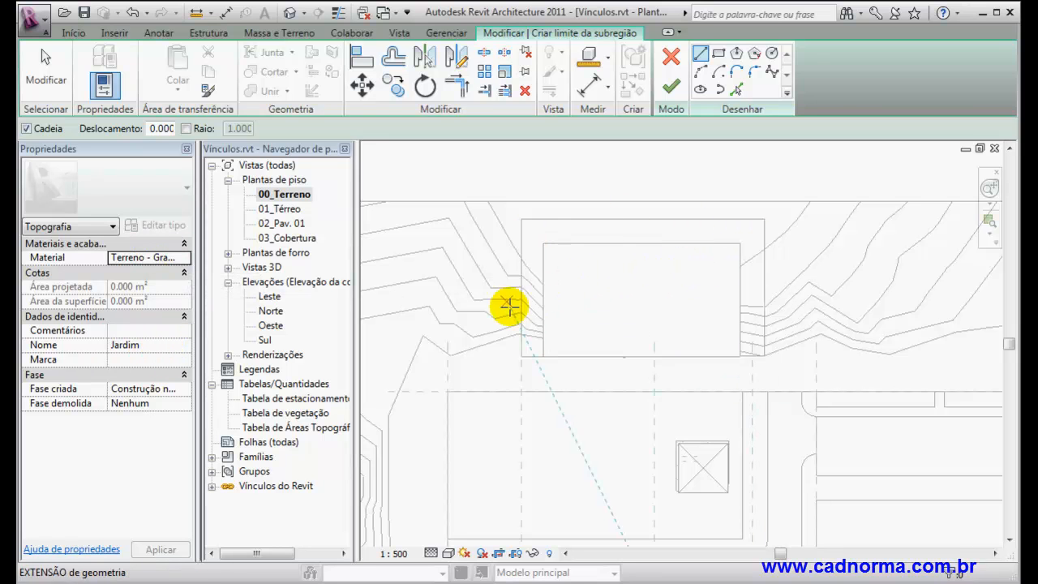
click(46, 65)
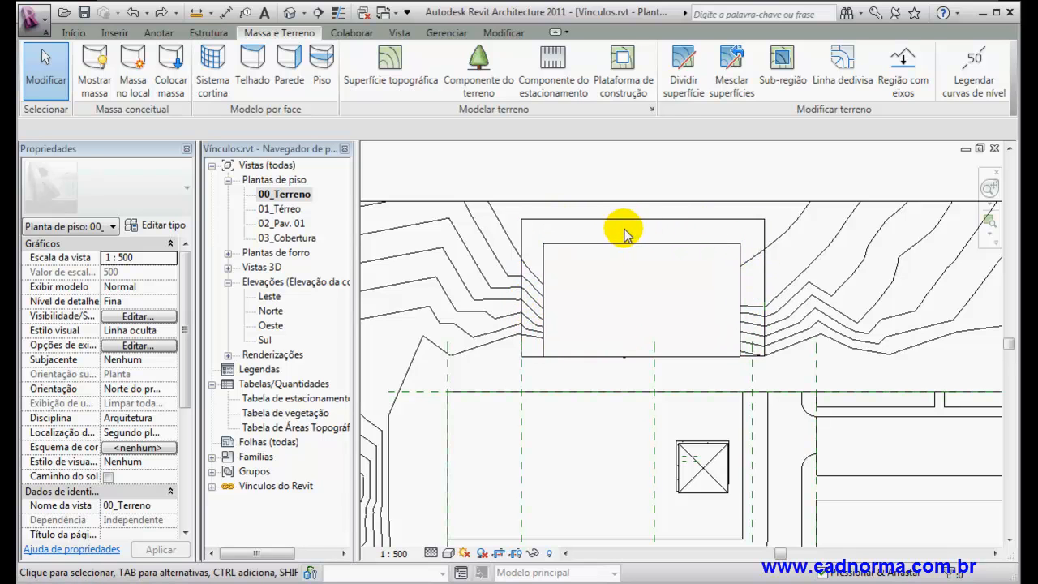
click(736, 249)
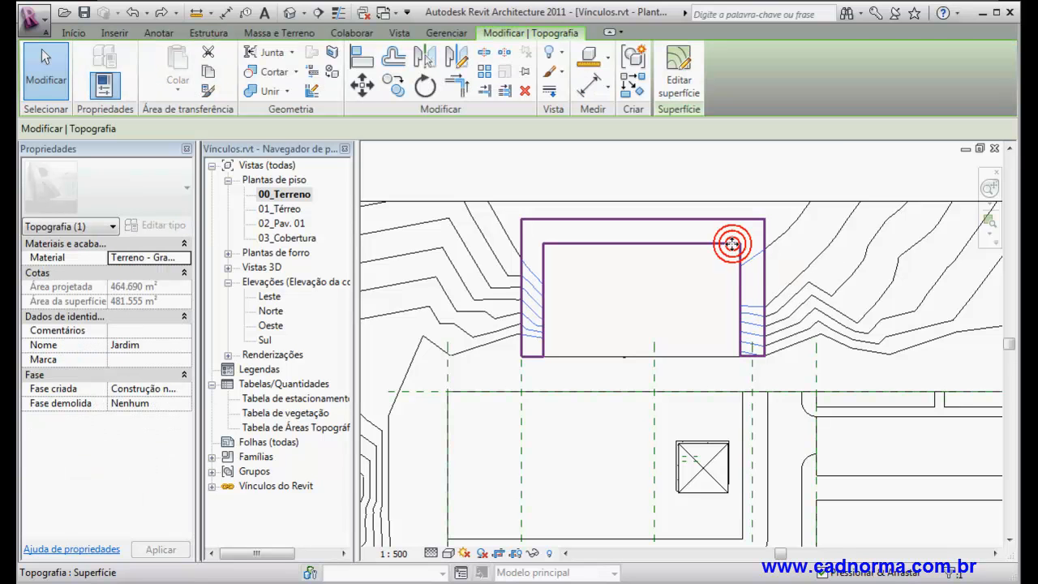
click(686, 84)
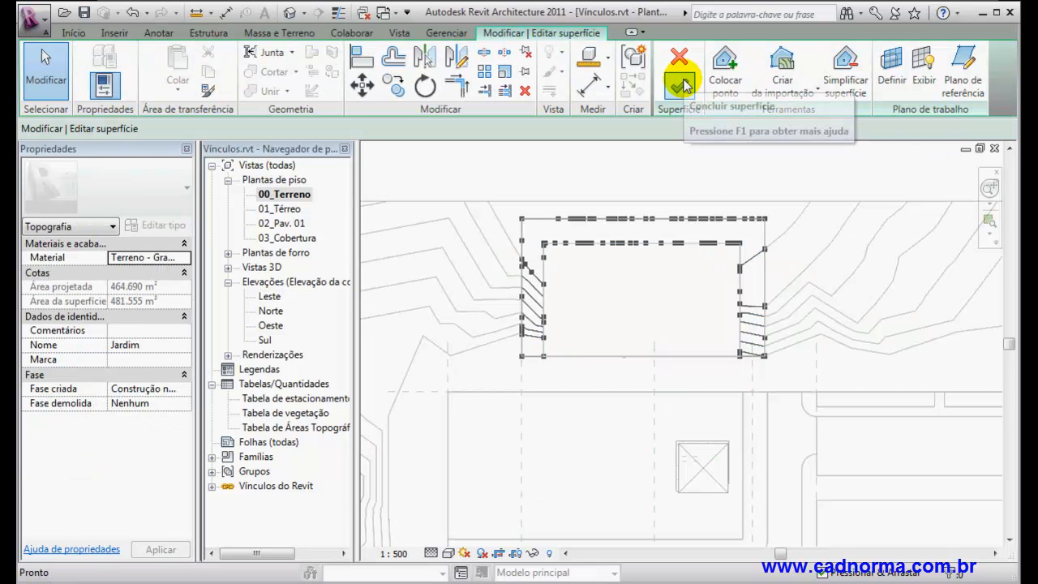
Delete all surface points along the pad's edges and the leftover interior point near the strip's upper-left part
scroll(611, 208, up, 2)
scroll(563, 181, down, 1)
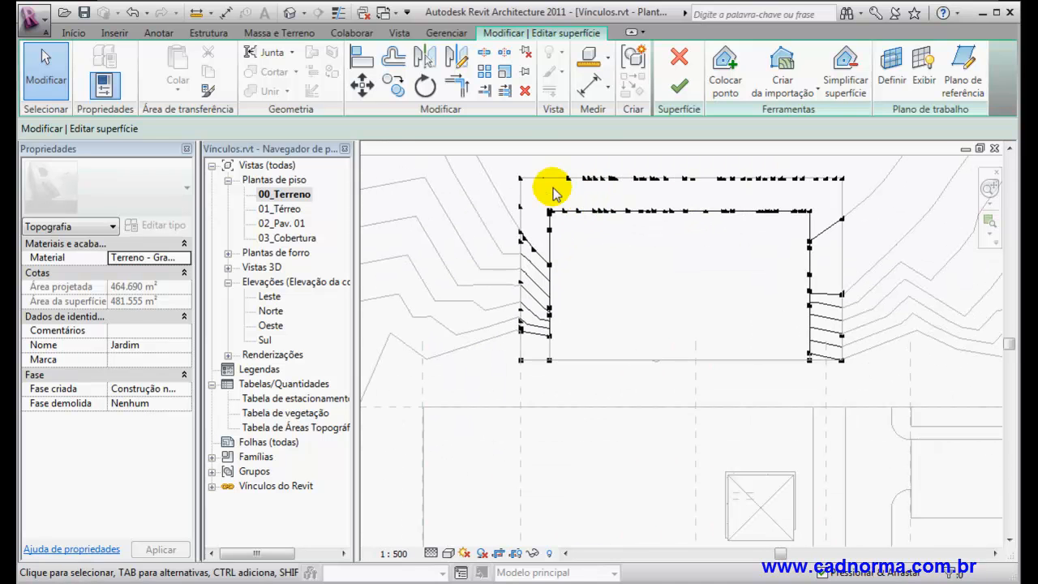
scroll(547, 186, up, 1)
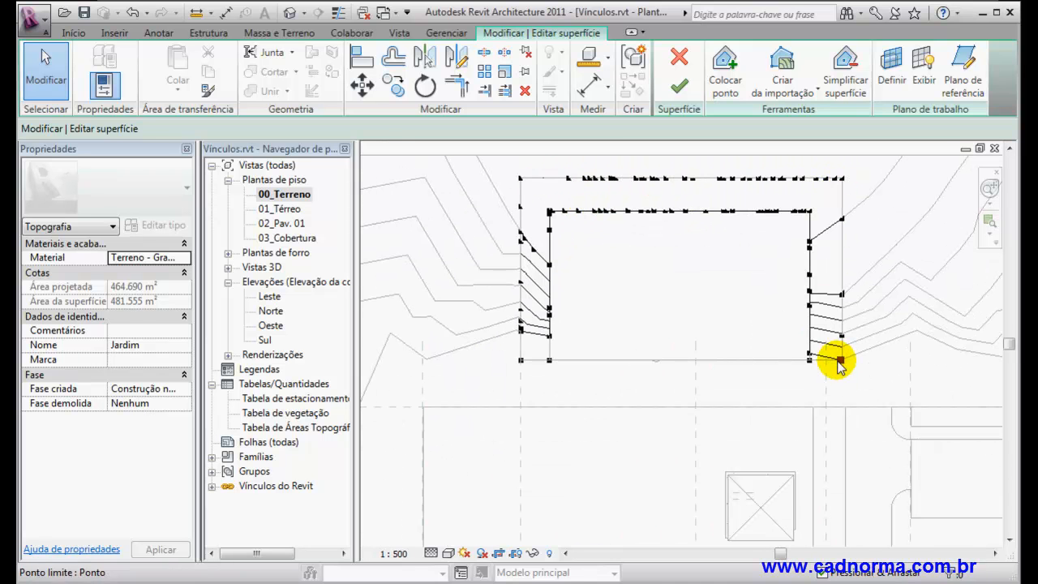
scroll(842, 370, up, 1)
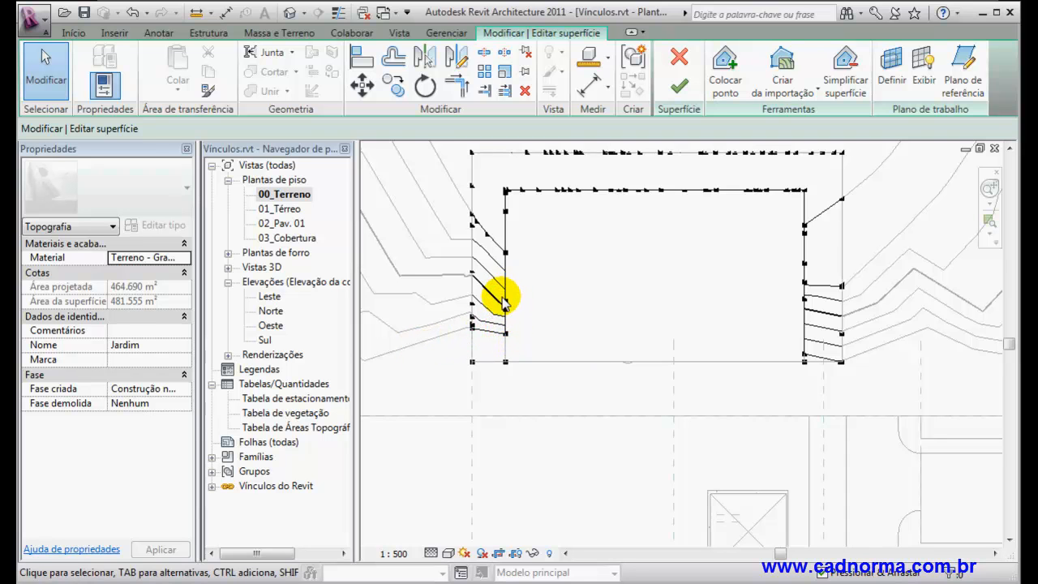
scroll(575, 276, down, 1)
scroll(528, 342, up, 1)
drag(500, 371, 841, 169)
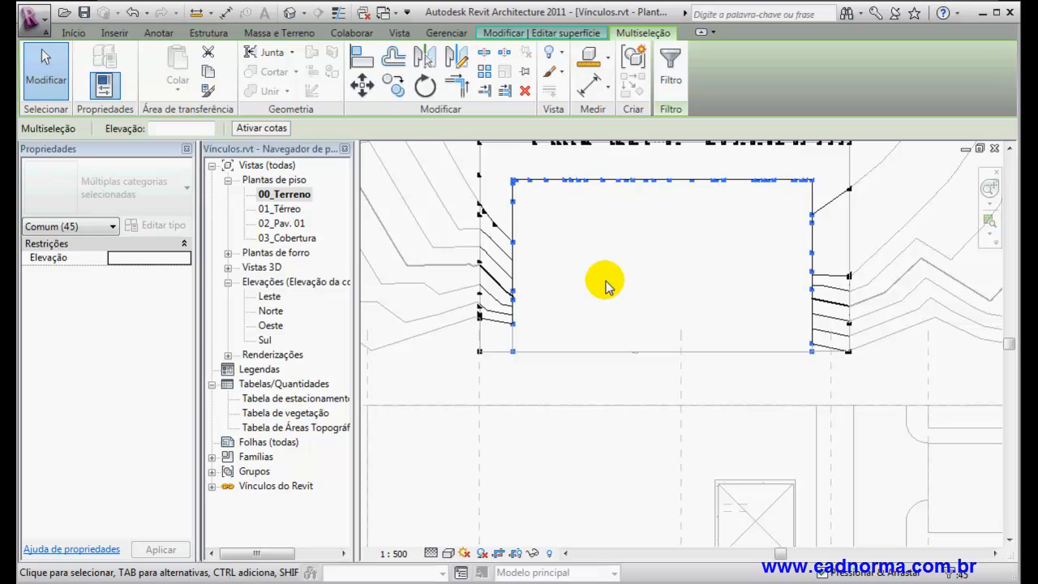
key(Delete)
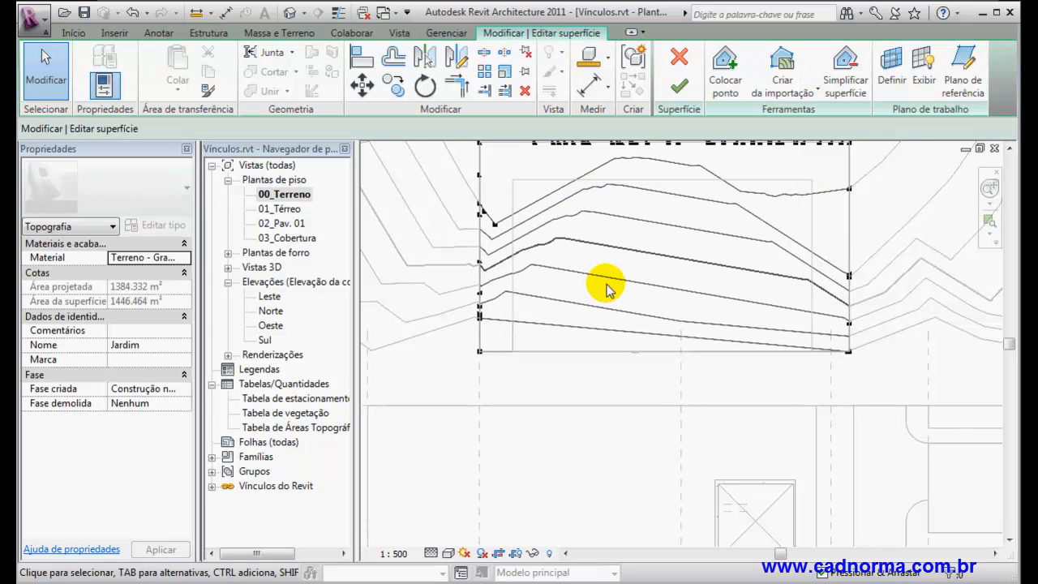
scroll(609, 289, down, 1)
middle_drag(622, 303, 621, 312)
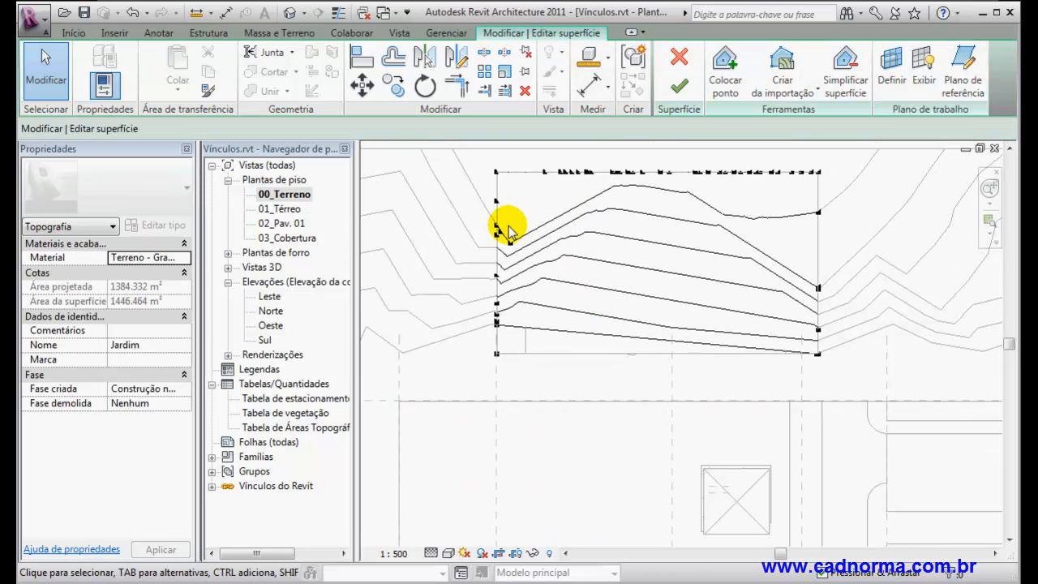
click(540, 272)
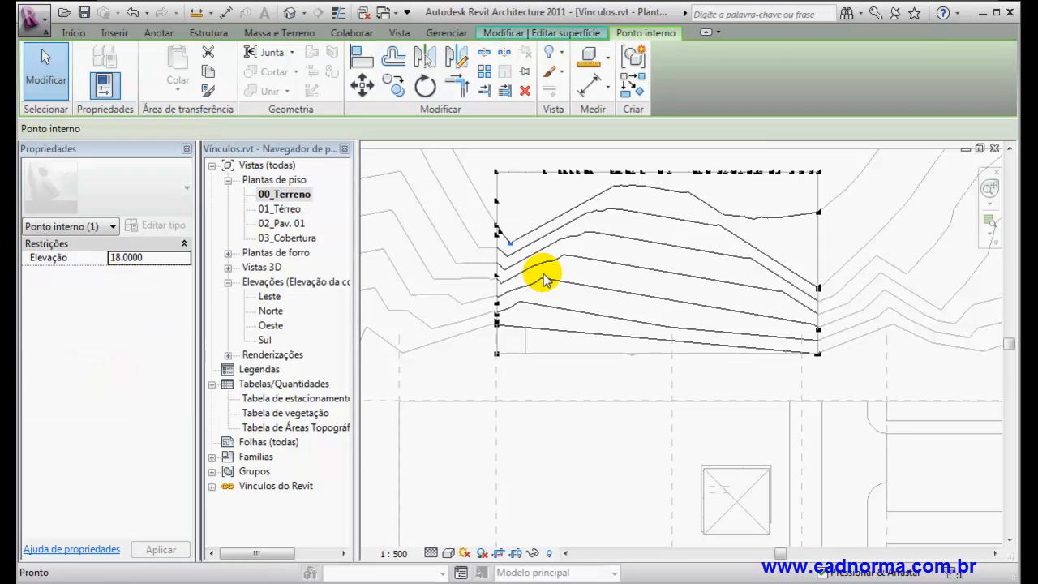
key(Delete)
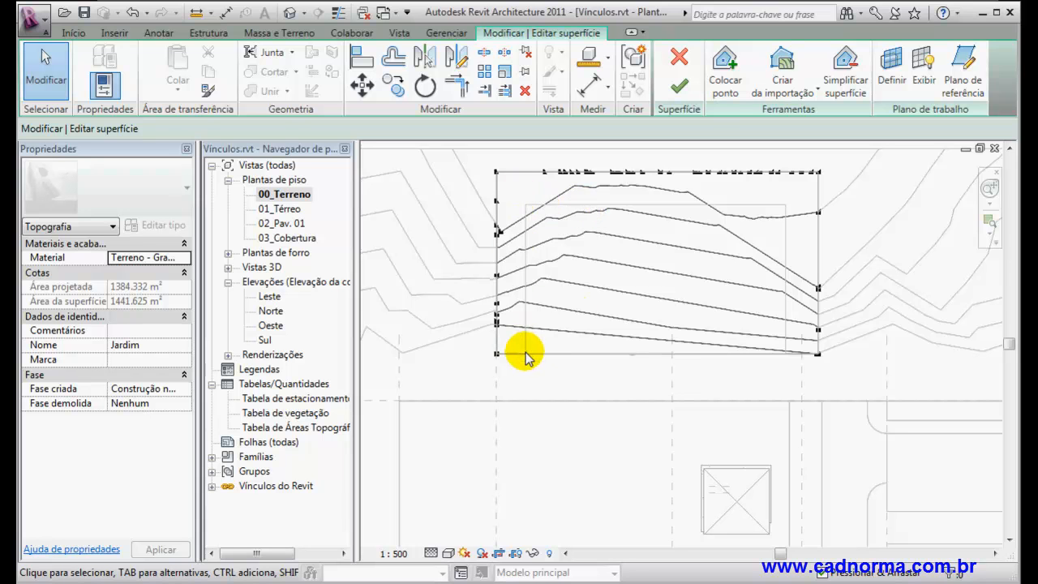
Place surface points with an absolute elevation of 12 at the pad's four corners
click(725, 74)
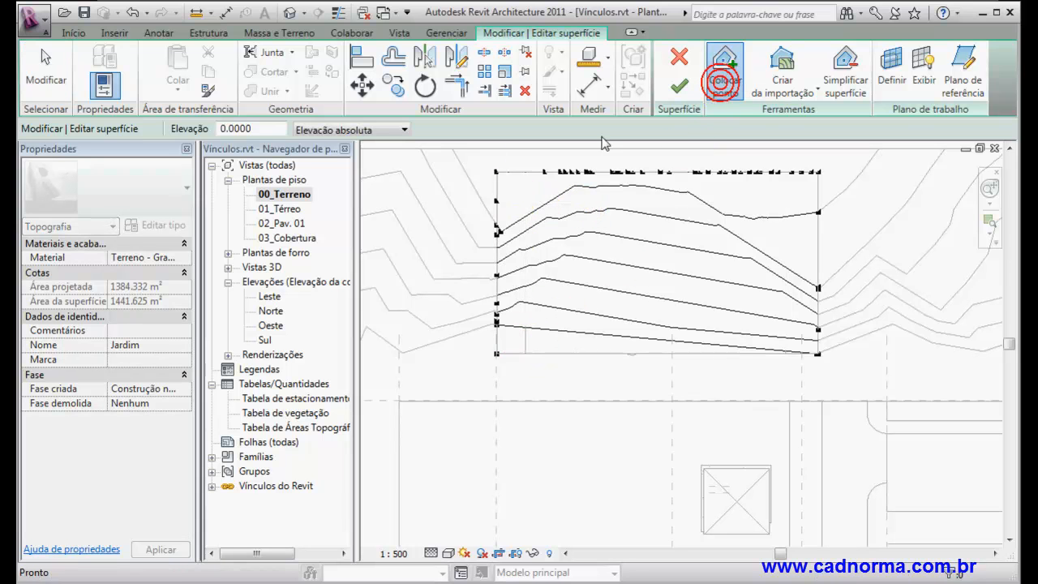
click(235, 130)
text(12)
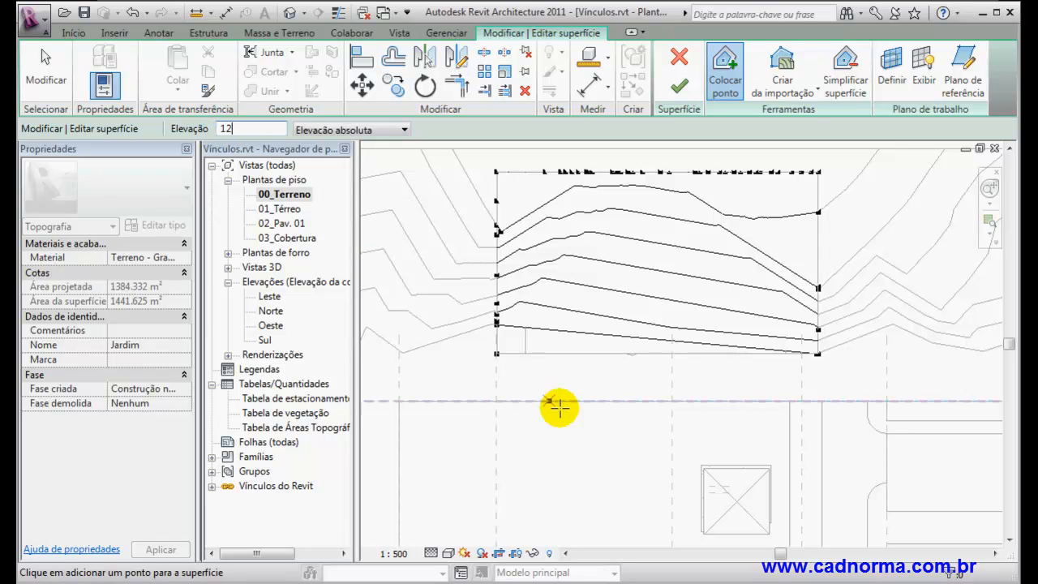
click(525, 355)
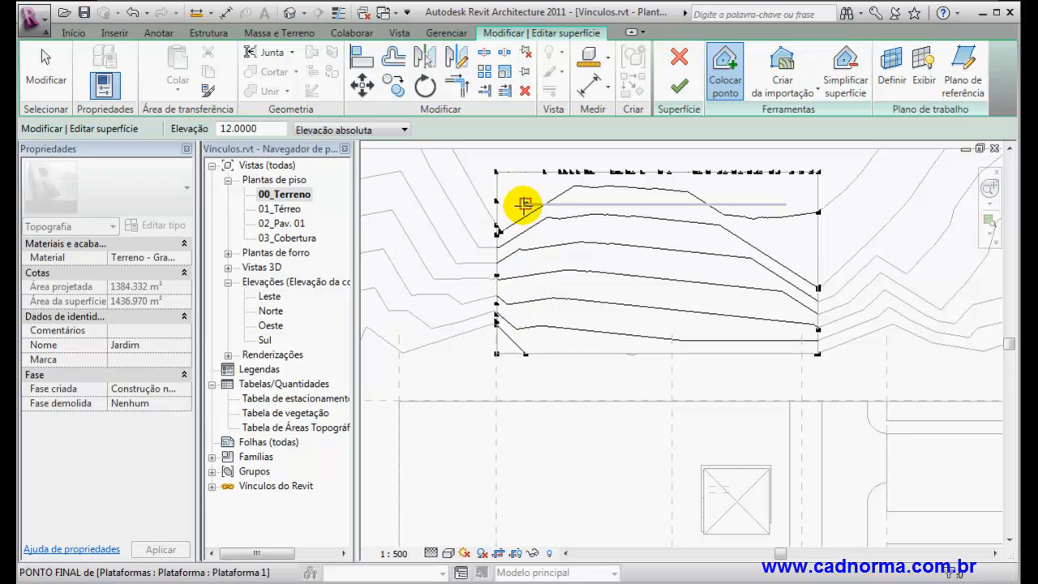
click(526, 203)
click(790, 211)
click(787, 204)
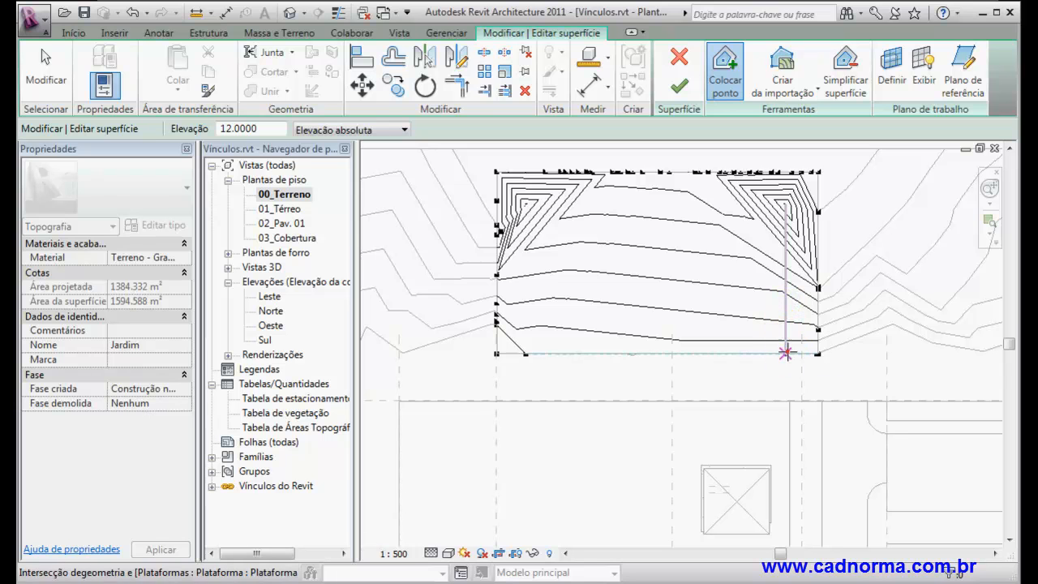
click(785, 352)
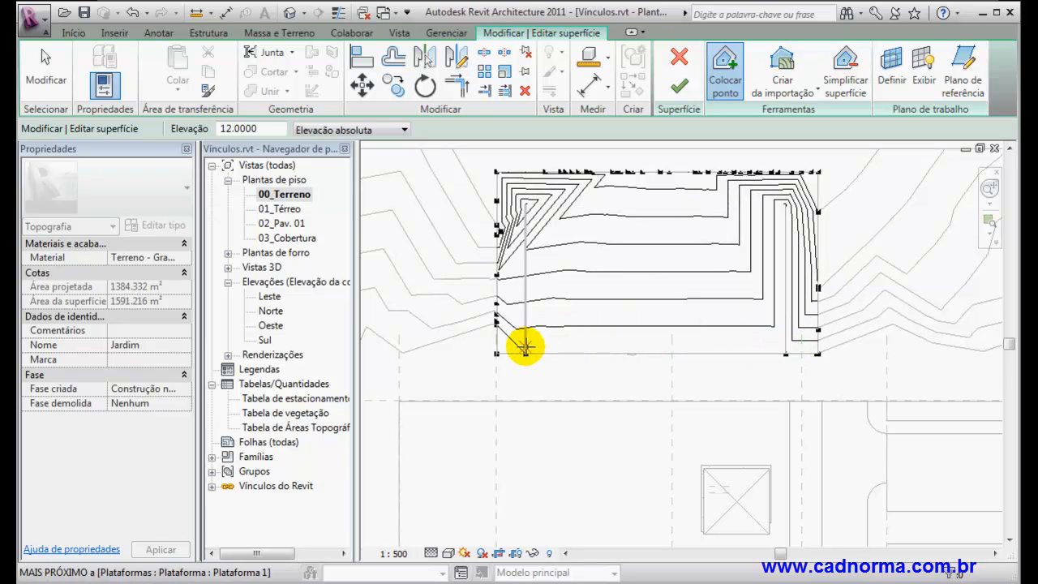
Add more elevation 12 points along the pad's left edge and near the left end of its upper edge
click(526, 336)
click(524, 286)
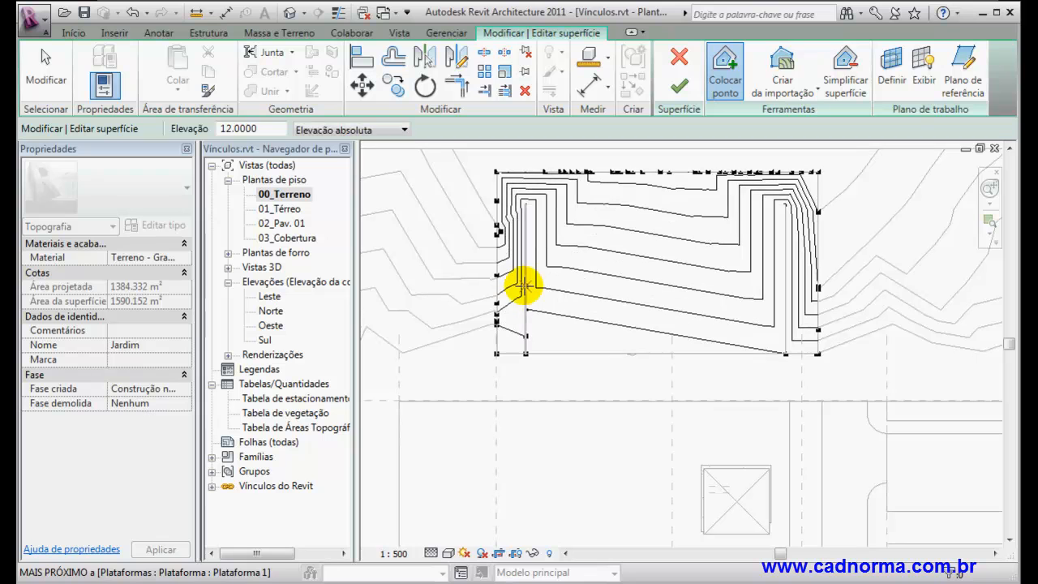
click(528, 253)
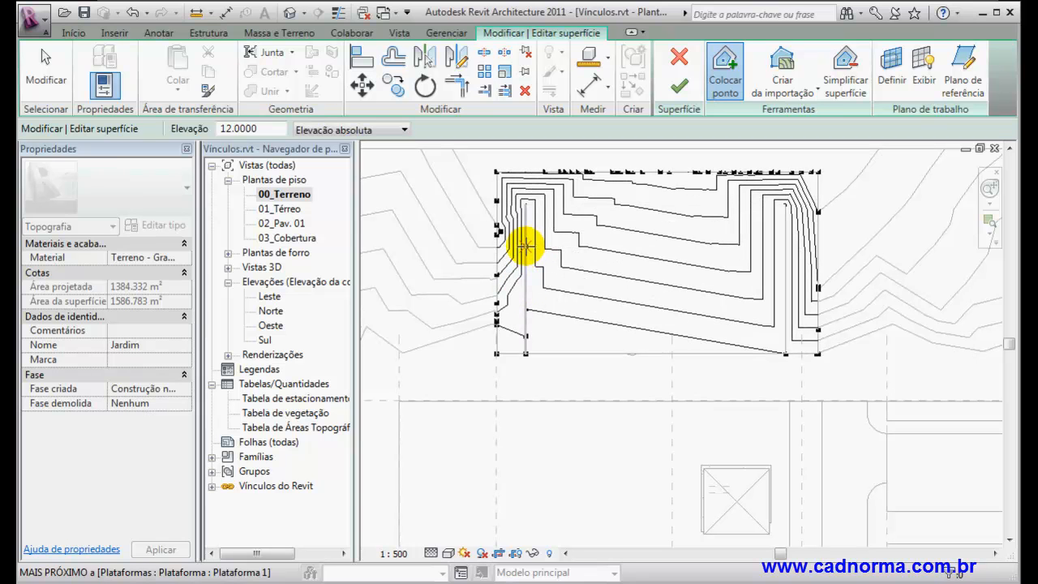
click(549, 205)
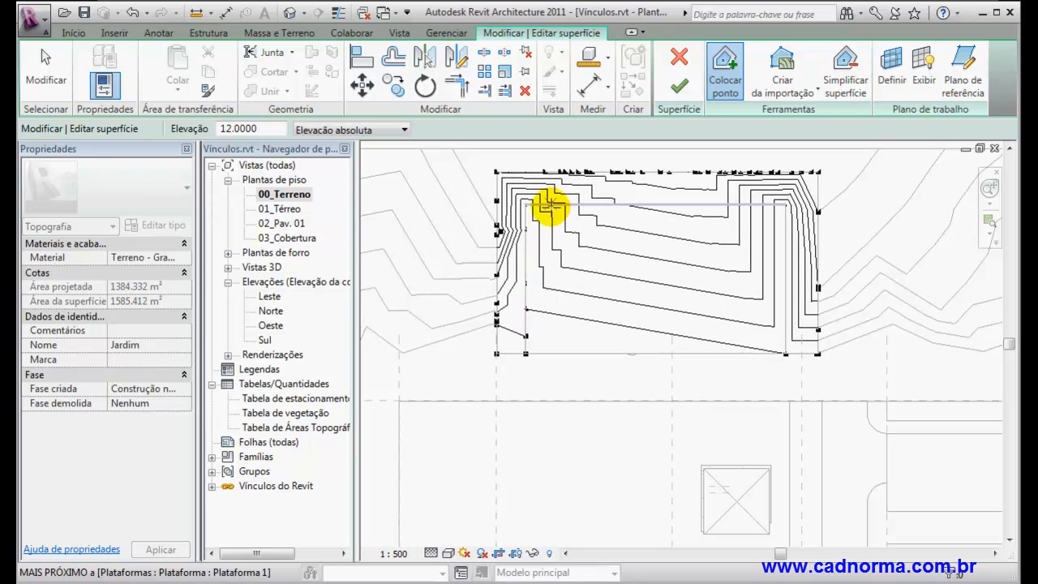
click(607, 203)
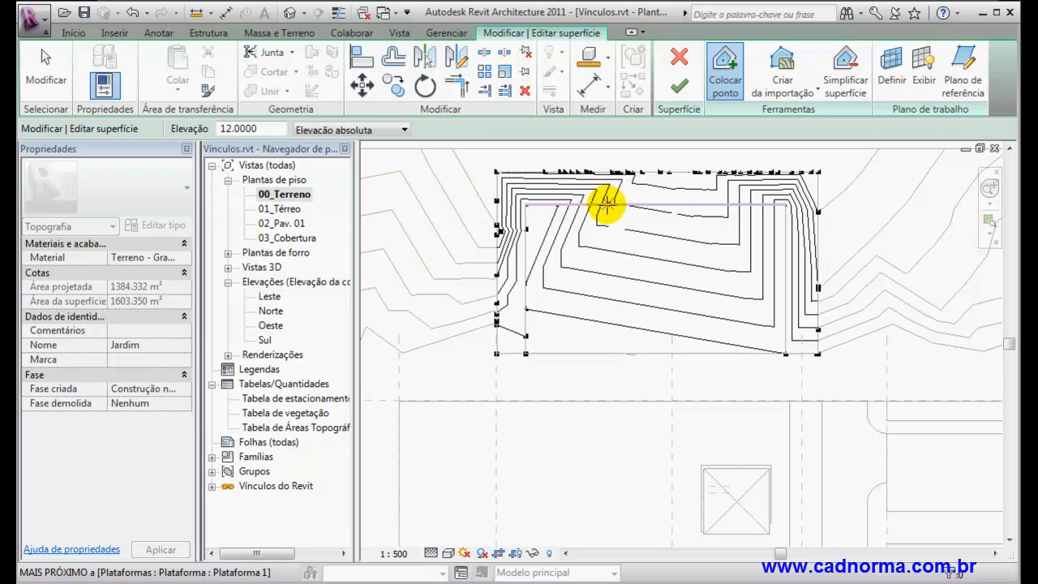
Set the plan's visual style to wireframe to show the surface points clearly along the pad's edges
click(450, 554)
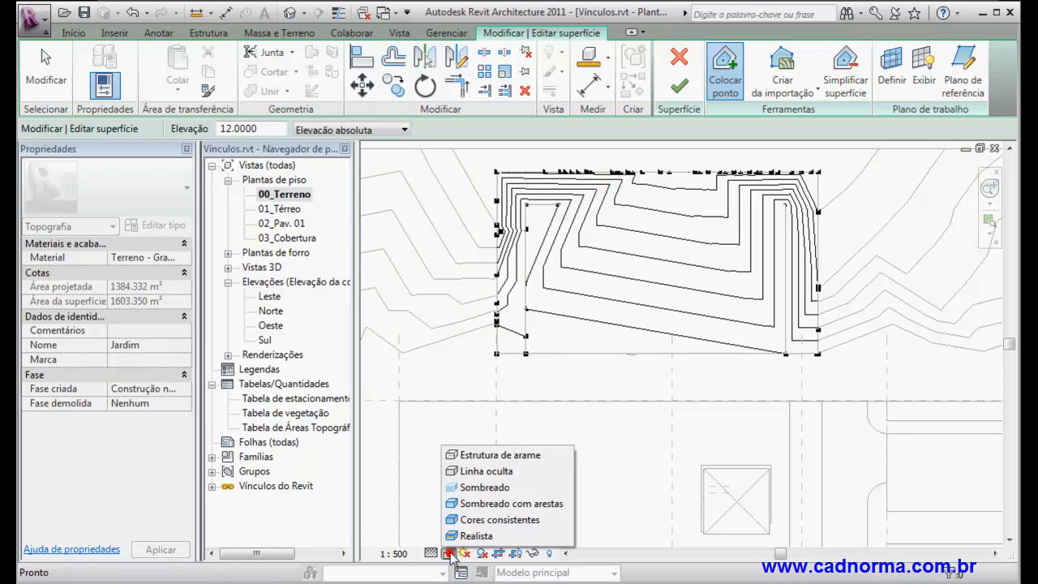
click(447, 469)
click(516, 302)
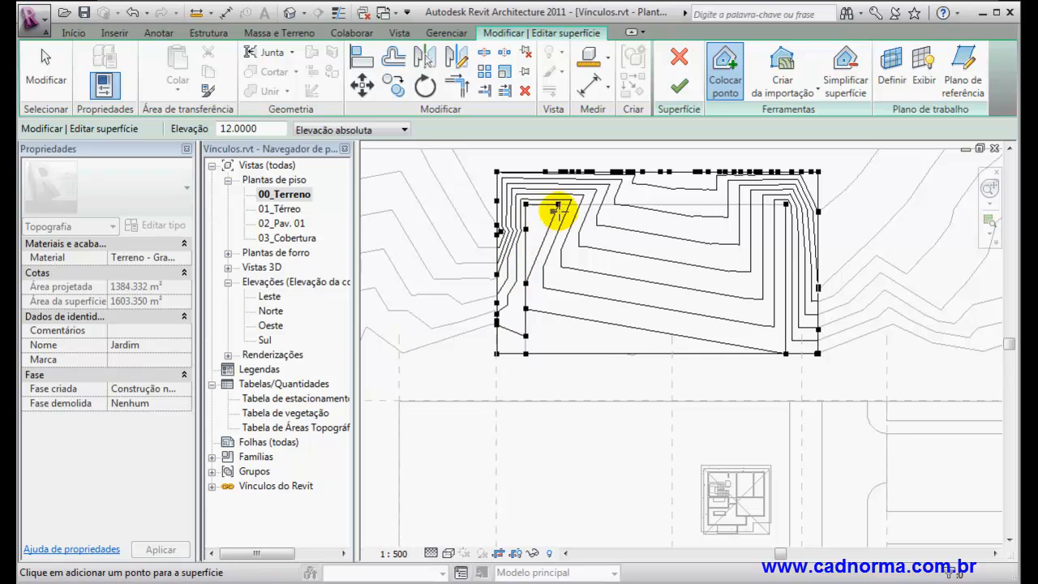
scroll(560, 203, up, 2)
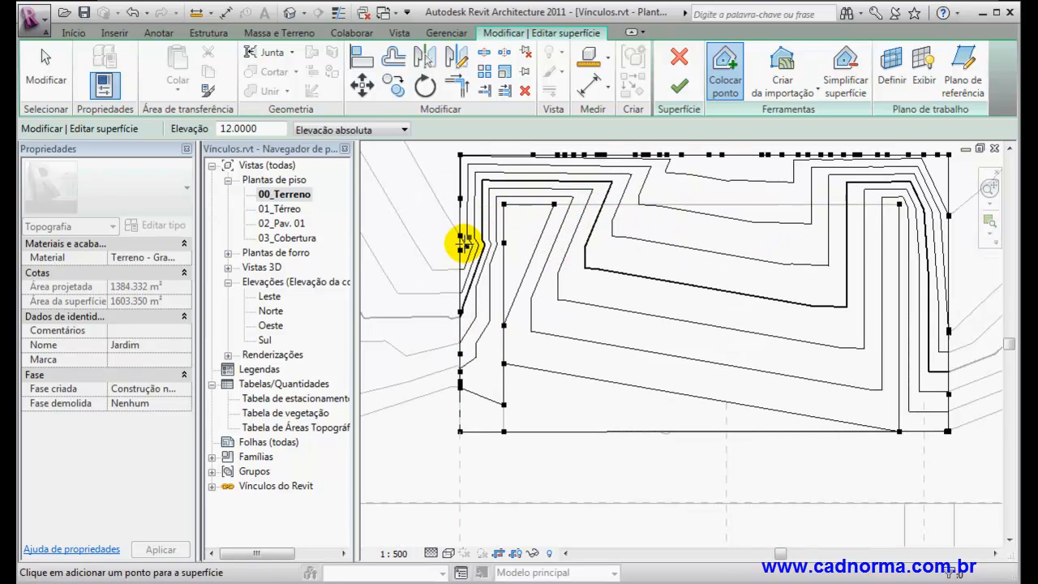
click(491, 209)
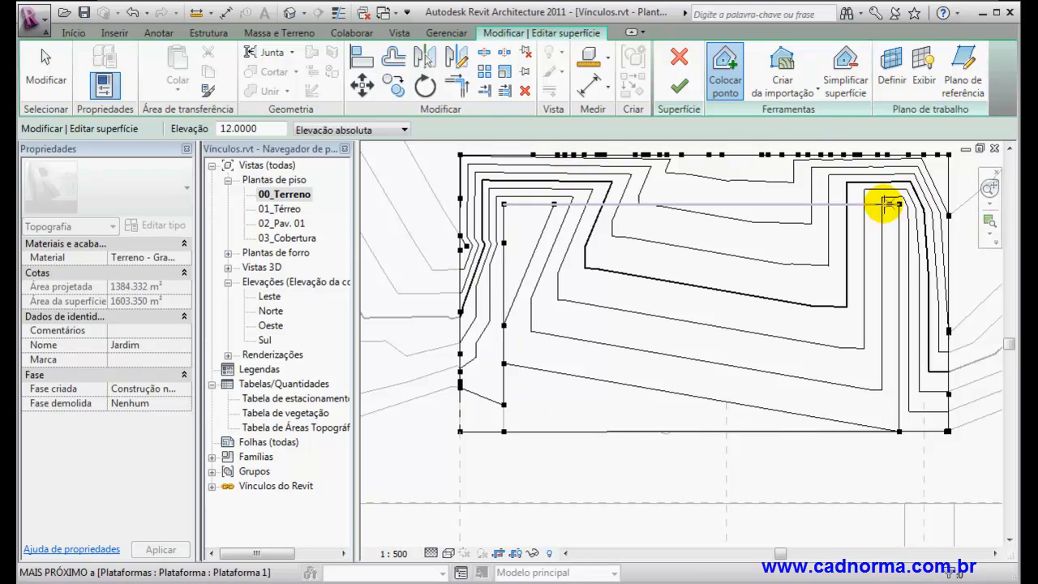
click(554, 204)
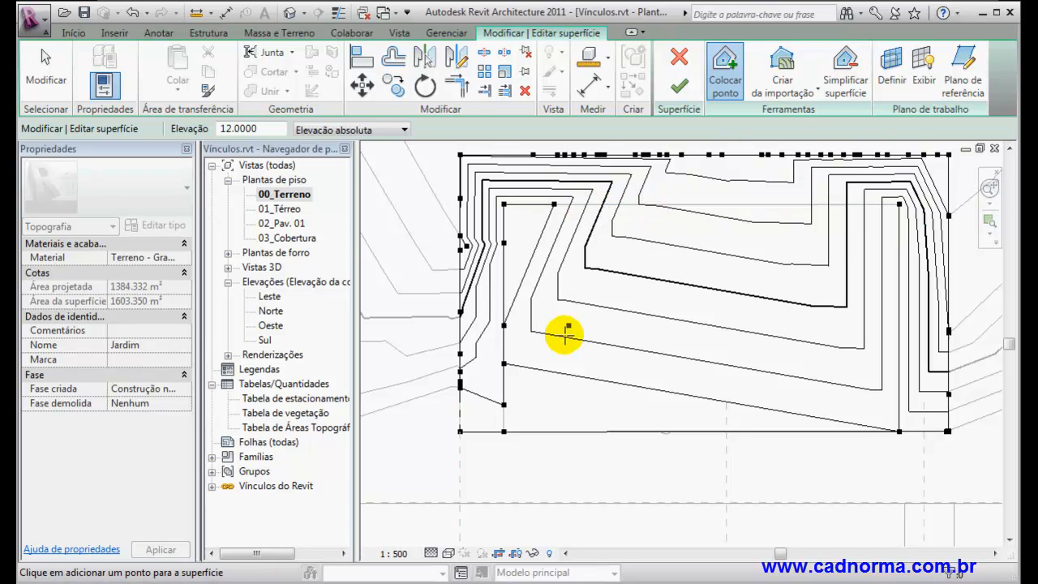
Place four elevation 12 points along the rest of the pad's upper edge
click(592, 204)
click(729, 204)
click(804, 204)
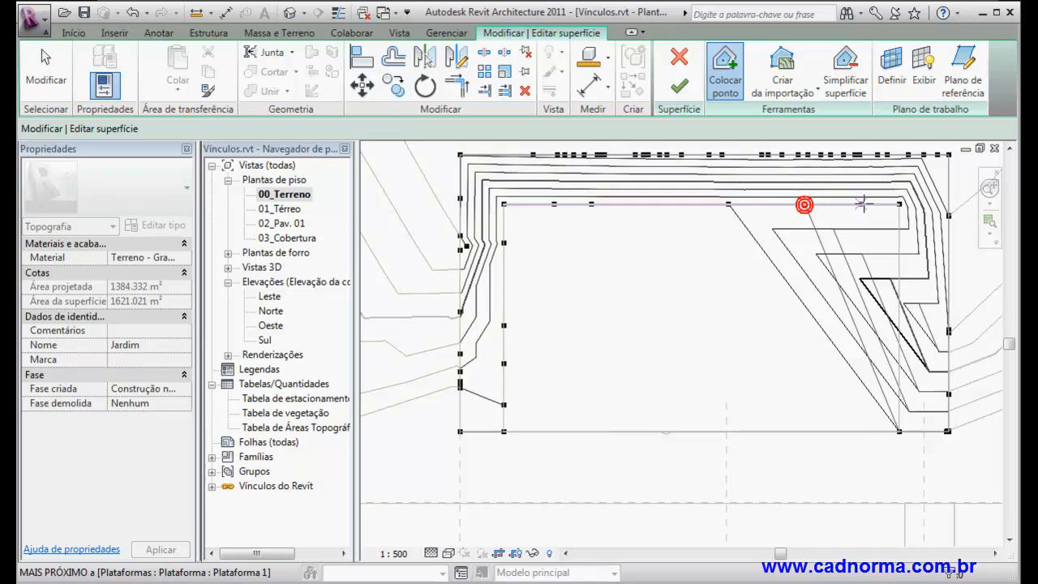
click(870, 205)
Place elevation 12 points at intervals down the pad's right edge to near its lower corner
click(900, 254)
click(897, 295)
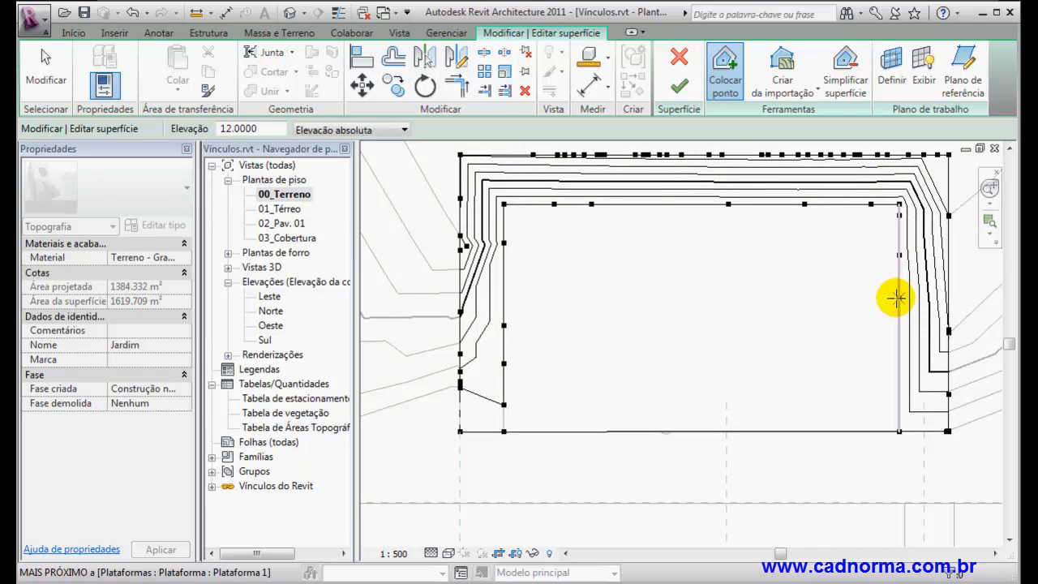
click(900, 340)
click(899, 381)
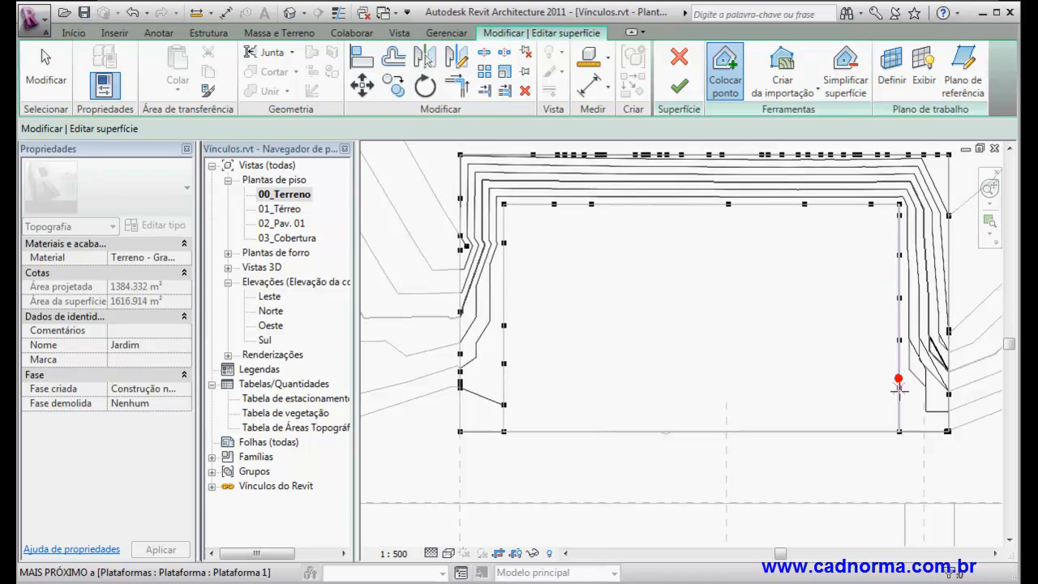
click(899, 408)
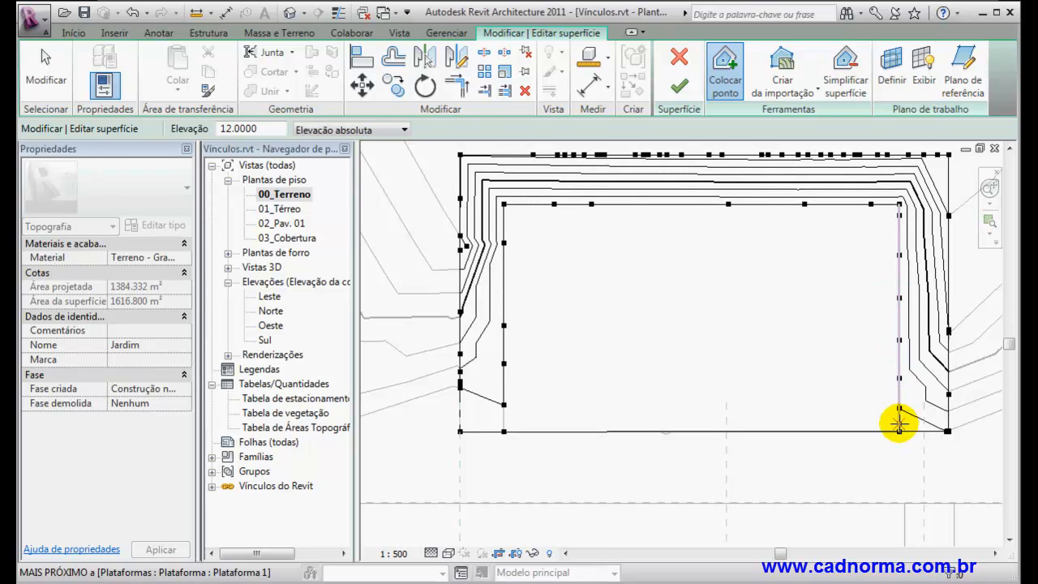
Place extra elevation 12 points along the pad's right and left edges and finish editing the surface
click(900, 365)
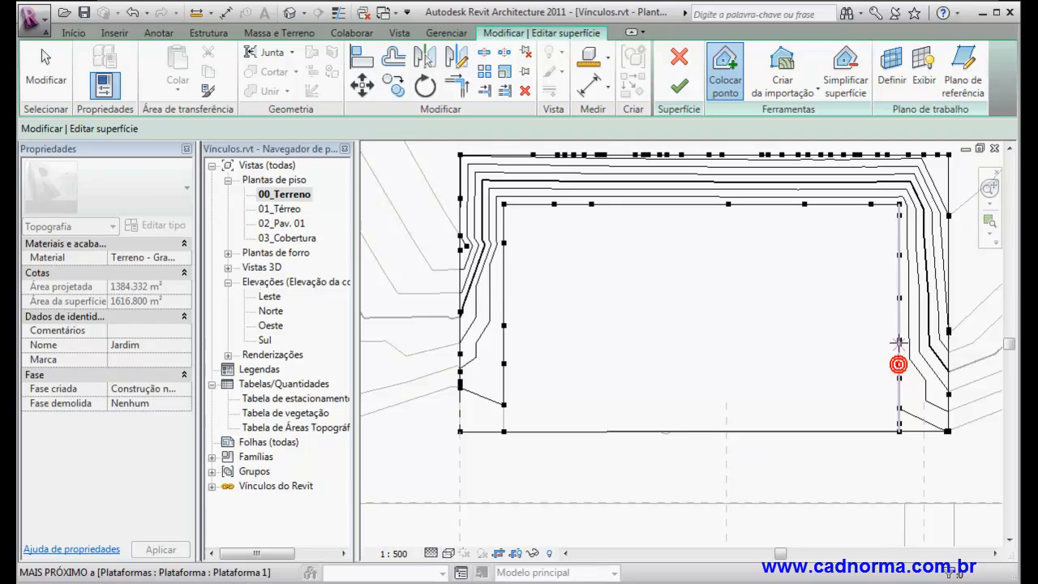
click(902, 276)
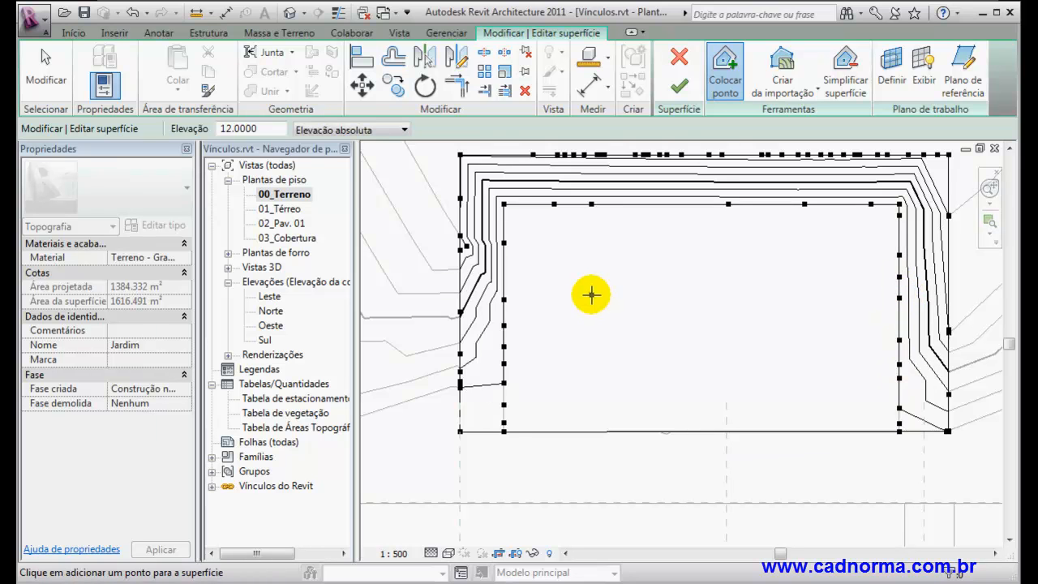
scroll(590, 294, down, 1)
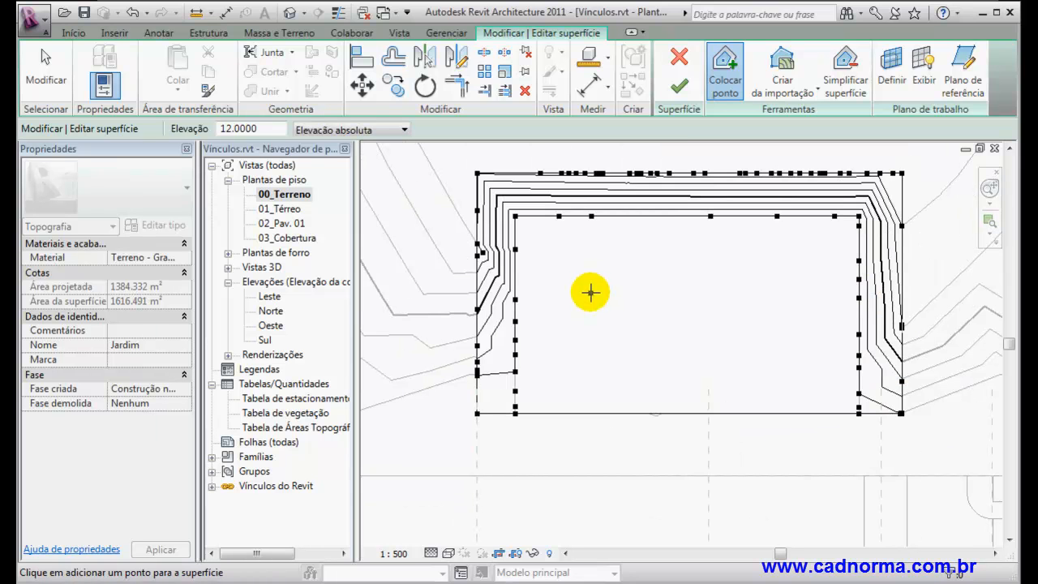
click(678, 85)
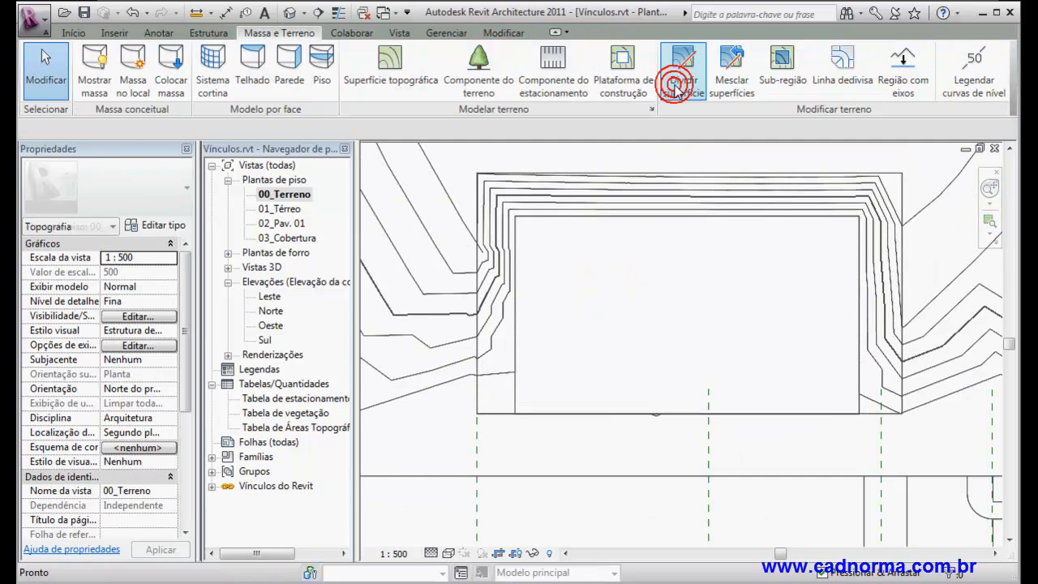
Assign the material Terreno - Terra to the U-shaped terrain strip around the pad in the 3D view
click(289, 13)
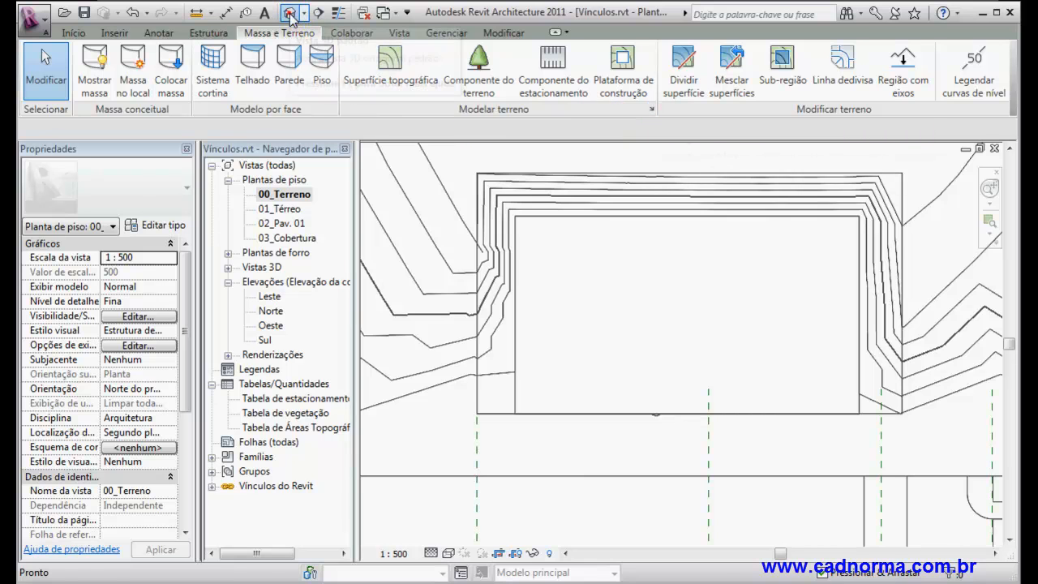
click(661, 246)
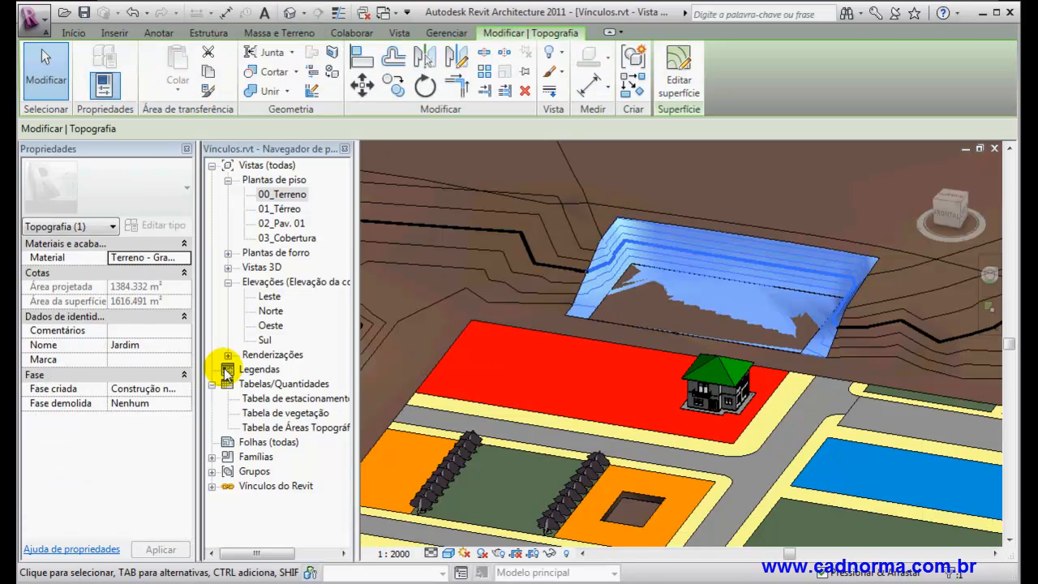
click(166, 258)
click(186, 258)
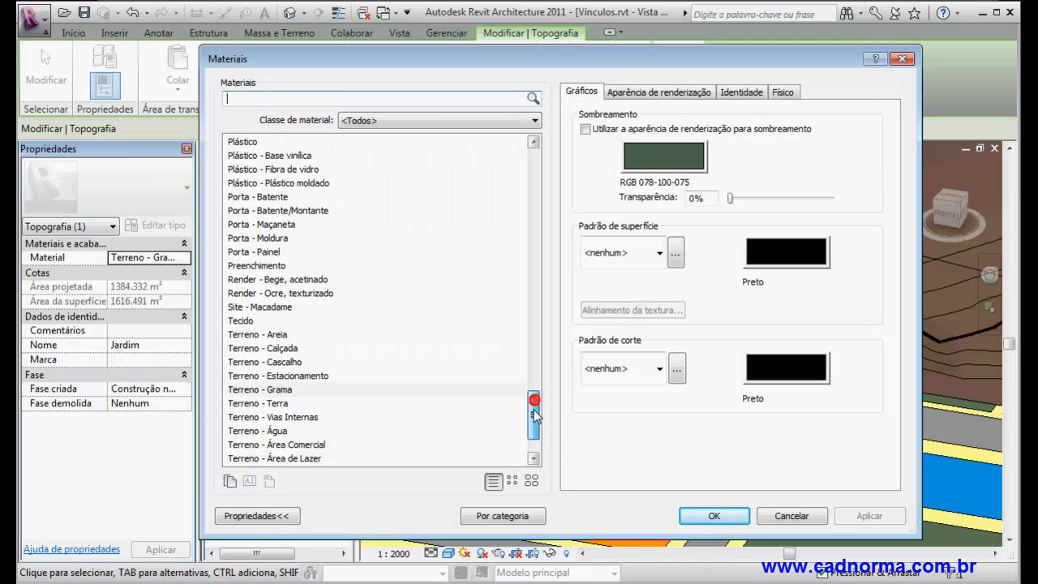
click(273, 403)
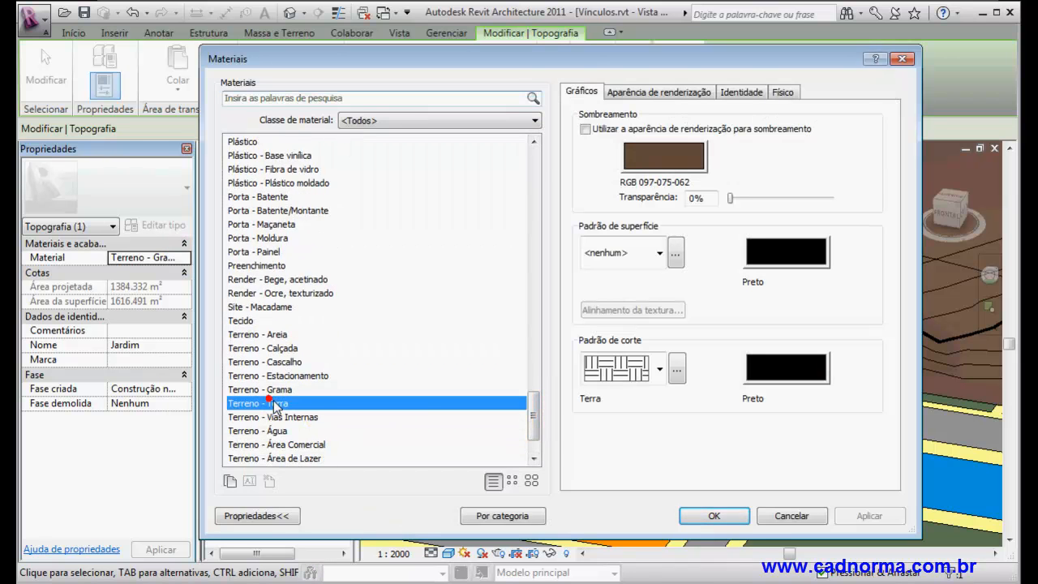
click(716, 516)
click(465, 160)
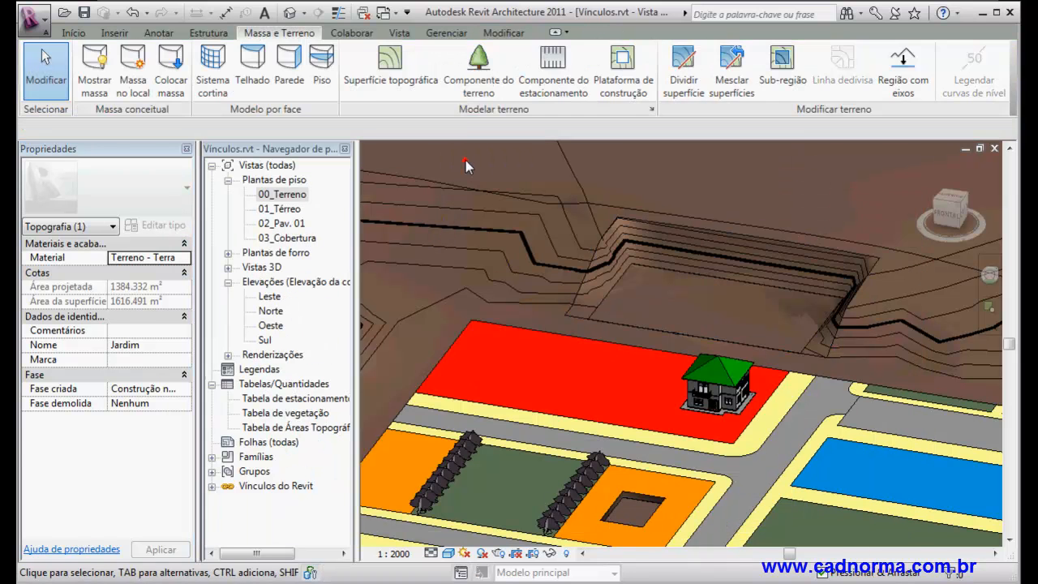
Examine the slopes around the pad from several 3D angles and in the 00_Terreno plan
shift+middle_drag(748, 289, 720, 274)
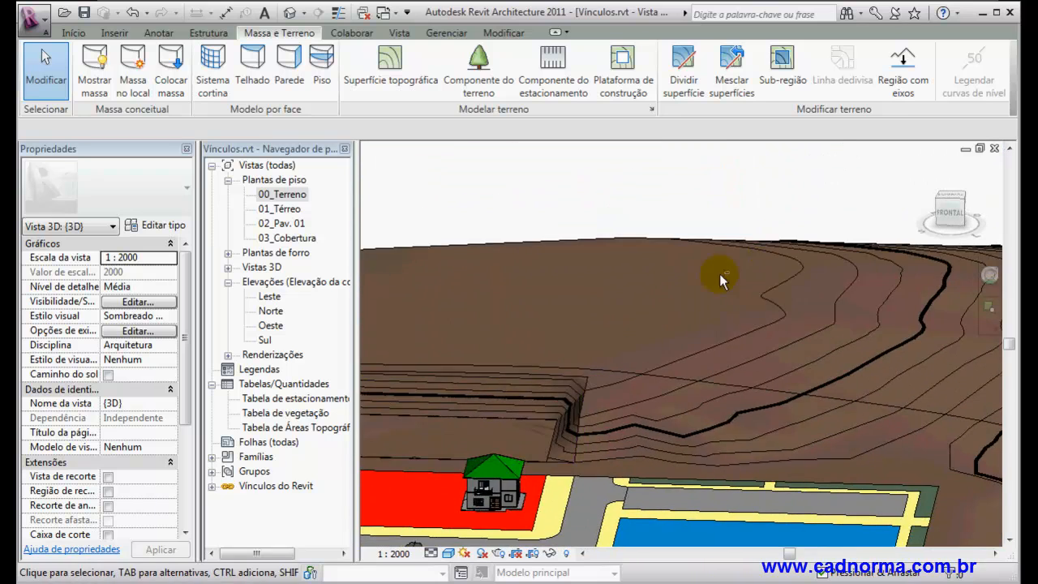
scroll(714, 345, down, 2)
shift+middle_drag(525, 392, 555, 377)
scroll(587, 380, down, 4)
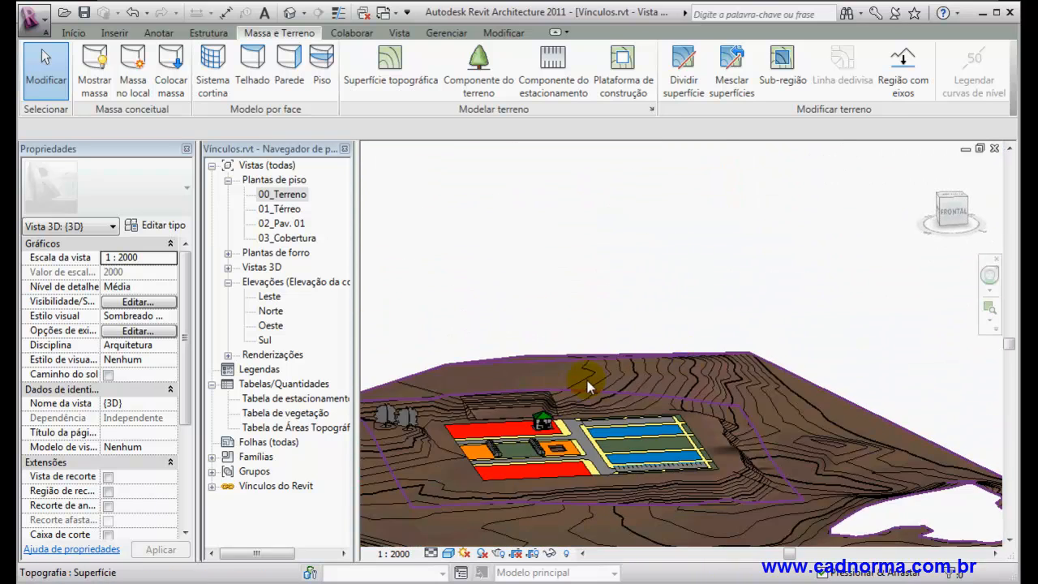
scroll(490, 395, up, 8)
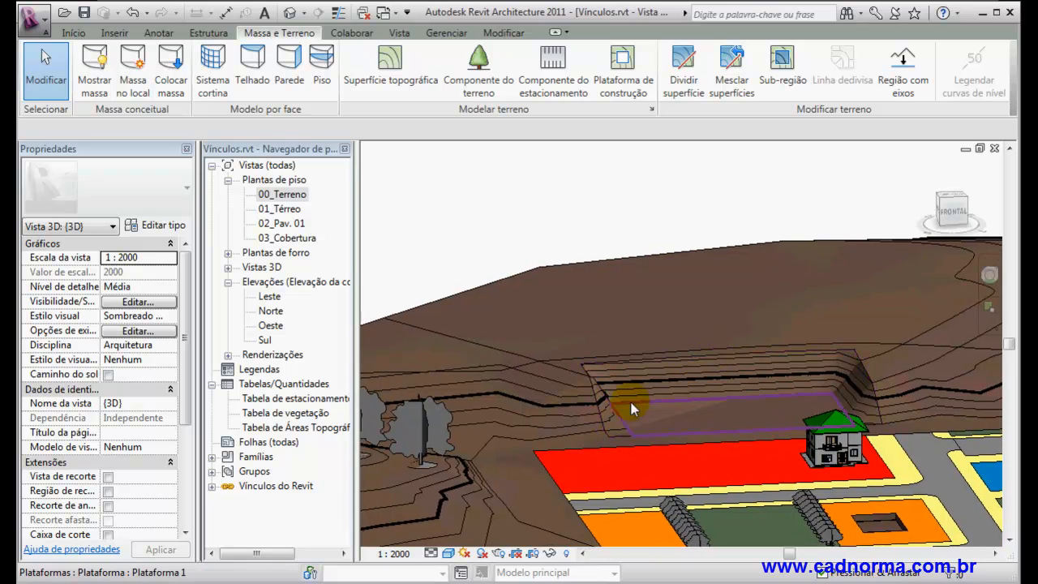
scroll(633, 404, up, 3)
scroll(734, 410, down, 2)
shift+middle_drag(769, 408, 634, 365)
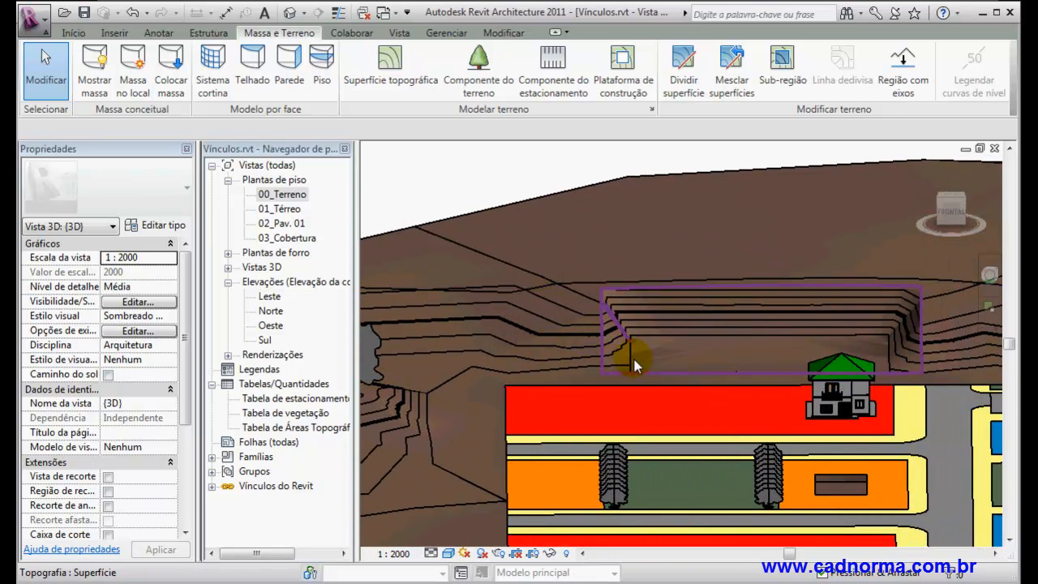
scroll(630, 372, up, 2)
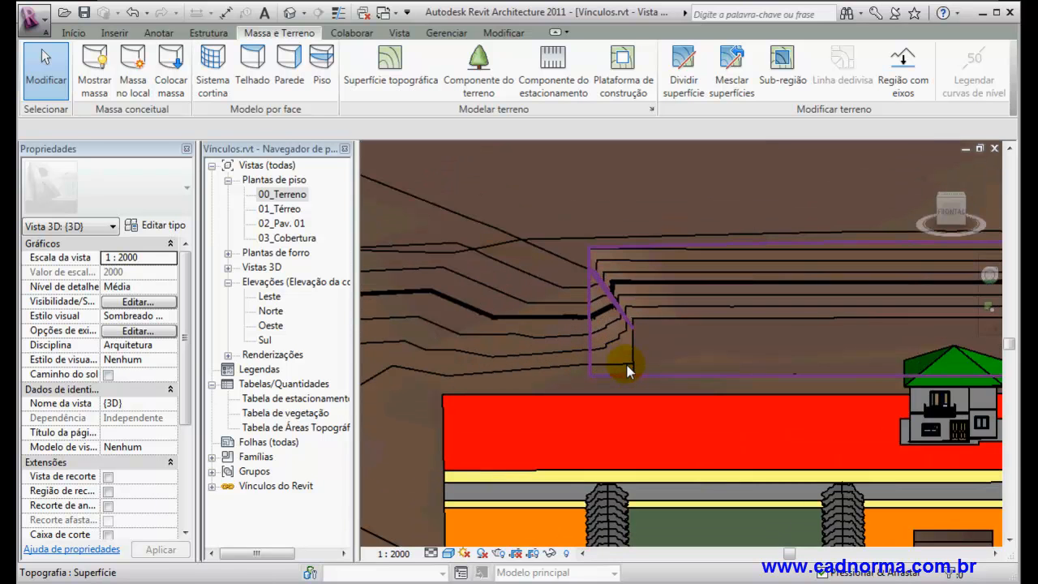
double_click(282, 195)
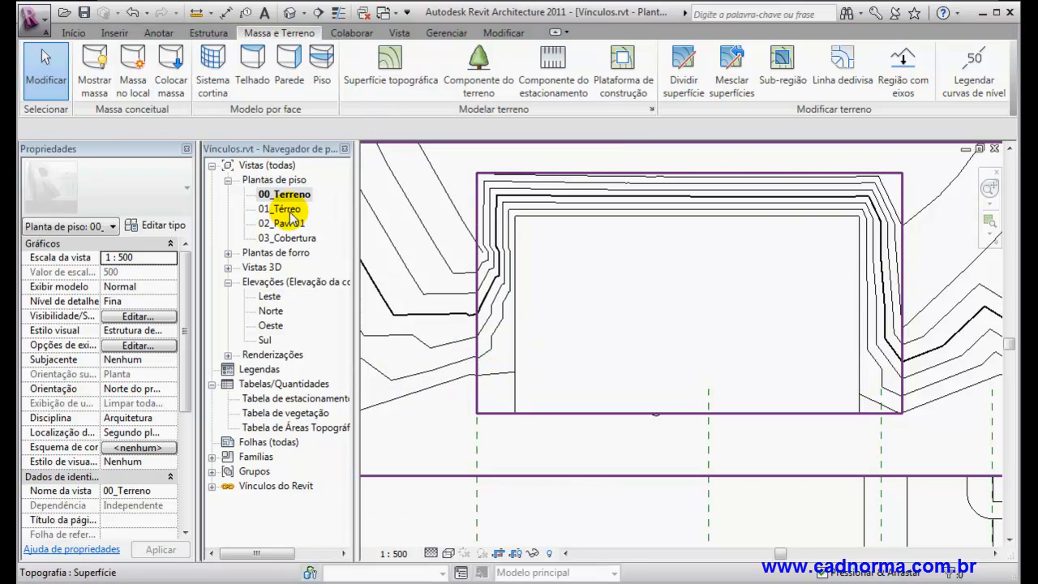
Merge the U-shaped terrain strip into the surrounding main terrain surface in the 3D view
click(290, 13)
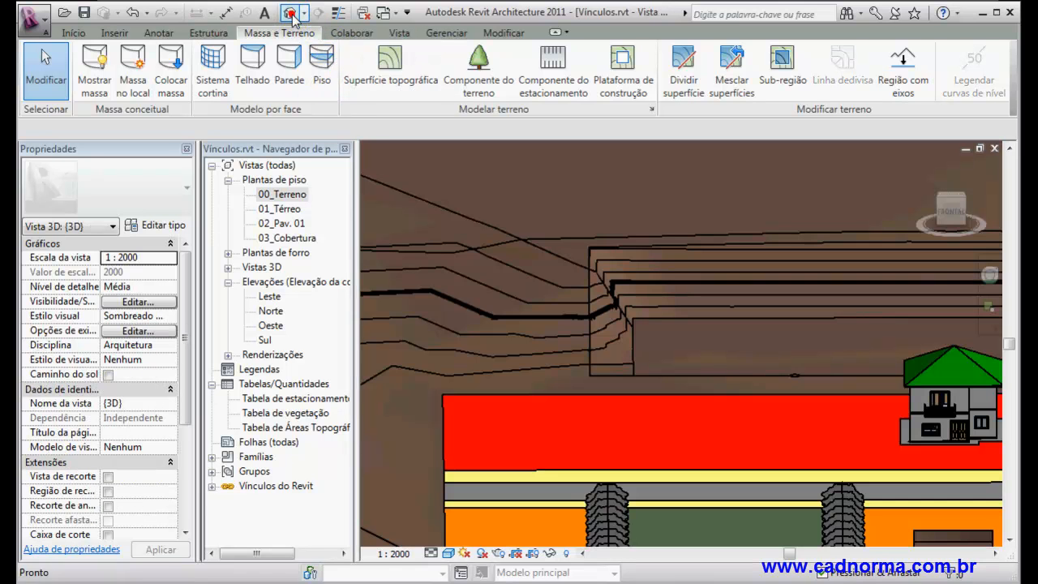
middle_drag(572, 306, 563, 306)
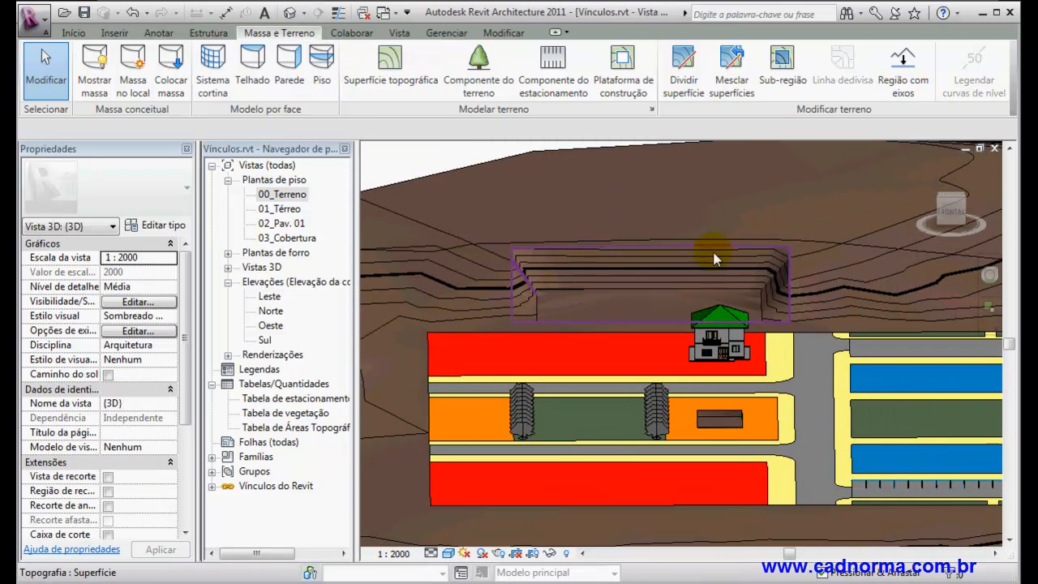
click(734, 72)
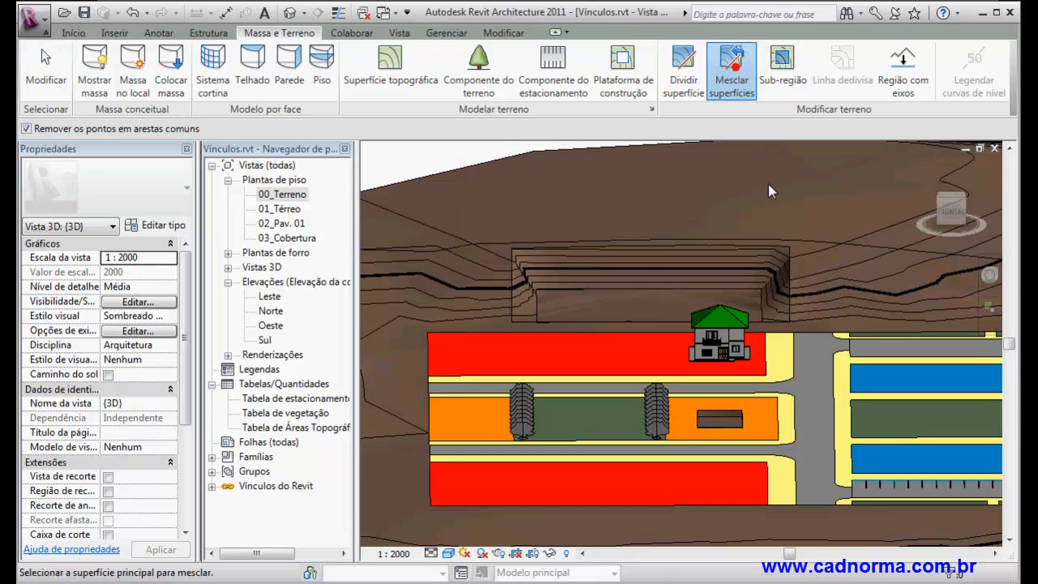
click(827, 291)
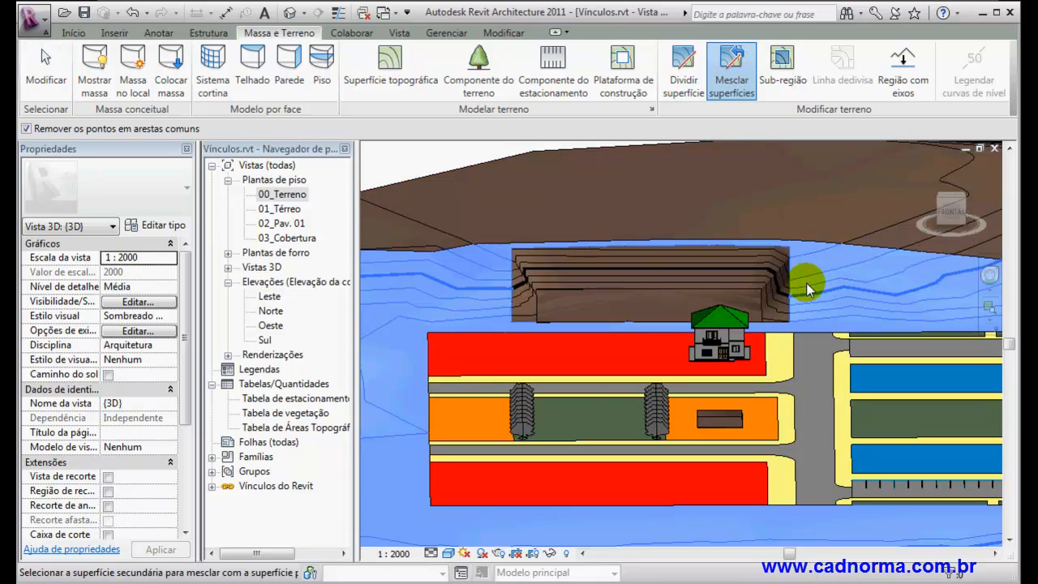
click(776, 284)
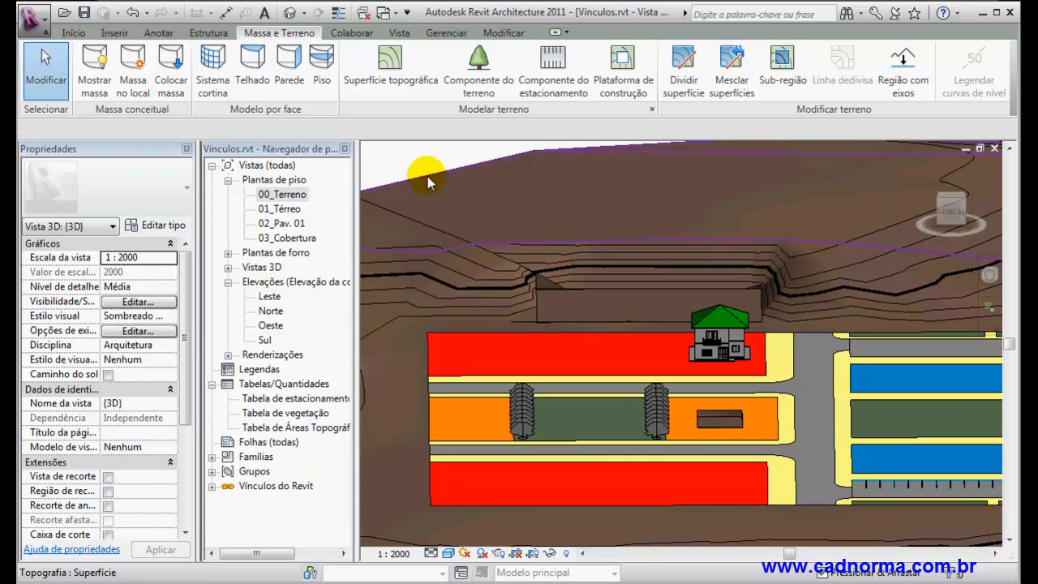
Examine the merged terrain in 3D, checking the pad's corners and the contours of the slopes around it
shift+middle_drag(591, 308, 615, 307)
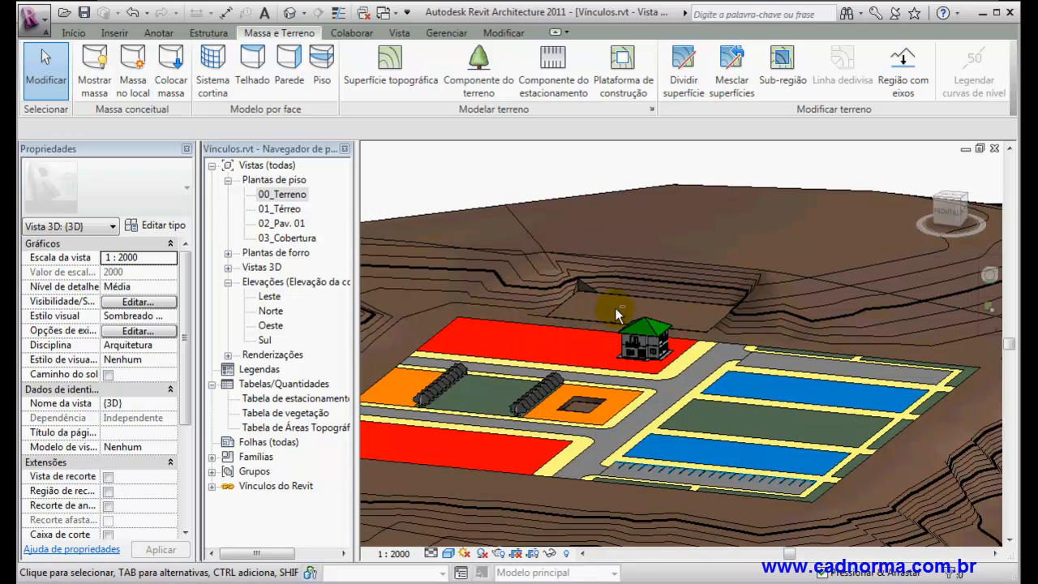
scroll(614, 314, up, 3)
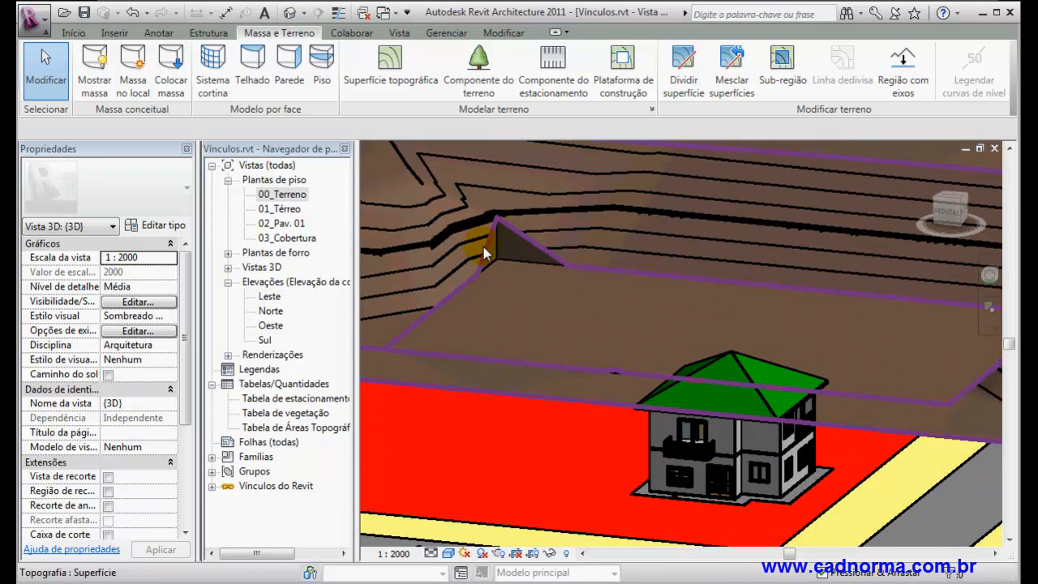
scroll(707, 305, down, 2)
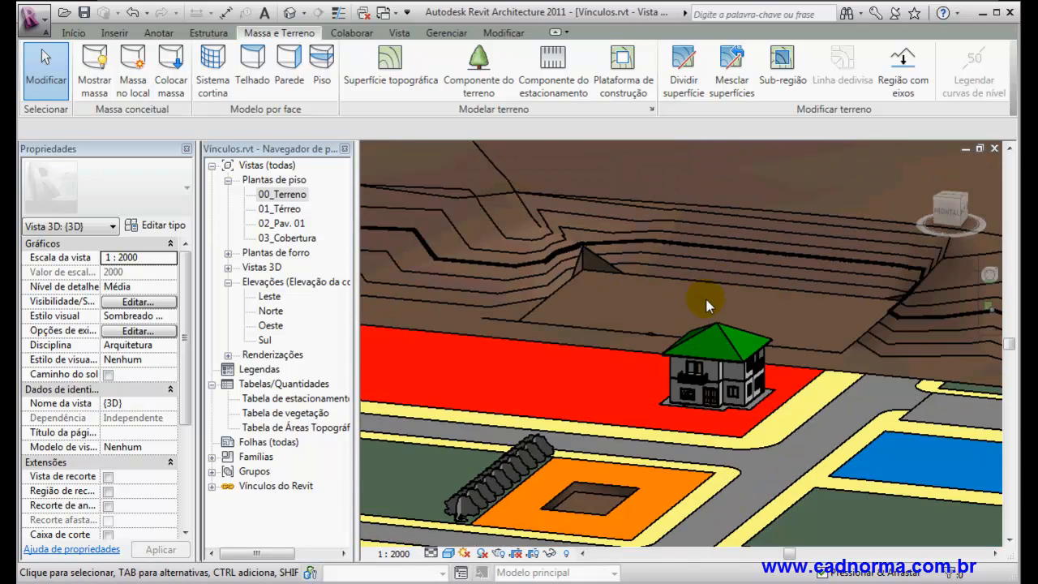
shift+middle_drag(692, 309, 971, 302)
shift+middle_drag(630, 298, 954, 290)
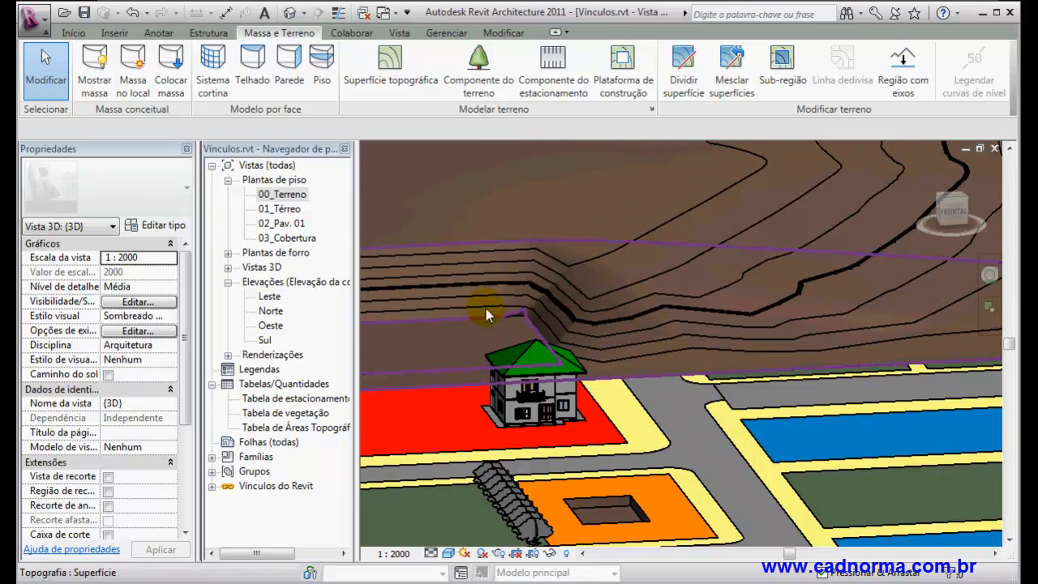
scroll(515, 317, up, 2)
scroll(580, 312, down, 3)
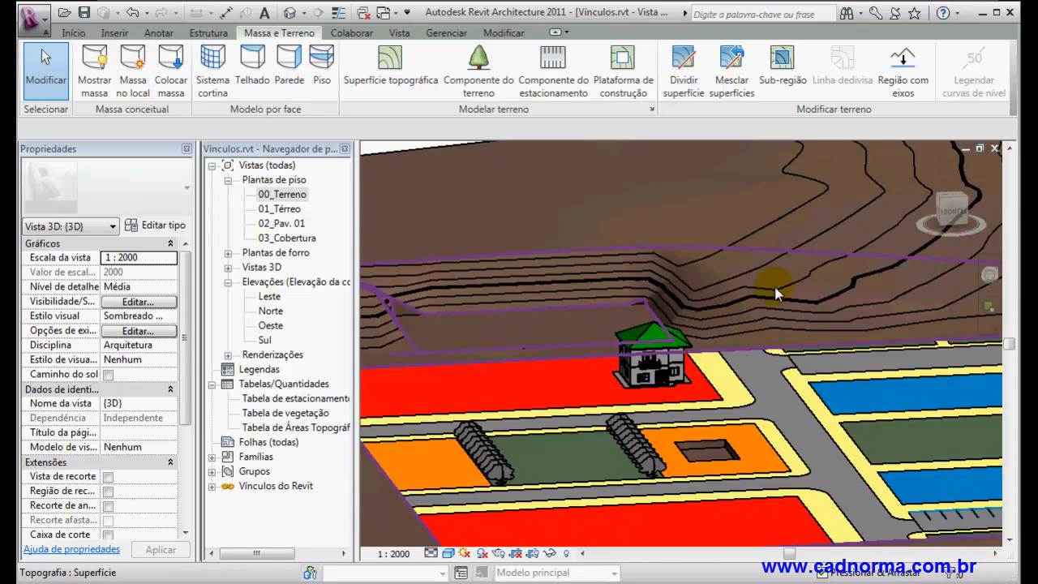
shift+middle_drag(593, 322, 637, 292)
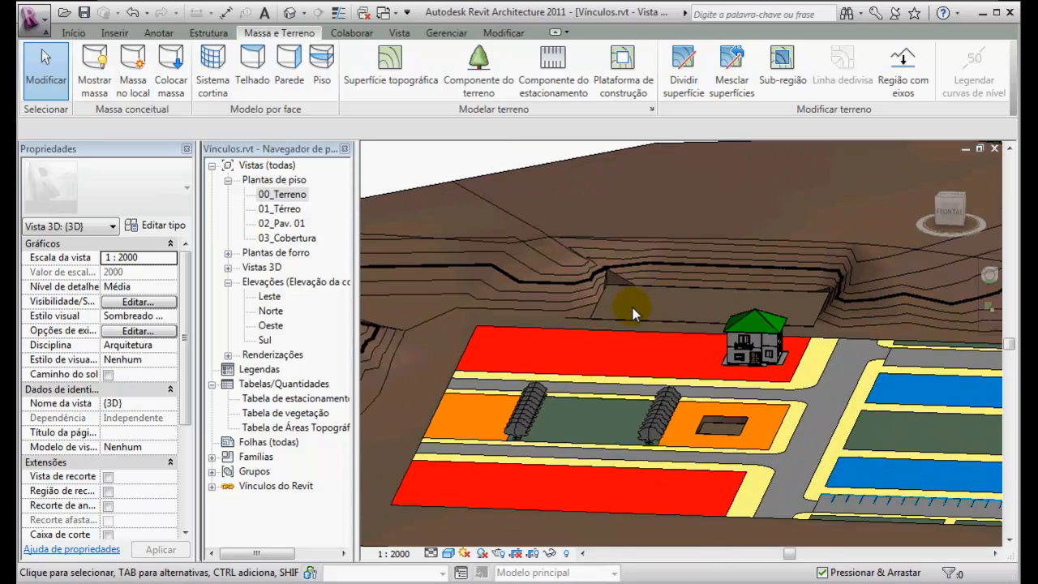
scroll(637, 313, up, 2)
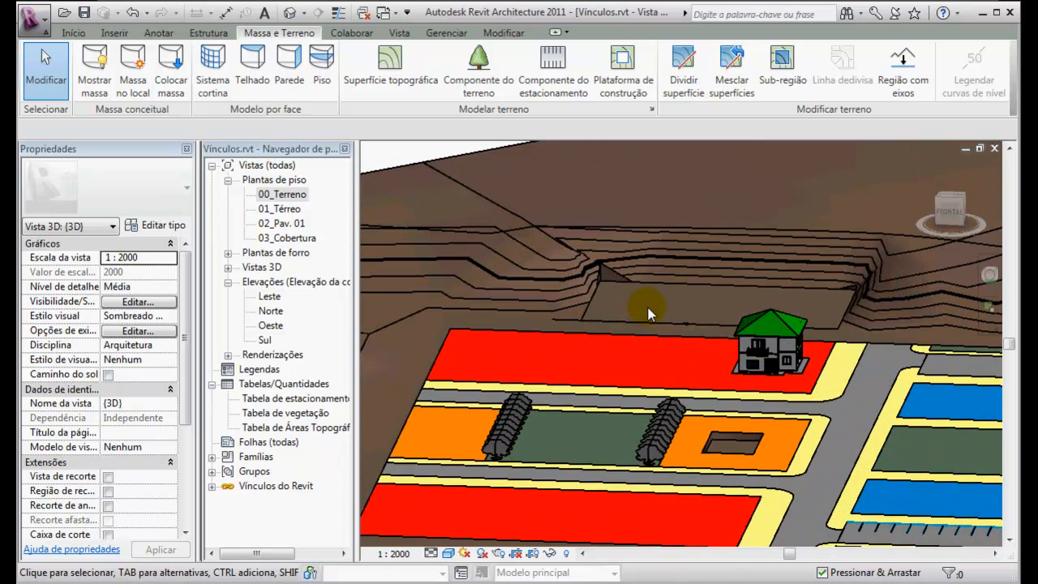
scroll(649, 313, up, 2)
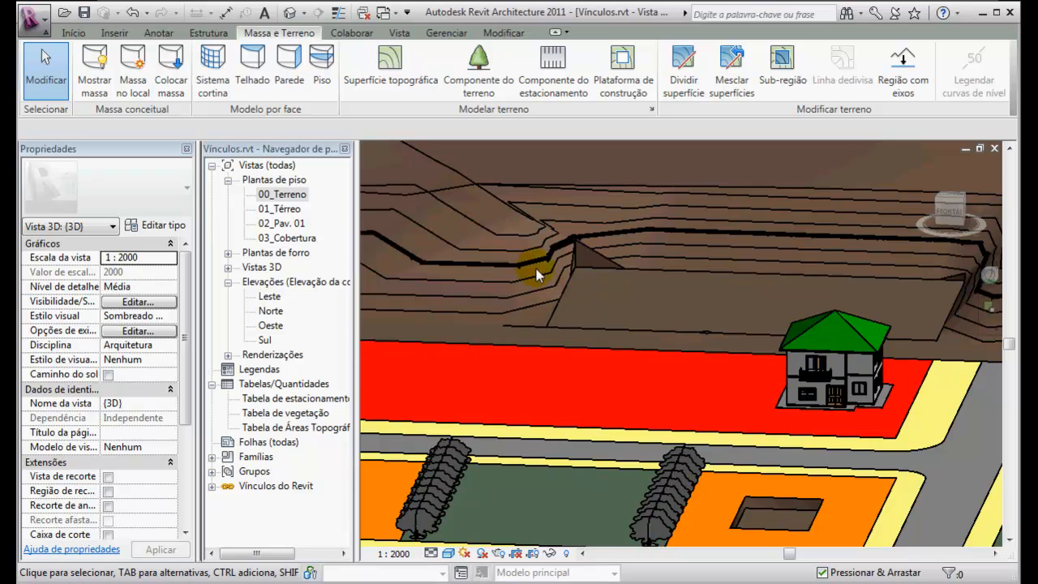
scroll(653, 308, down, 2)
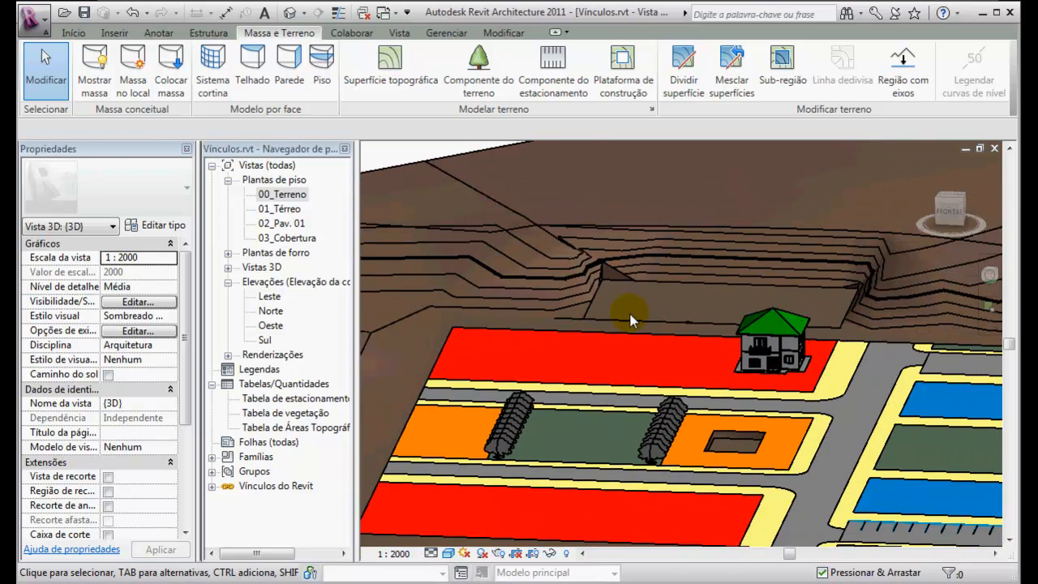
Start a new building pad in the 00_Terreno plan and set its level to 01_Térreo
key(ctrl+Tab)
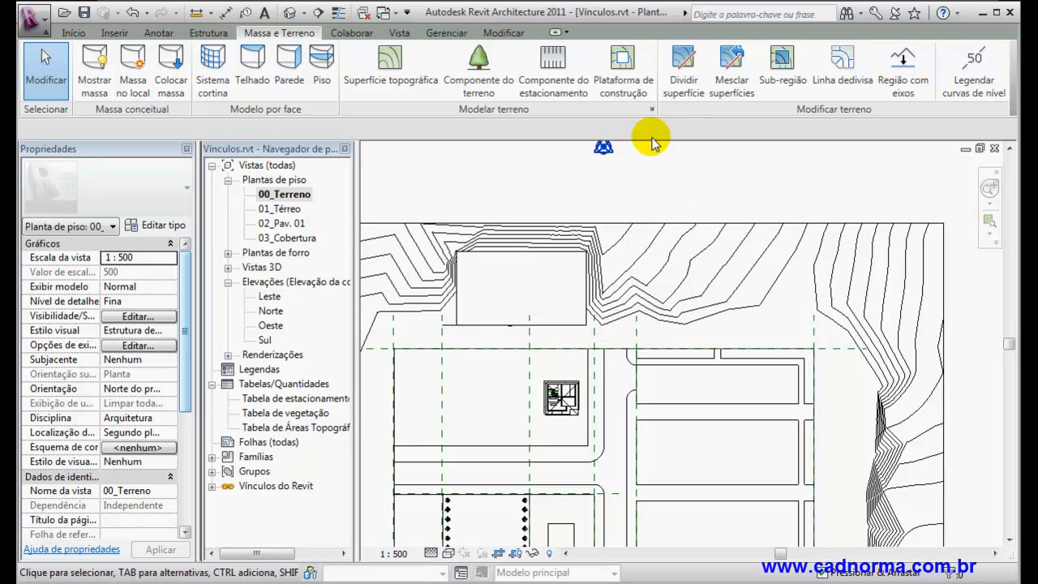
click(622, 73)
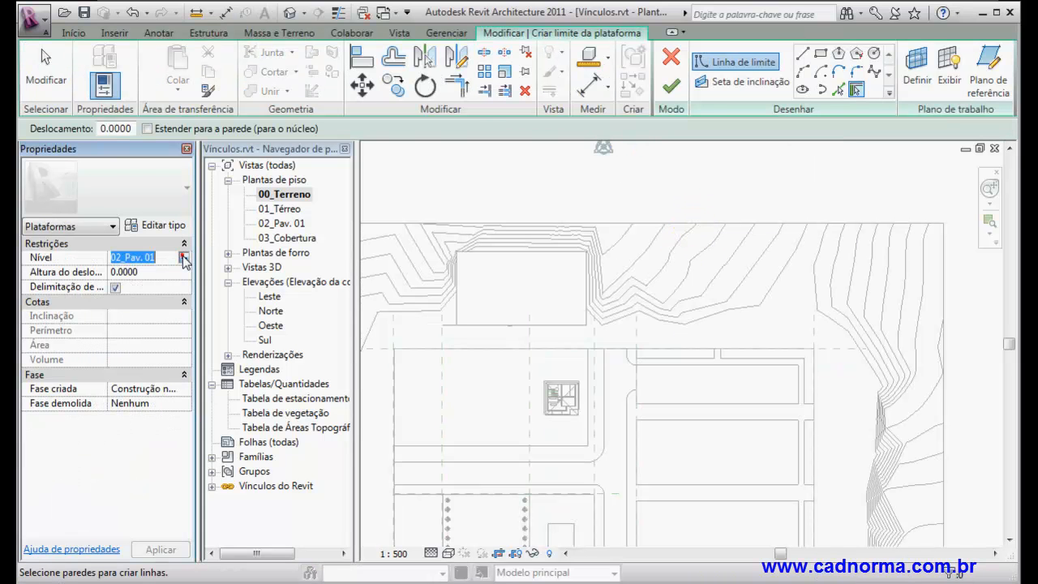
click(163, 257)
click(131, 272)
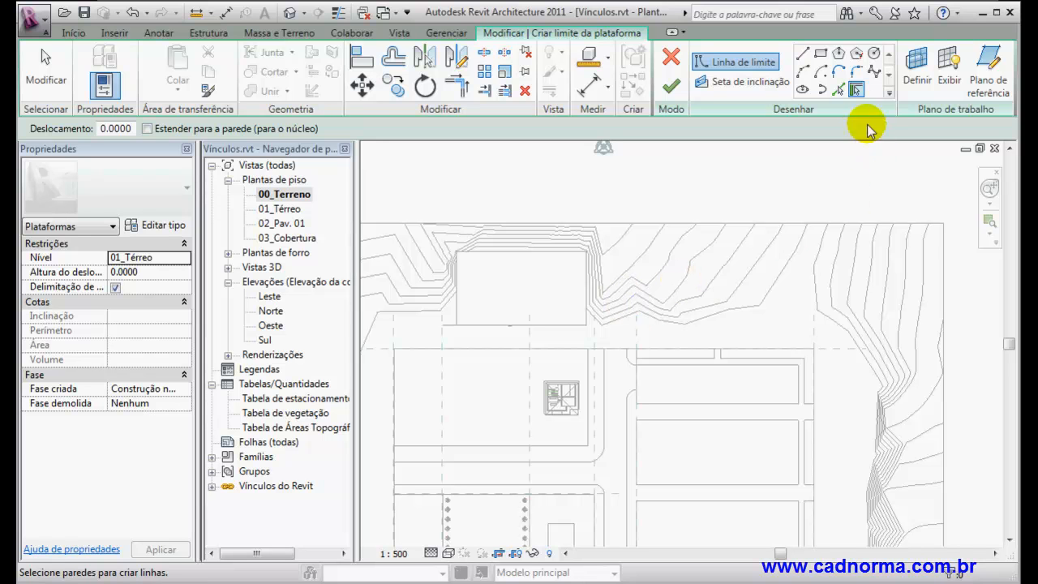
Sketch a rectangular pad boundary about 29 by 12 m on the contoured terrain east of the existing pad
click(821, 56)
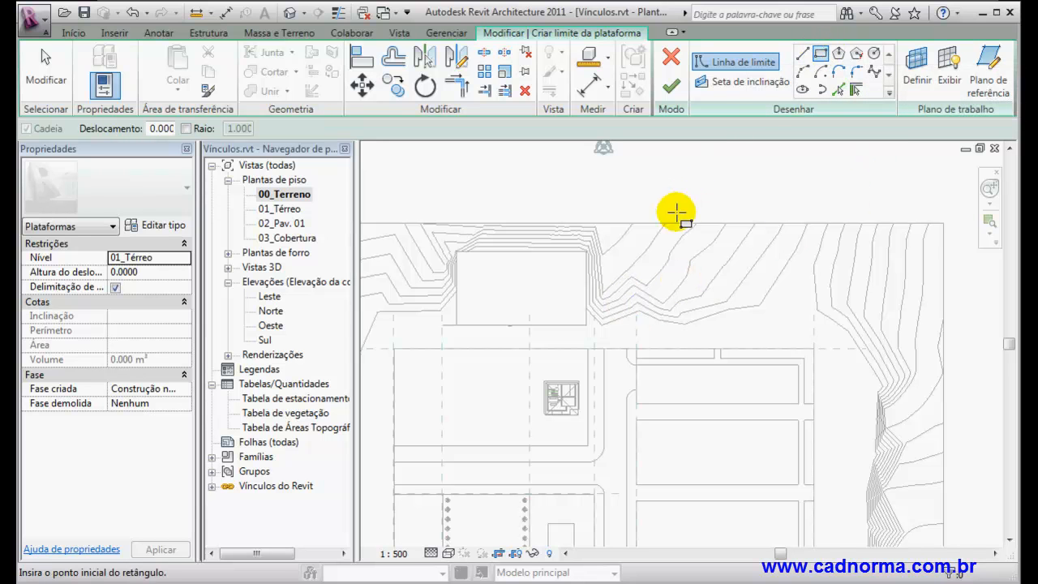
click(652, 326)
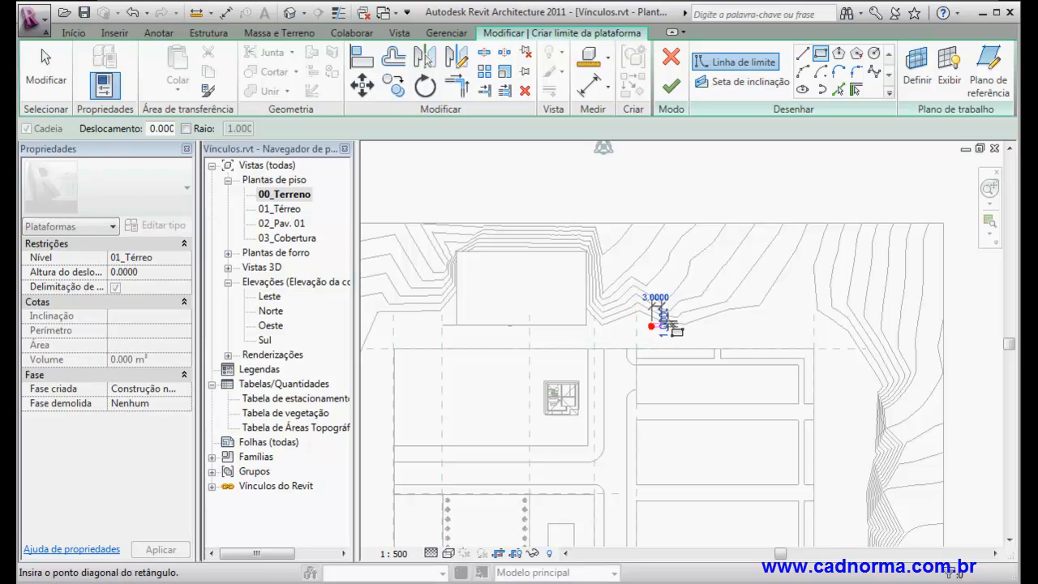
click(745, 288)
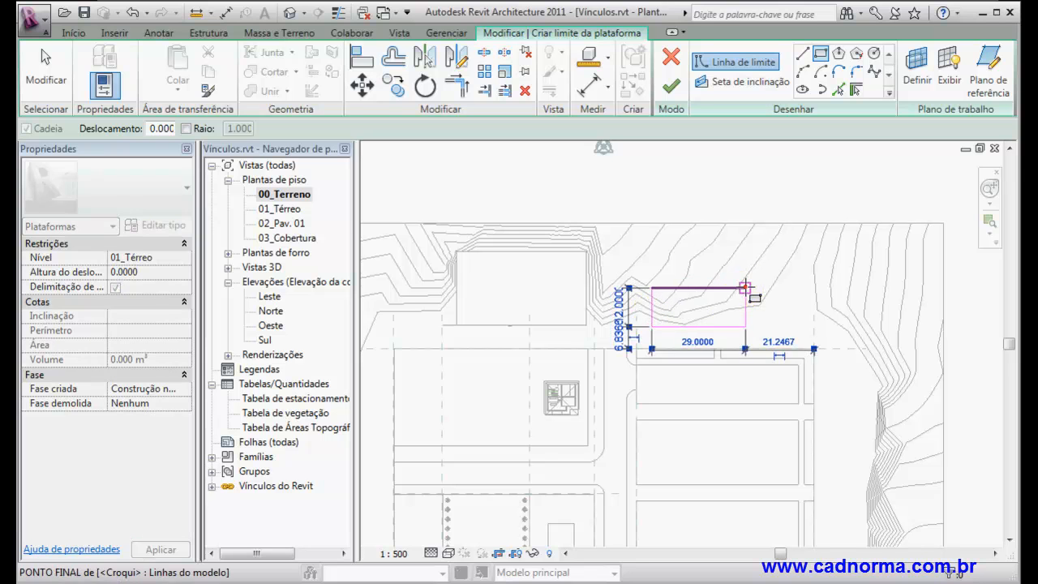
Finish the second building pad's boundary and inspect the pad's cut into the terrain in the 3D view
click(672, 79)
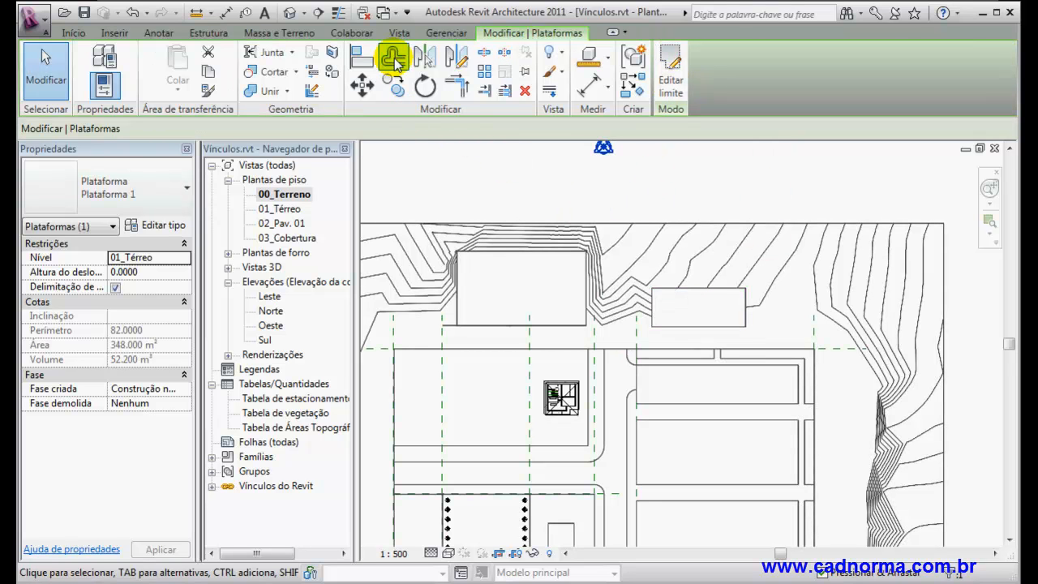
click(292, 13)
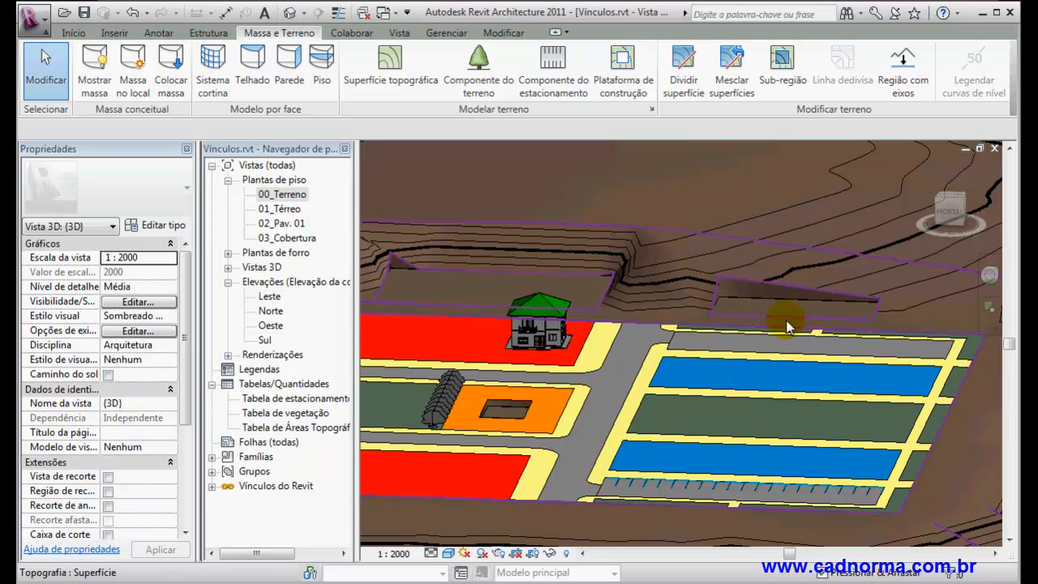
scroll(786, 327, up, 3)
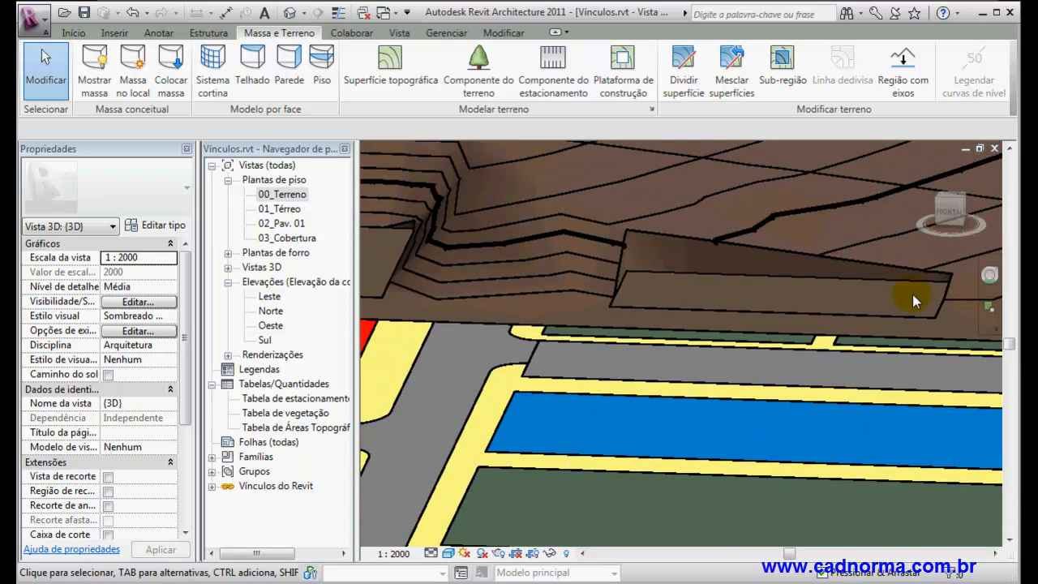
scroll(913, 300, down, 1)
scroll(646, 290, up, 2)
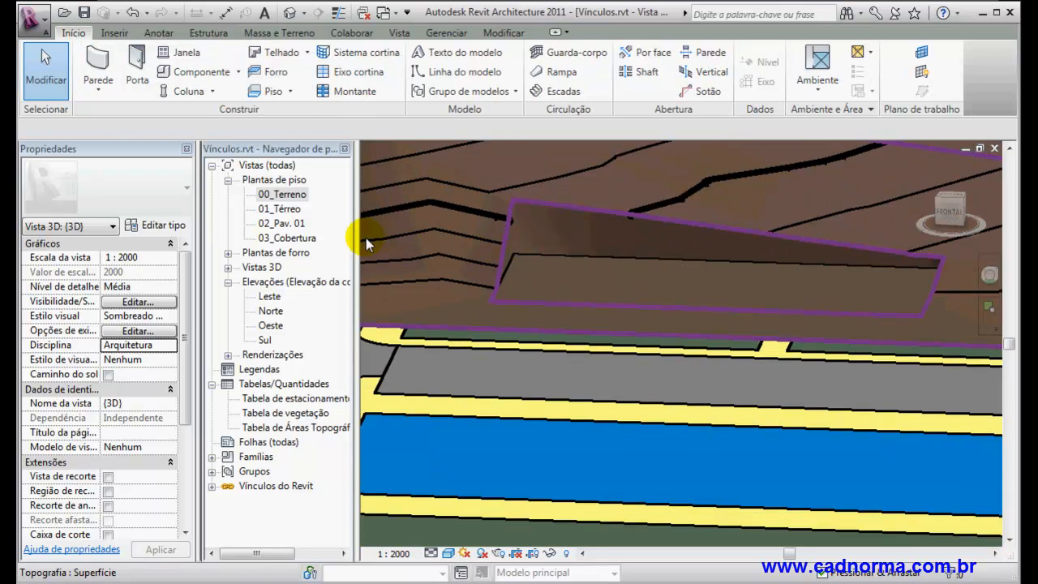
Start a wall of the type Retenção - 300mm Concreto and review its layer structure without changing it
click(97, 57)
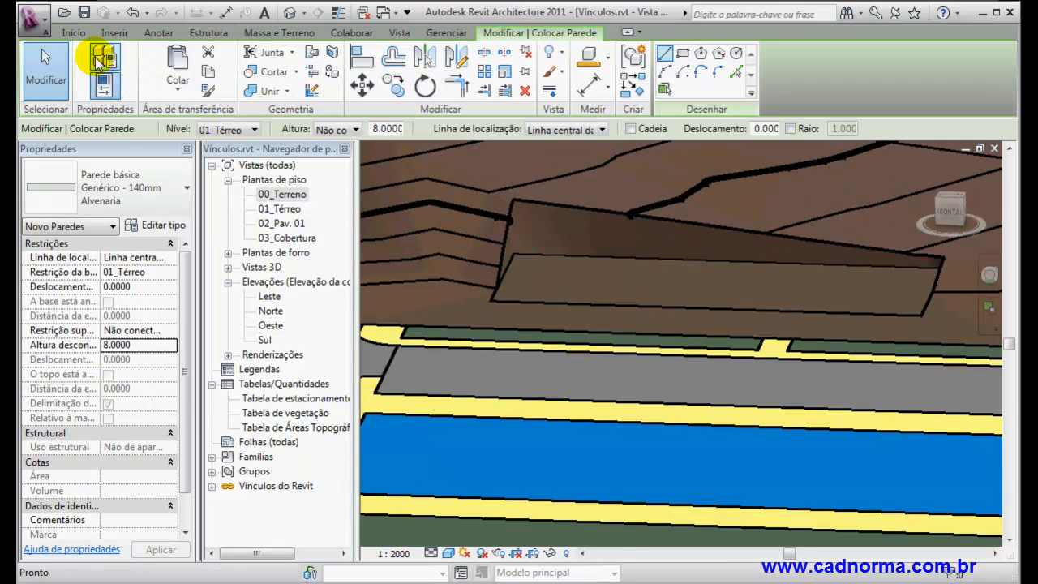
click(180, 187)
drag(284, 302, 278, 365)
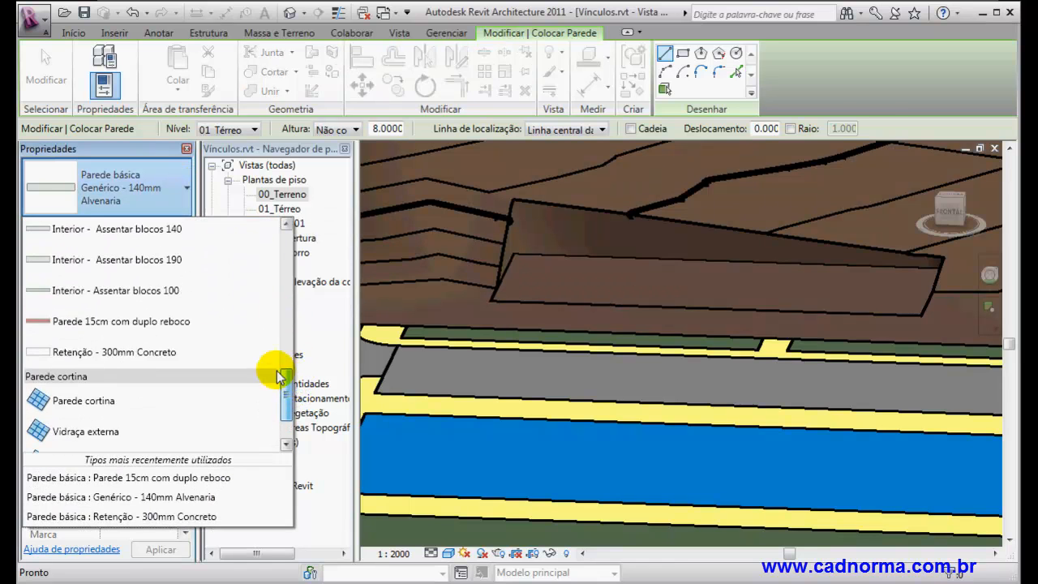
click(105, 352)
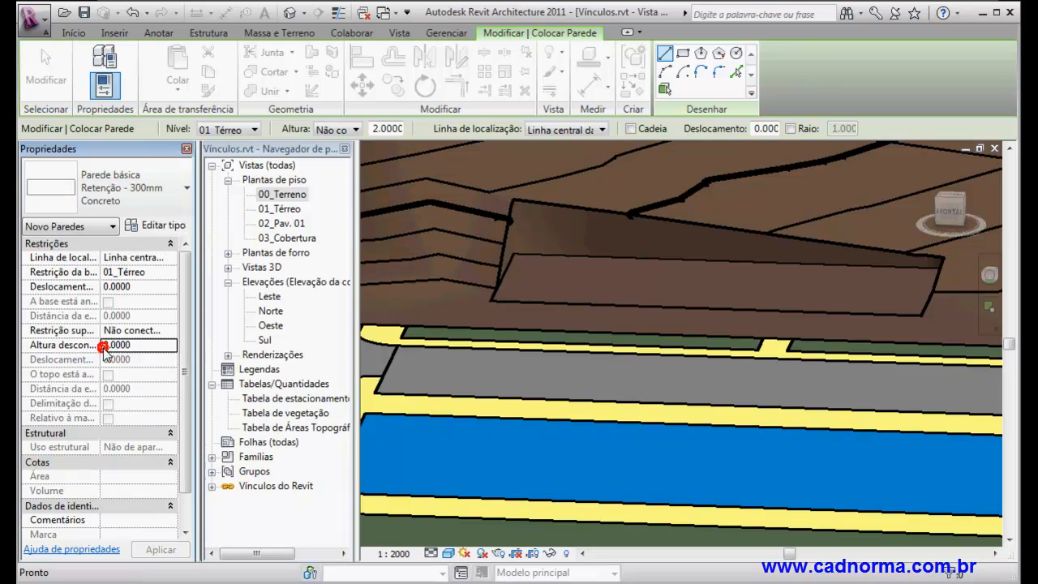
click(167, 226)
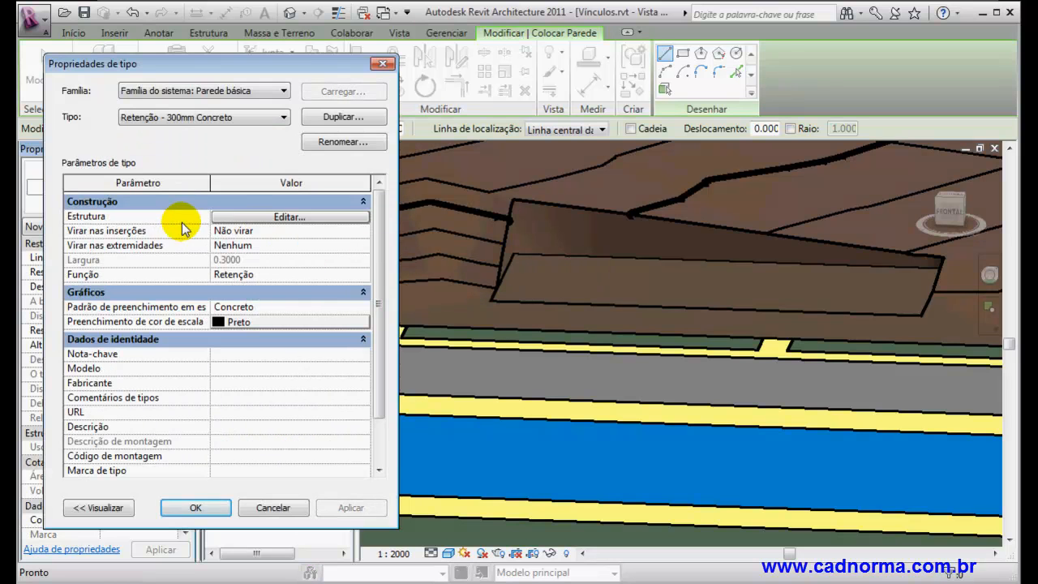
click(280, 218)
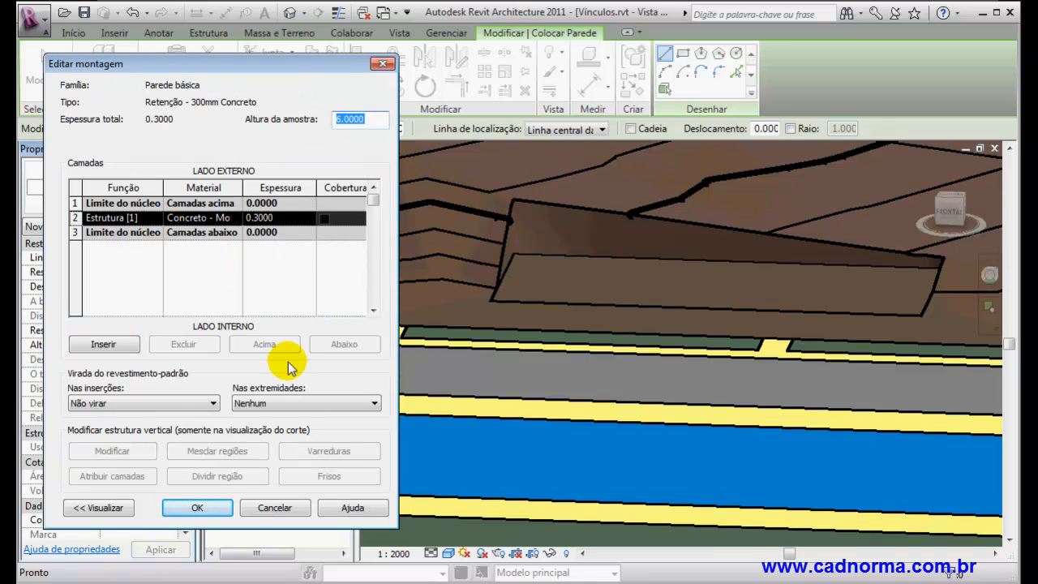
click(276, 508)
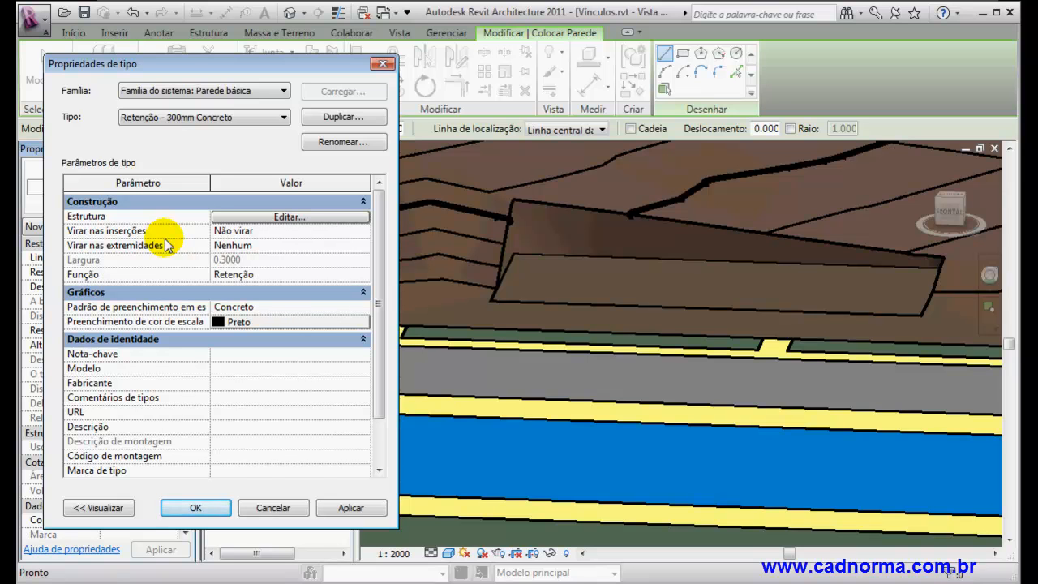
click(195, 508)
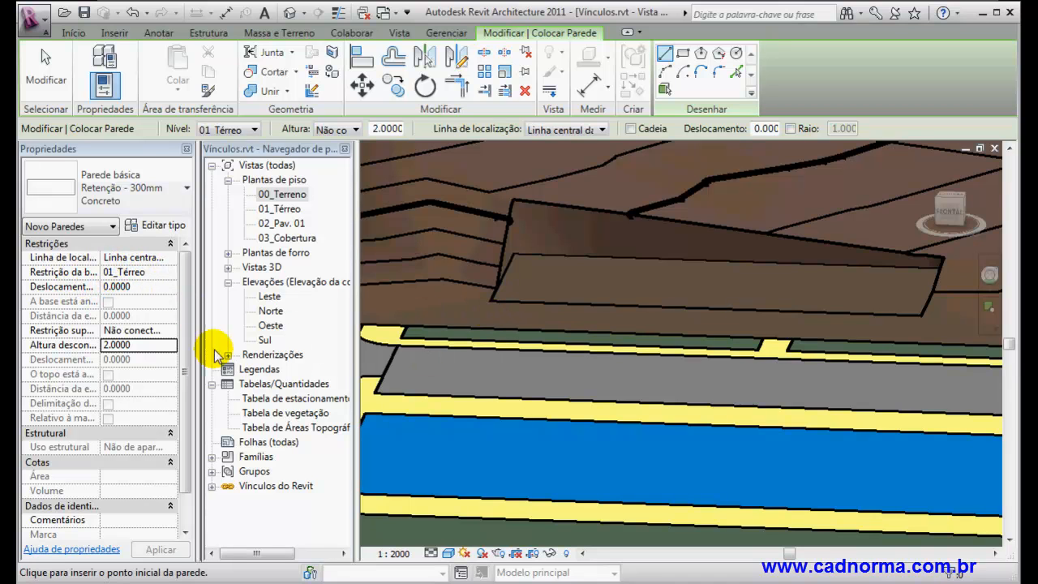
Set the wall height to 8 m and draw retaining walls along the second pad's west and north edges
click(147, 344)
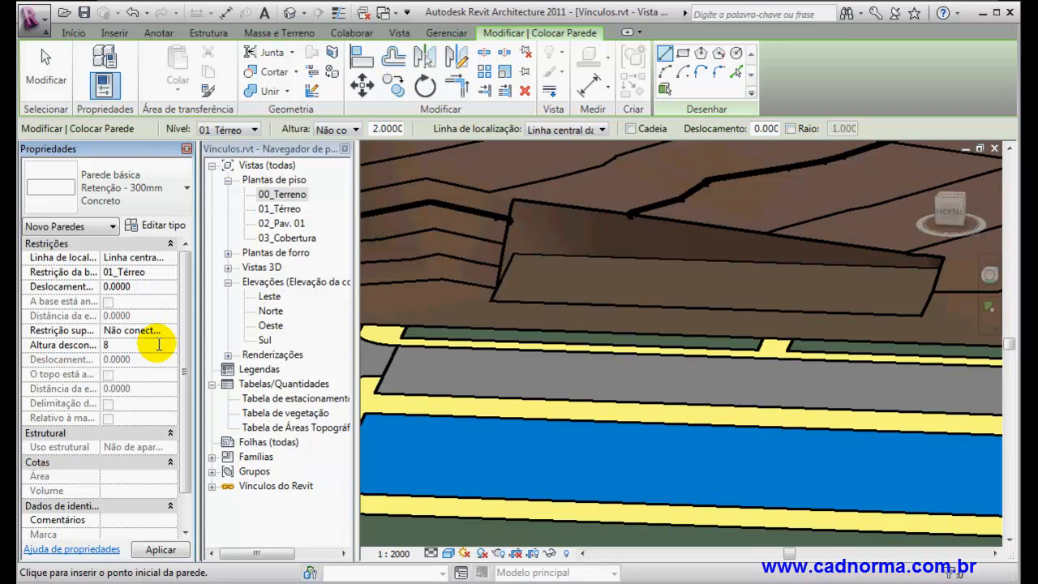
click(491, 302)
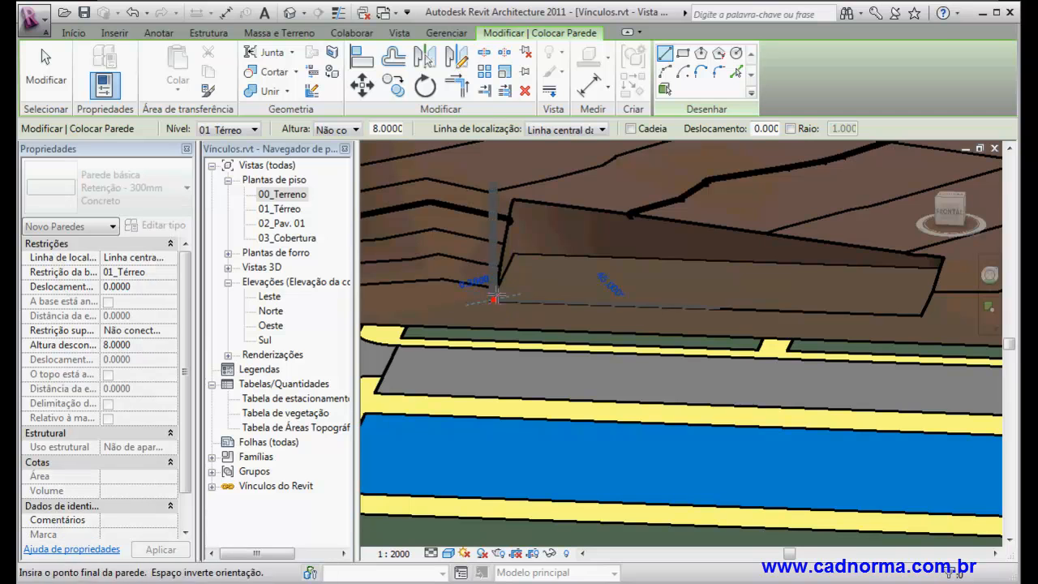
click(513, 254)
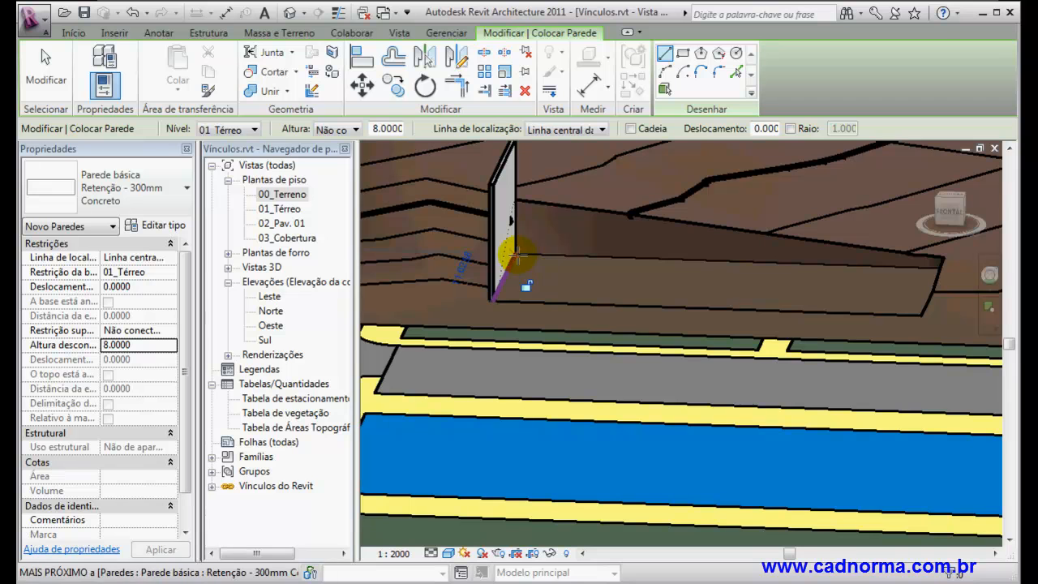
click(515, 254)
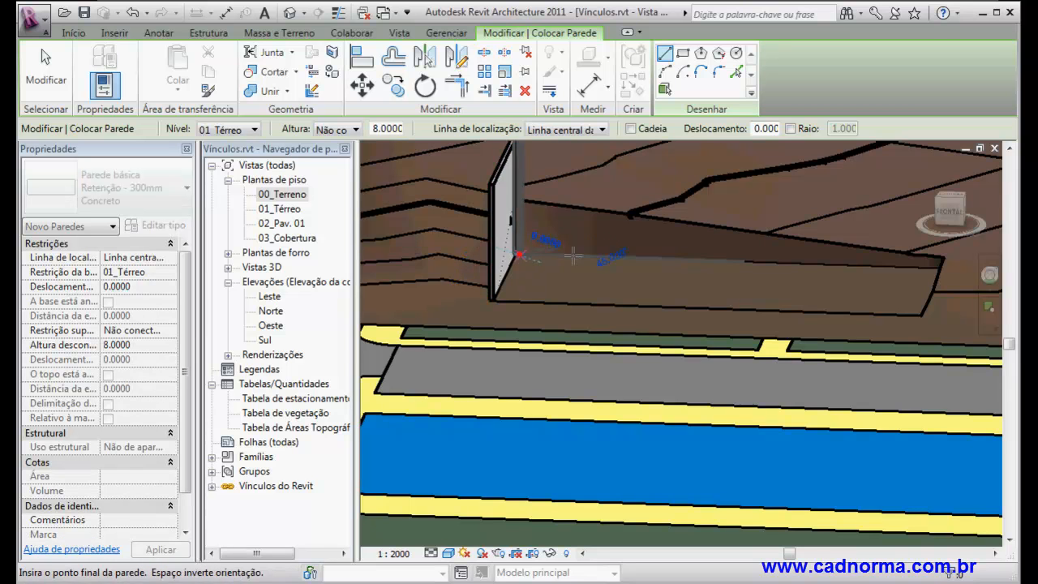
click(943, 272)
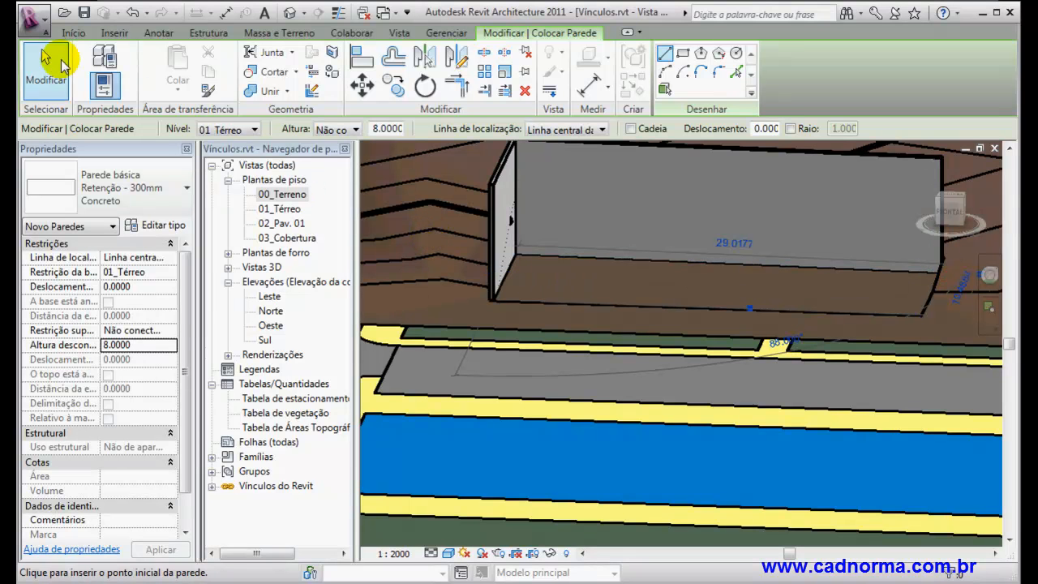
click(45, 69)
Examine the new retaining walls and the surrounding terrain from several angles in 3D
scroll(706, 262, down, 2)
shift+middle_drag(693, 309, 731, 209)
scroll(731, 208, down, 8)
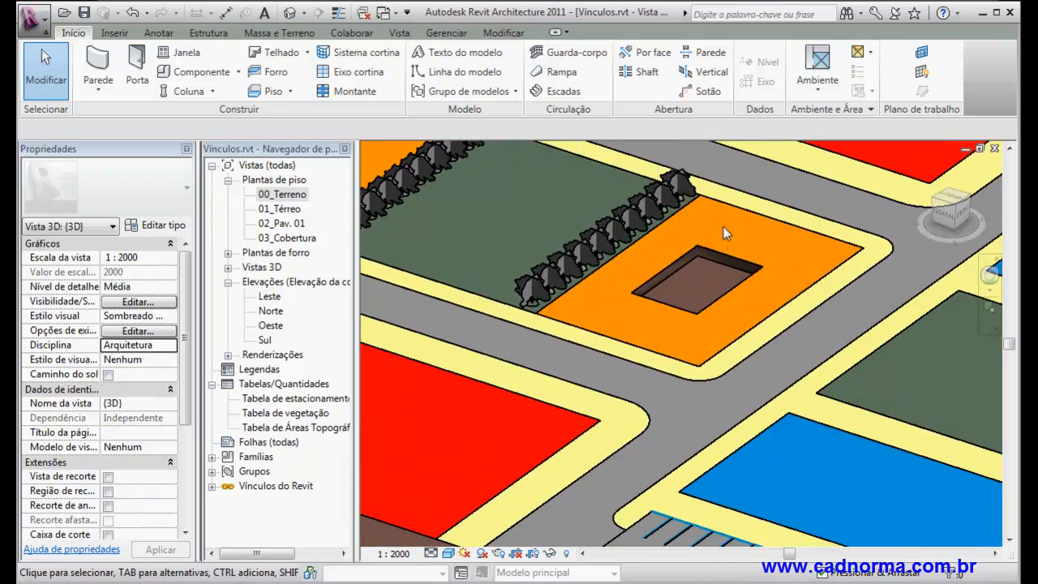
shift+middle_drag(724, 253, 604, 243)
scroll(865, 485, up, 4)
shift+middle_drag(865, 468, 604, 436)
scroll(852, 445, up, 5)
shift+middle_drag(656, 392, 665, 373)
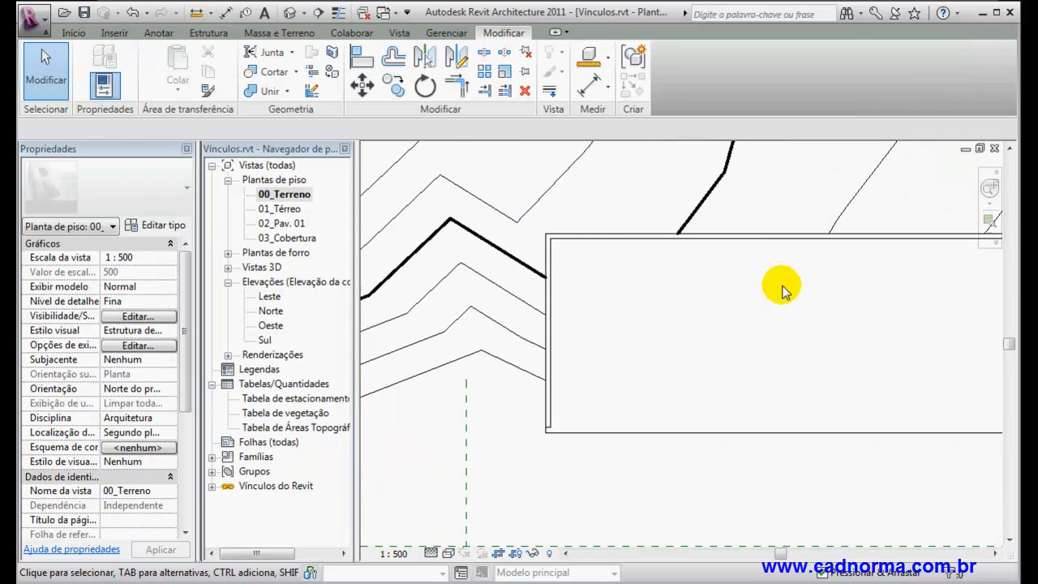
Open the north retaining wall's profile for editing from the 00_Terreno plan, using the Sul elevation
scroll(723, 325, down, 4)
middle_drag(725, 313, 598, 323)
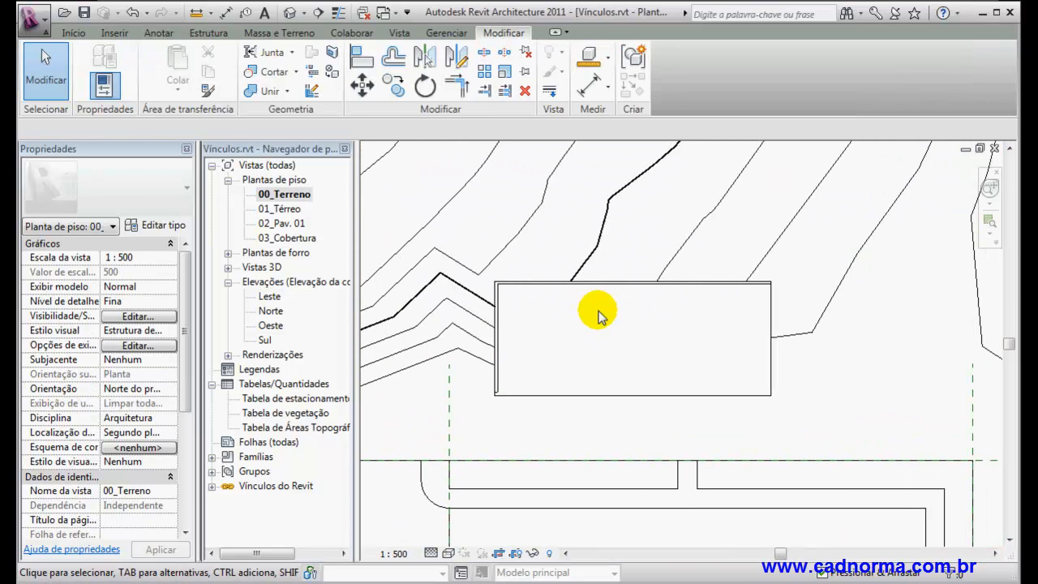
click(637, 286)
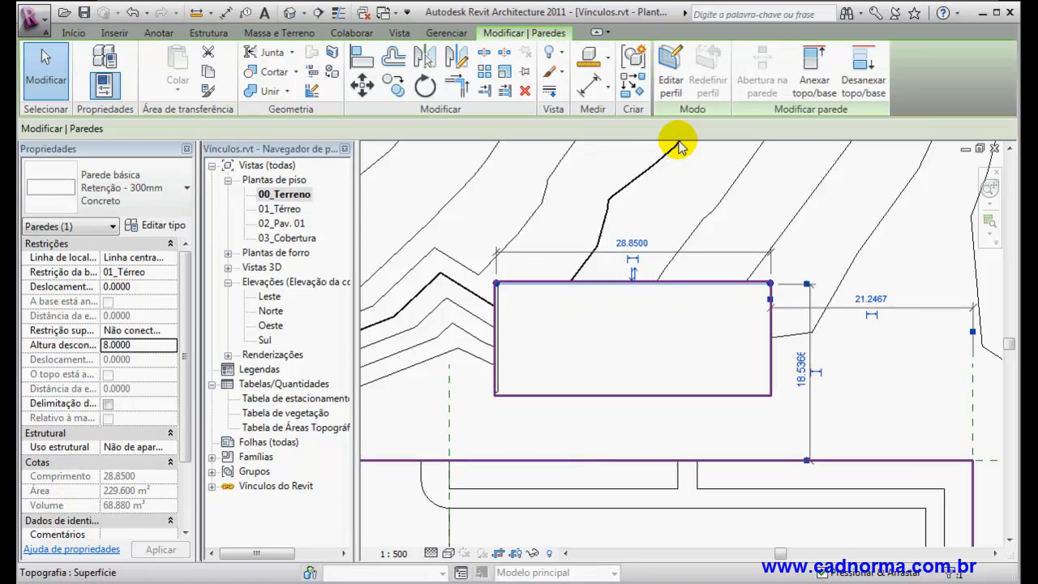
click(670, 70)
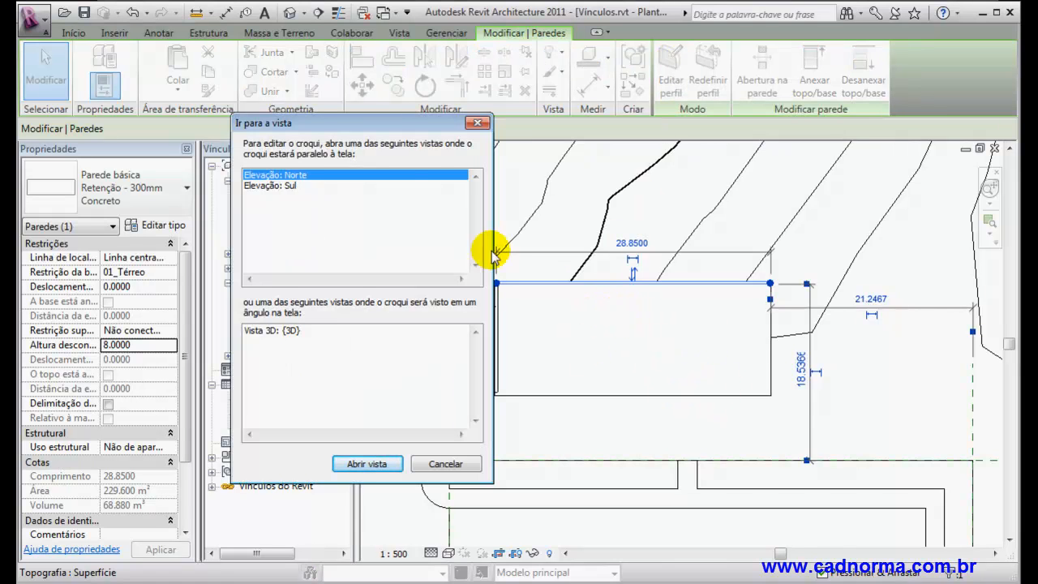
drag(387, 127, 316, 115)
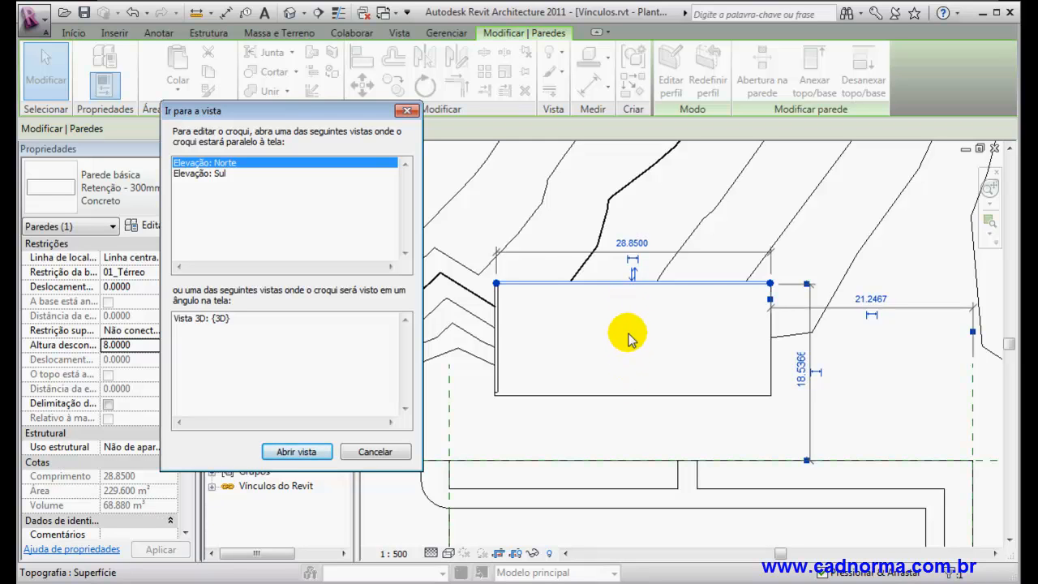
click(194, 173)
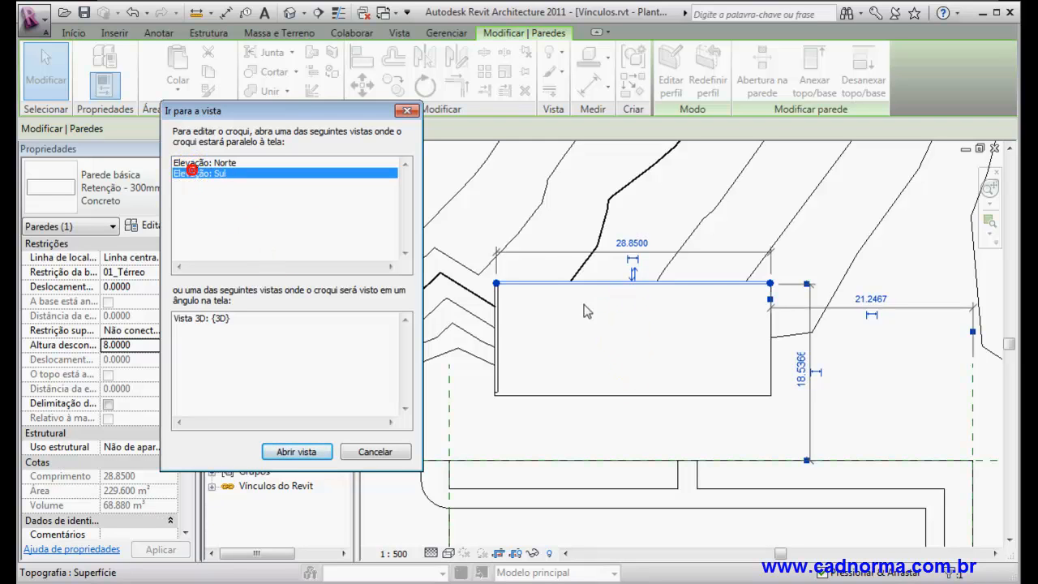
click(296, 452)
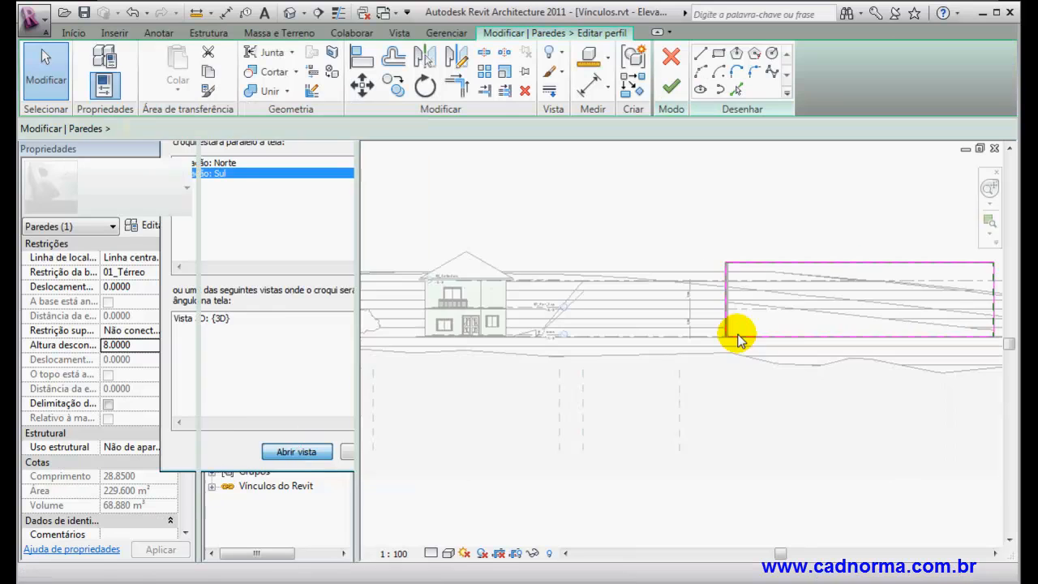
Lower the east end of the profile's top line by about 7.3 m to the terrain line, removing the conflicting constraints
middle_drag(827, 295, 590, 258)
scroll(702, 267, up, 2)
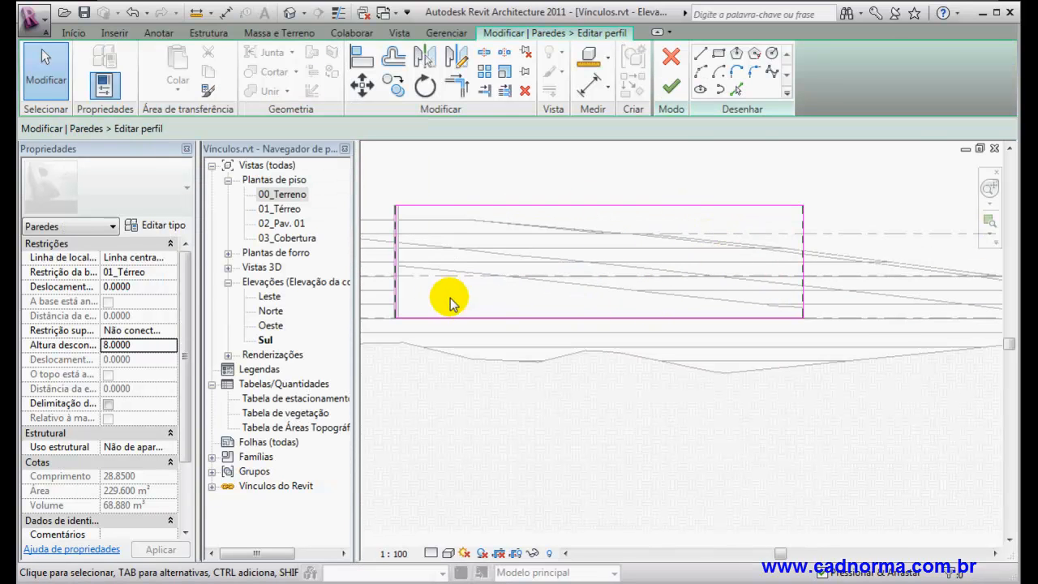
scroll(448, 297, up, 1)
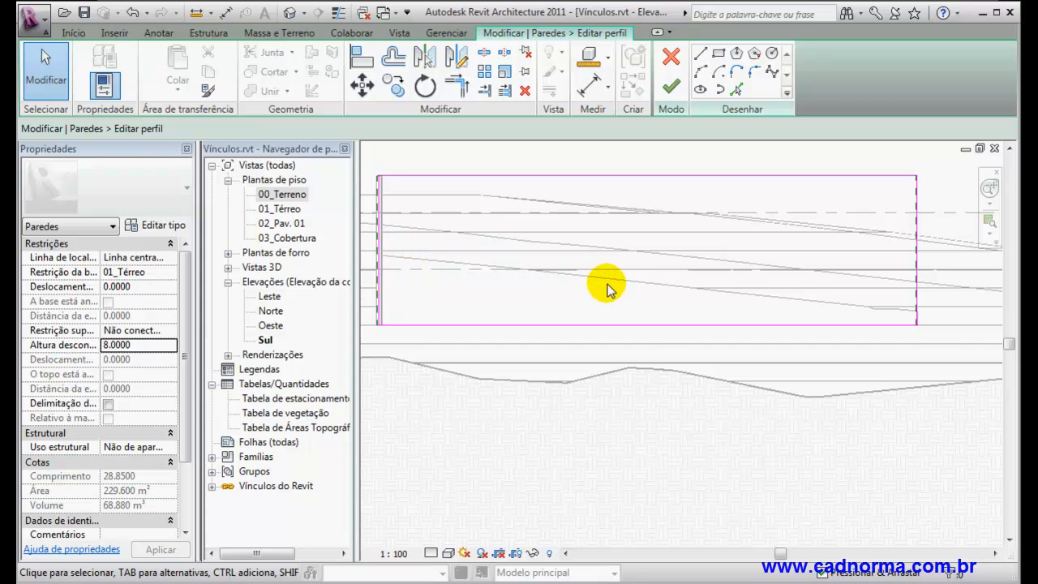
click(816, 177)
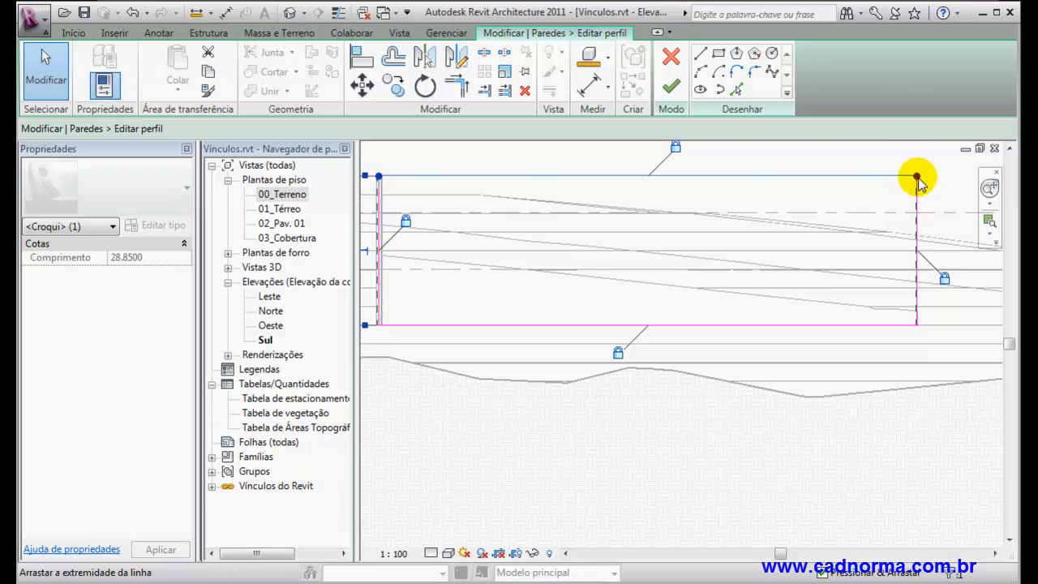
mouse_move(917, 179)
mouse_down()
mouse_move(924, 305)
mouse_move(865, 300)
mouse_up()
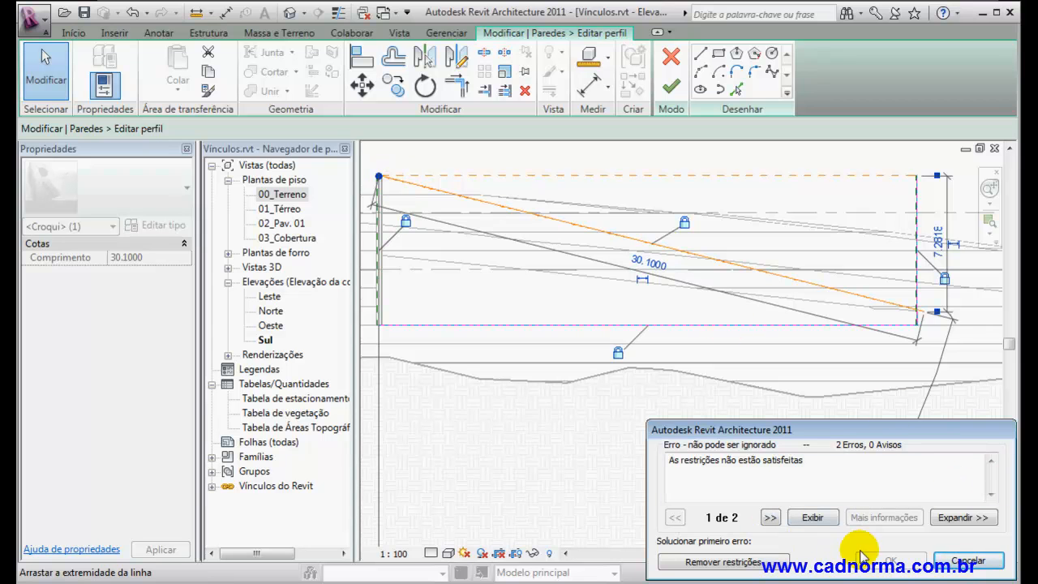
click(748, 568)
Lower the west end of the profile's top line to just above the sloping terrain line
scroll(905, 274, down, 1)
drag(446, 190, 454, 256)
scroll(563, 241, up, 3)
scroll(389, 288, up, 3)
scroll(722, 250, down, 2)
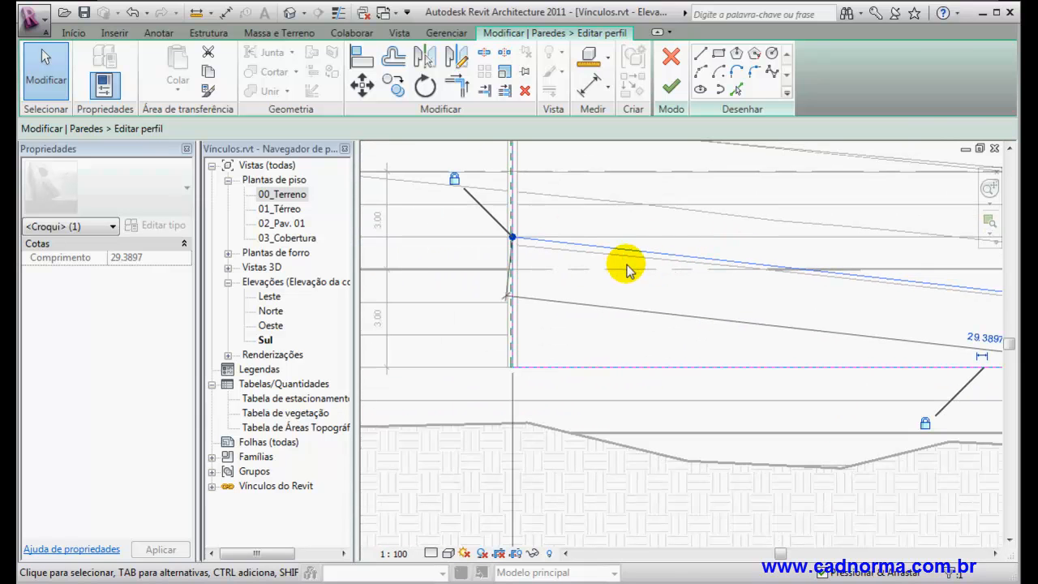
Shorten the sloped top line at its east end so it stops on the profile's vertical edge
scroll(592, 256, up, 1)
scroll(756, 279, down, 2)
middle_drag(862, 308, 479, 280)
scroll(886, 306, up, 3)
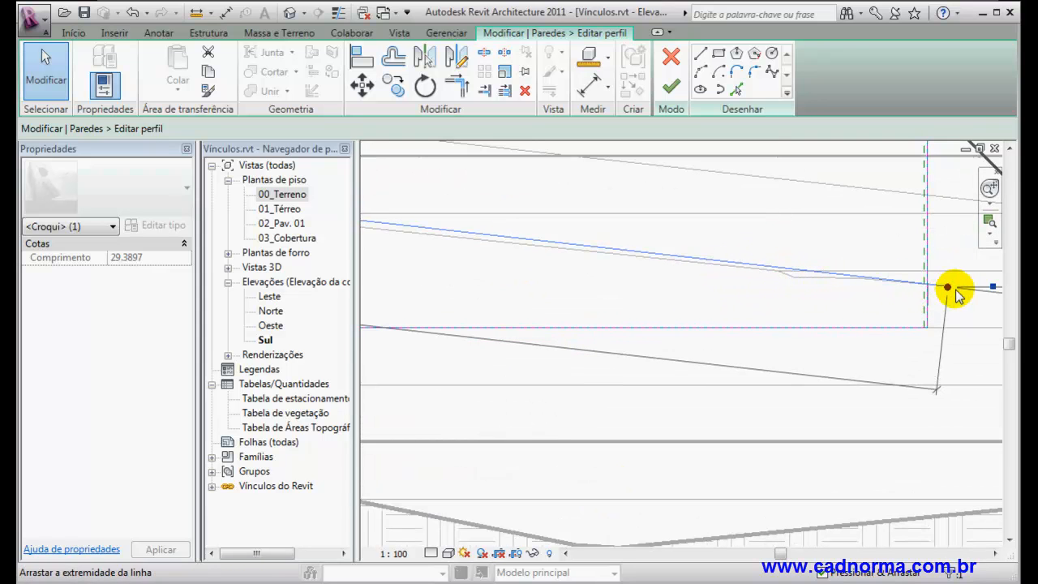
scroll(948, 287, up, 2)
scroll(941, 287, down, 3)
scroll(939, 288, up, 4)
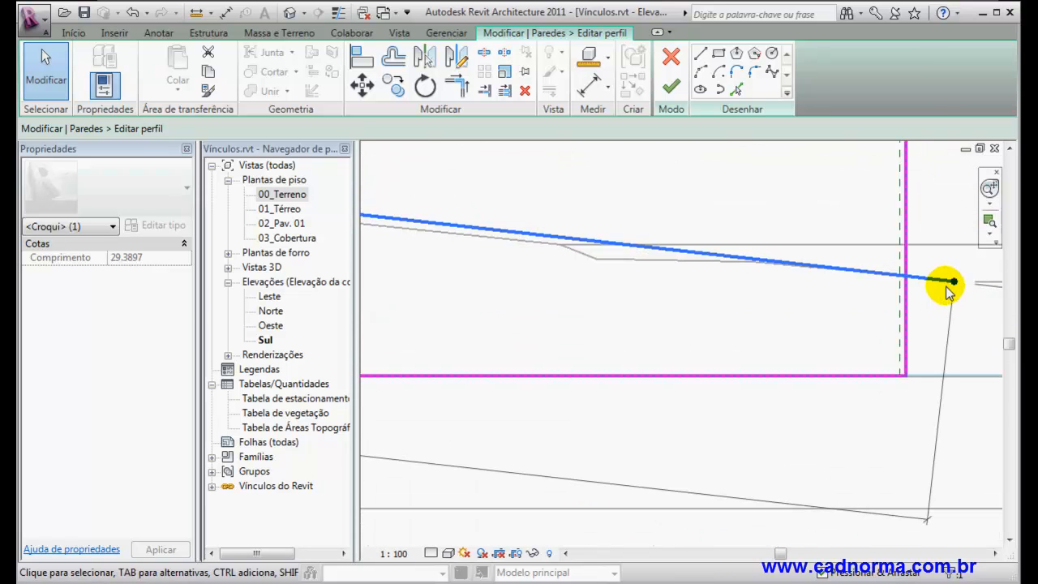
drag(955, 284, 919, 276)
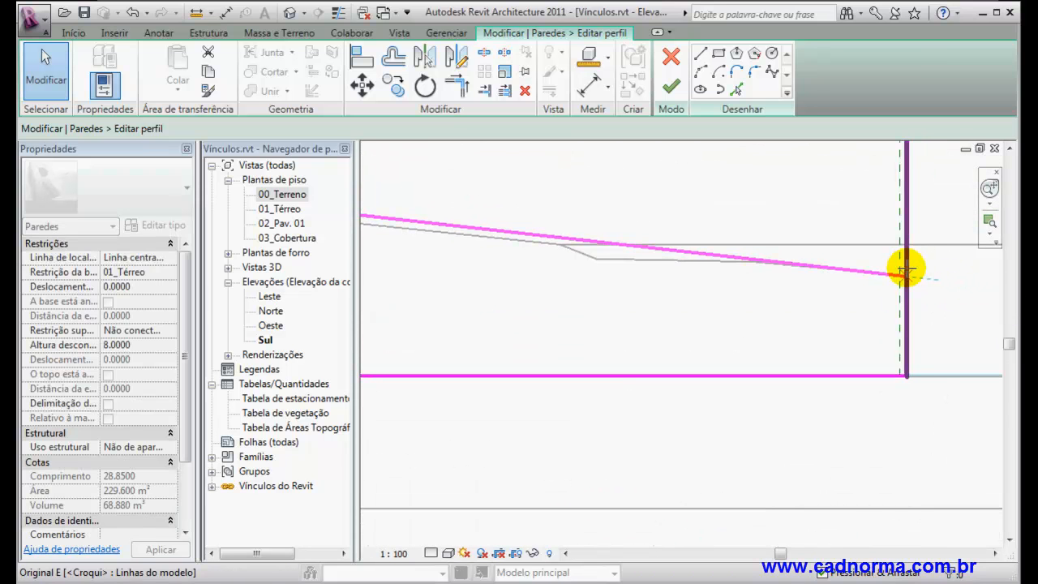
click(905, 273)
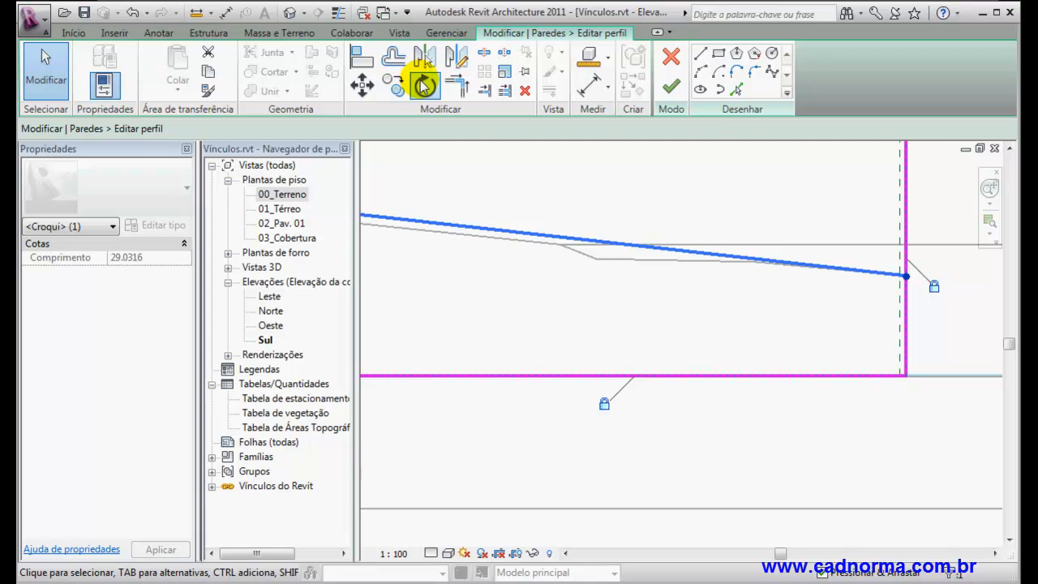
Trim the sloped top line to a corner with both vertical edges of the north wall's profile and finish the profile sketch
click(458, 86)
click(877, 274)
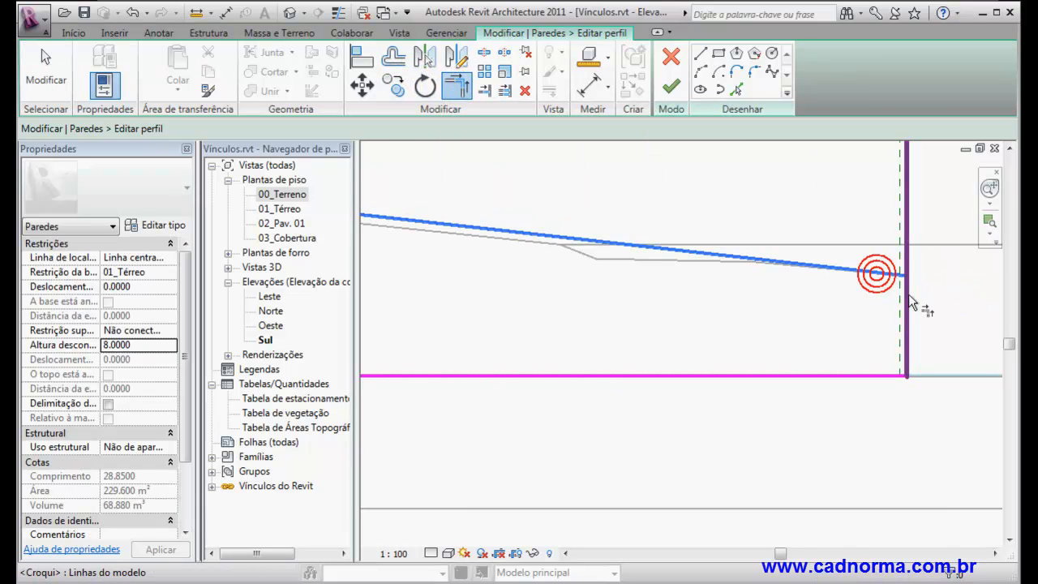
click(908, 294)
scroll(894, 313, down, 3)
middle_drag(523, 274, 984, 301)
scroll(467, 268, up, 3)
click(435, 214)
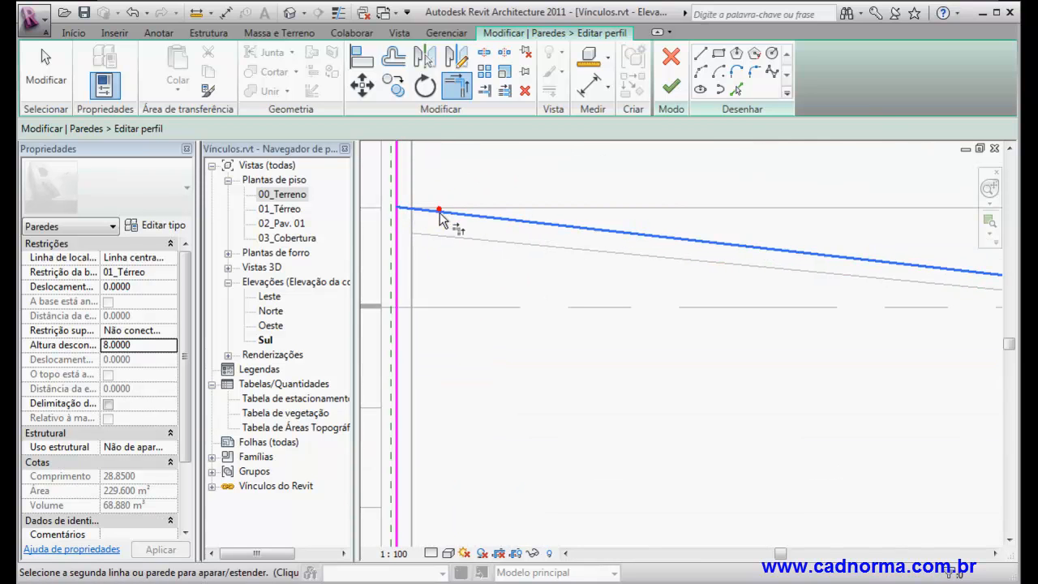
click(397, 244)
scroll(568, 227, down, 2)
mouse_move(586, 241)
middle_down()
mouse_move(721, 267)
mouse_move(573, 246)
middle_up()
scroll(560, 250, down, 2)
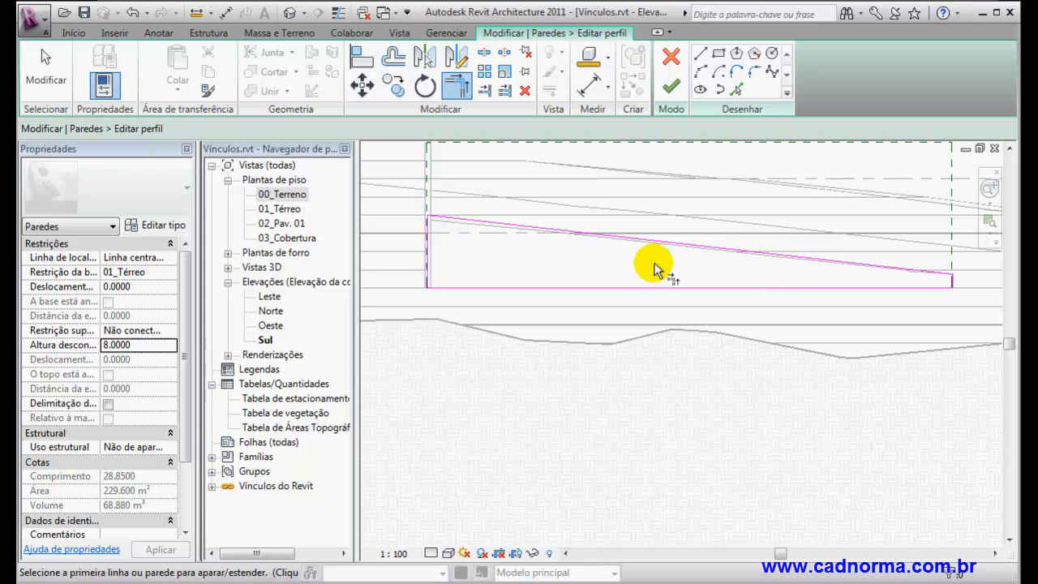
click(671, 86)
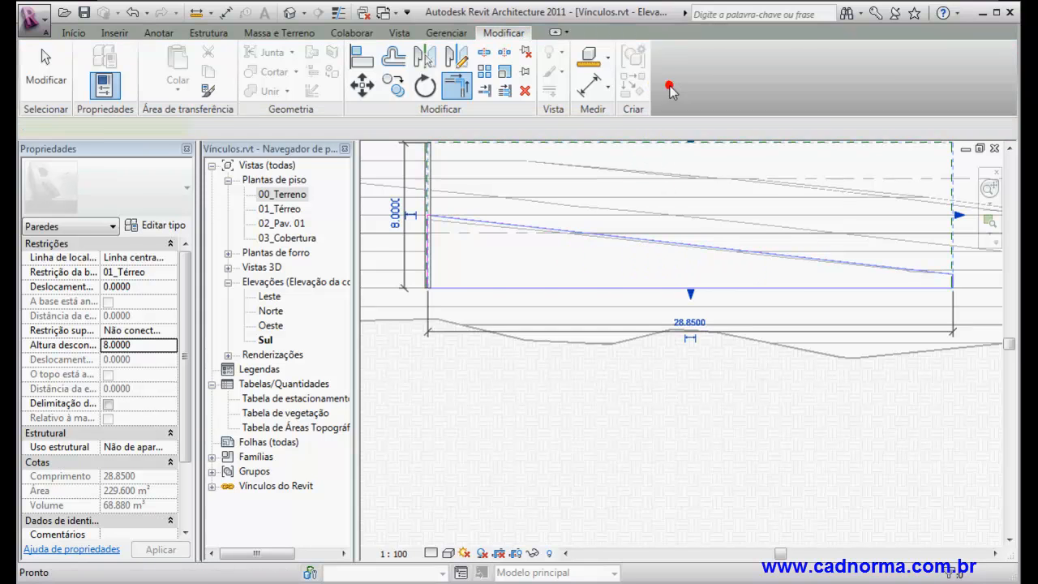
Examine from several sides in the 3D view how the north retaining wall's sloped top meets the terrain
click(290, 12)
scroll(641, 263, up, 3)
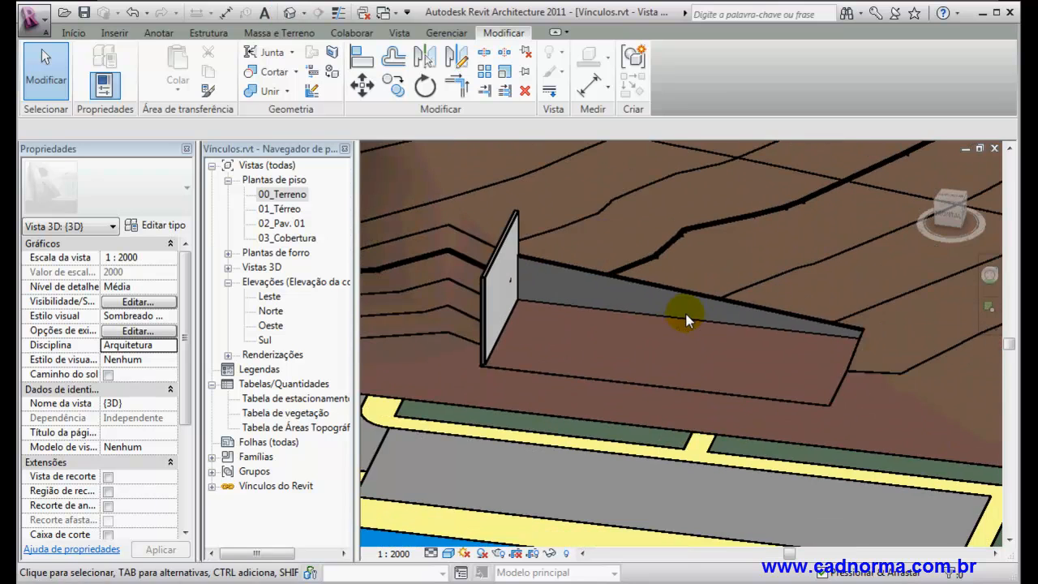
shift+middle_drag(741, 322, 403, 184)
scroll(853, 286, down, 10)
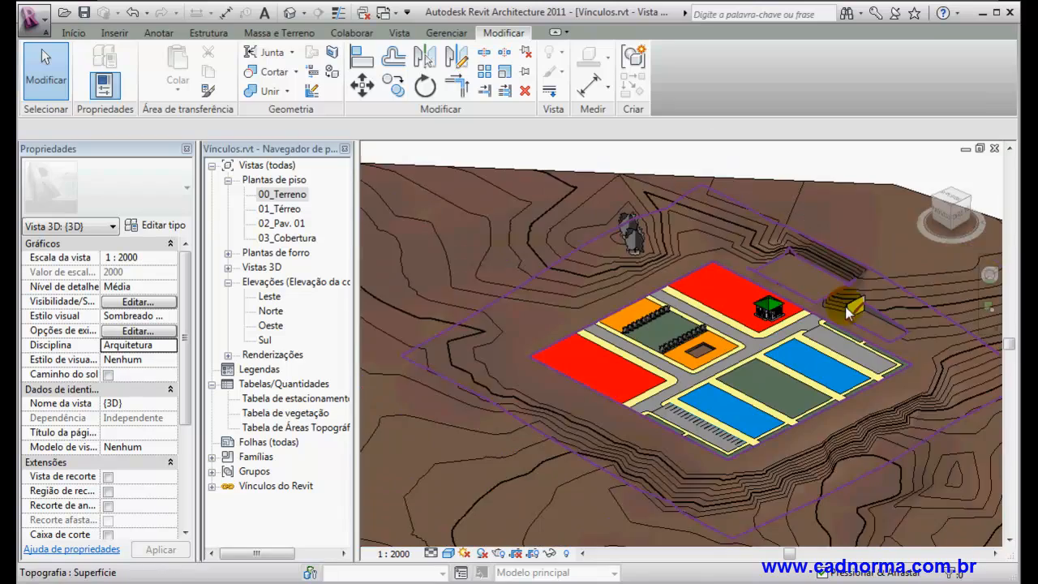
shift+middle_drag(848, 313, 637, 308)
middle_drag(788, 464, 703, 334)
scroll(717, 382, up, 5)
middle_drag(582, 364, 594, 285)
shift+middle_drag(640, 314, 600, 316)
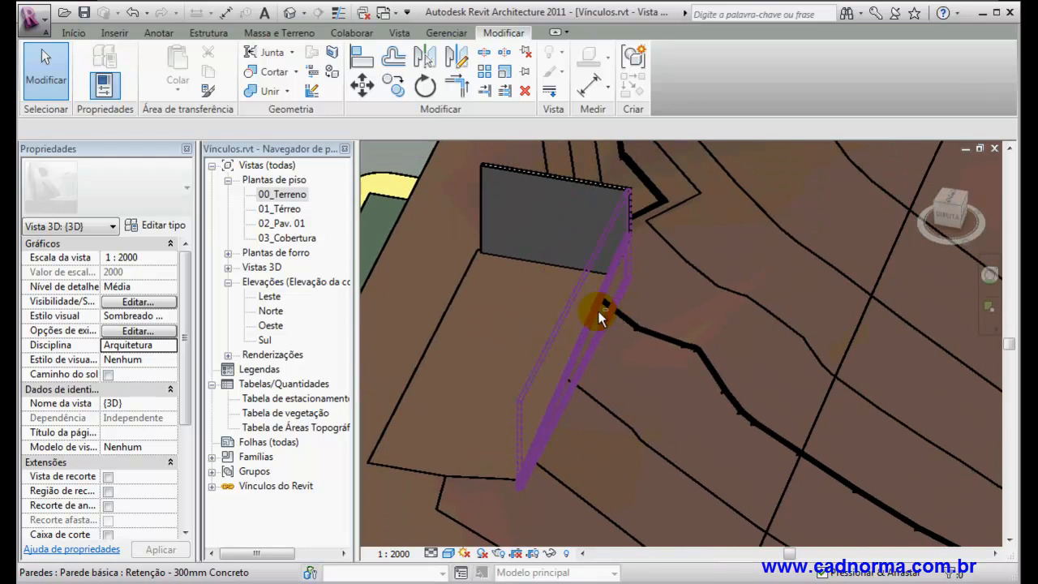
scroll(598, 314, up, 2)
scroll(691, 285, down, 3)
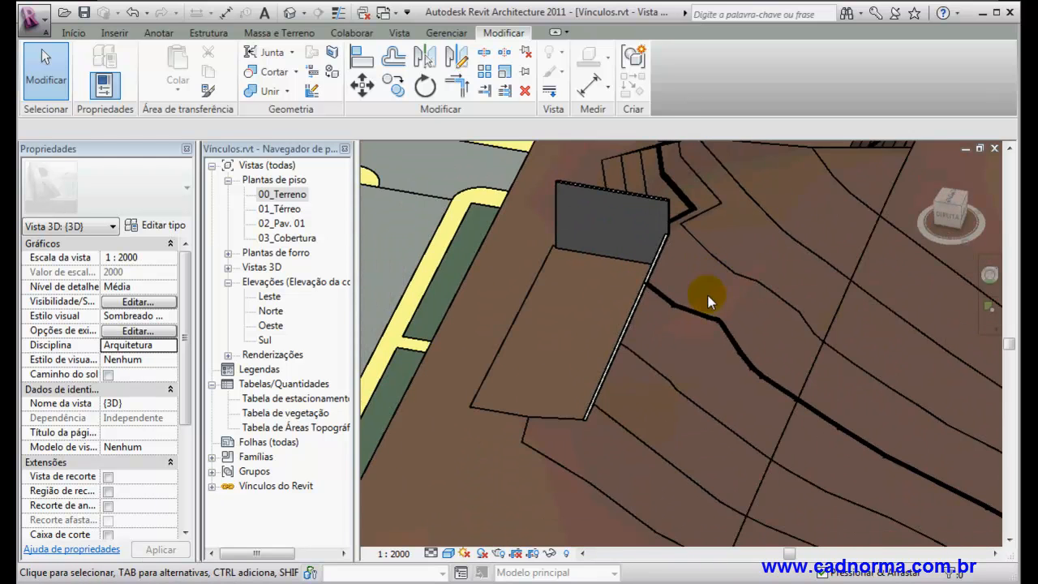
scroll(613, 414, up, 2)
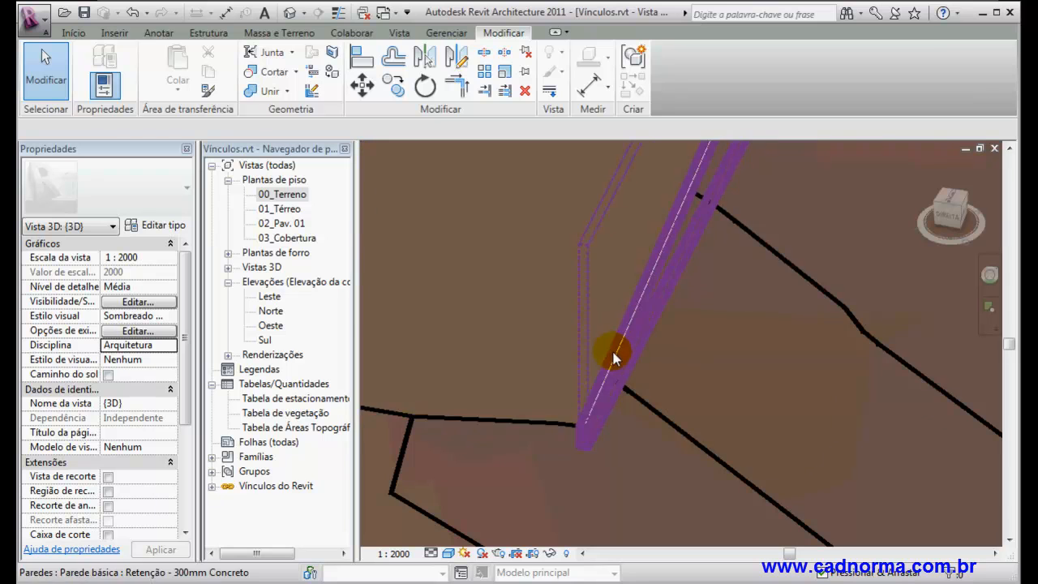
Turn on thin line display and inspect the low end of the north wall and the pad in 3D
click(339, 13)
scroll(711, 375, up, 2)
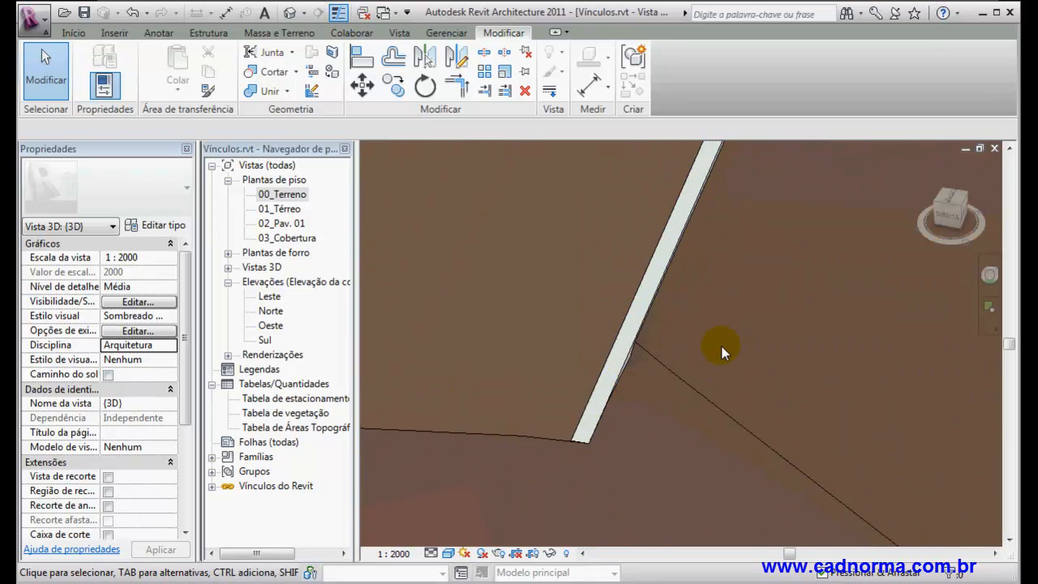
scroll(703, 348, up, 2)
shift+middle_drag(572, 340, 681, 355)
scroll(681, 316, down, 5)
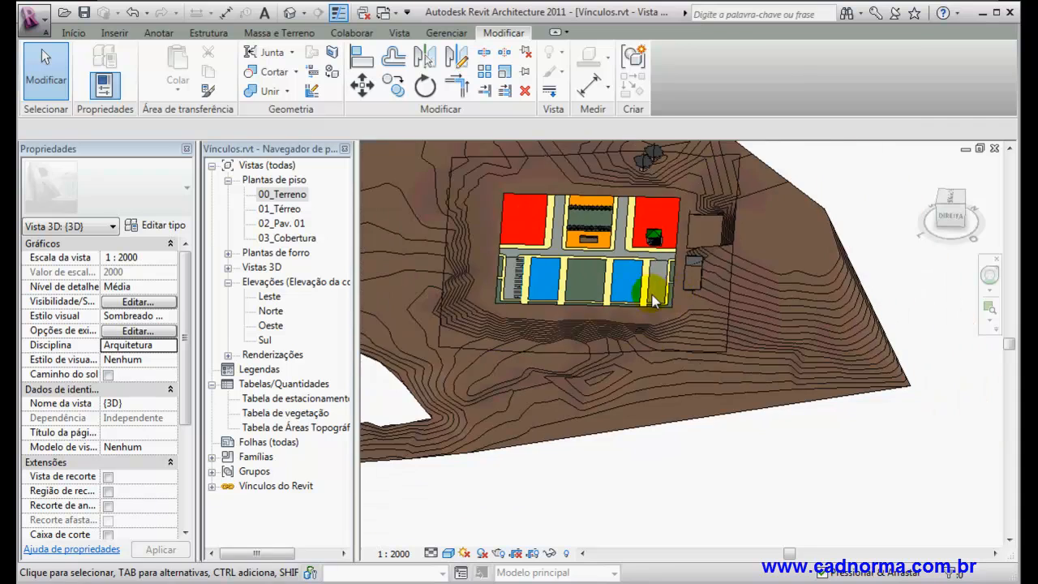
shift+middle_drag(671, 324, 736, 427)
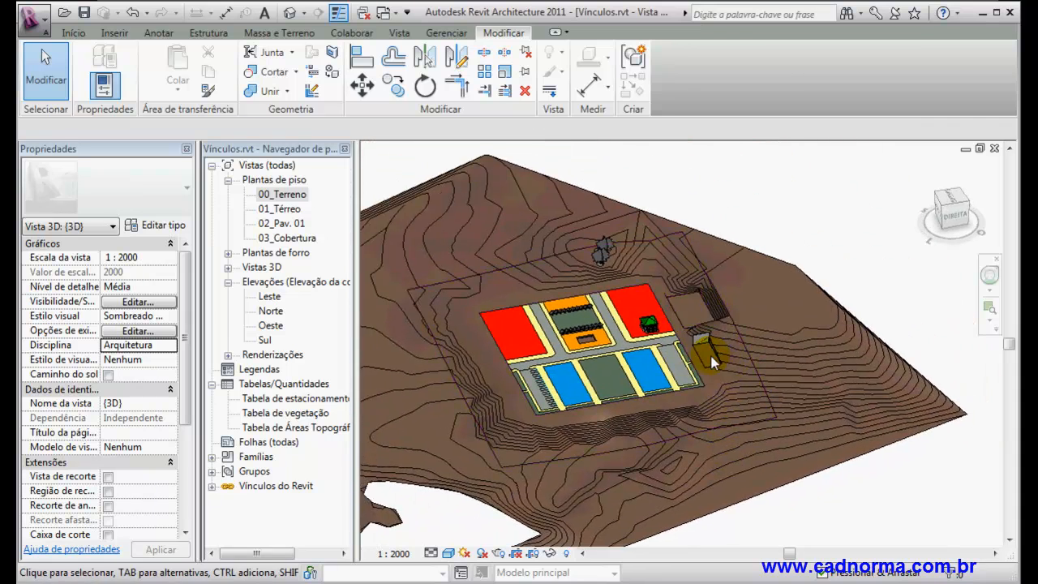
scroll(712, 352, up, 6)
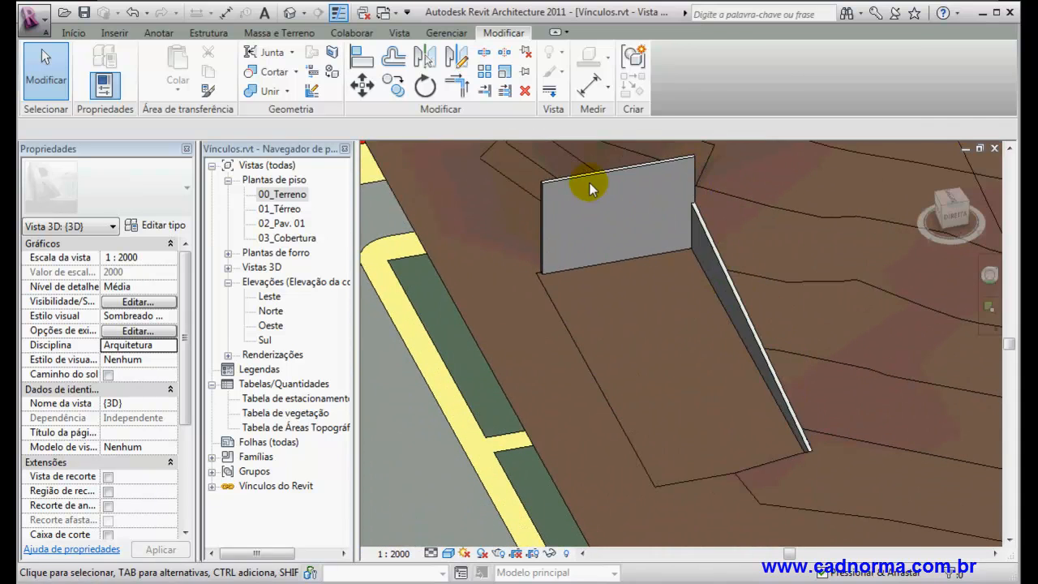
Open the west retaining wall's profile for editing from the 00_Terreno plan, using the Leste elevation
double_click(280, 195)
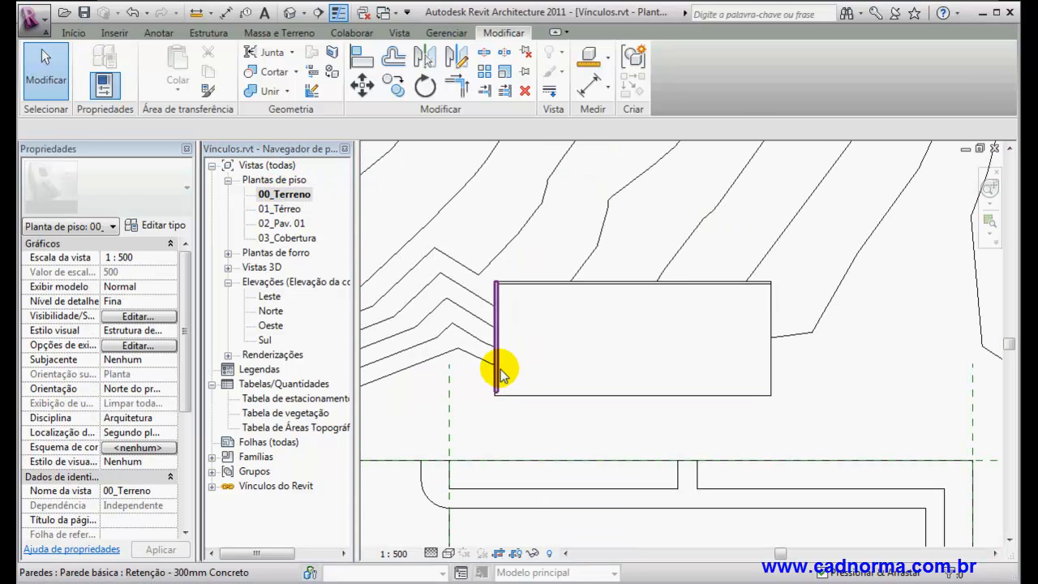
click(496, 372)
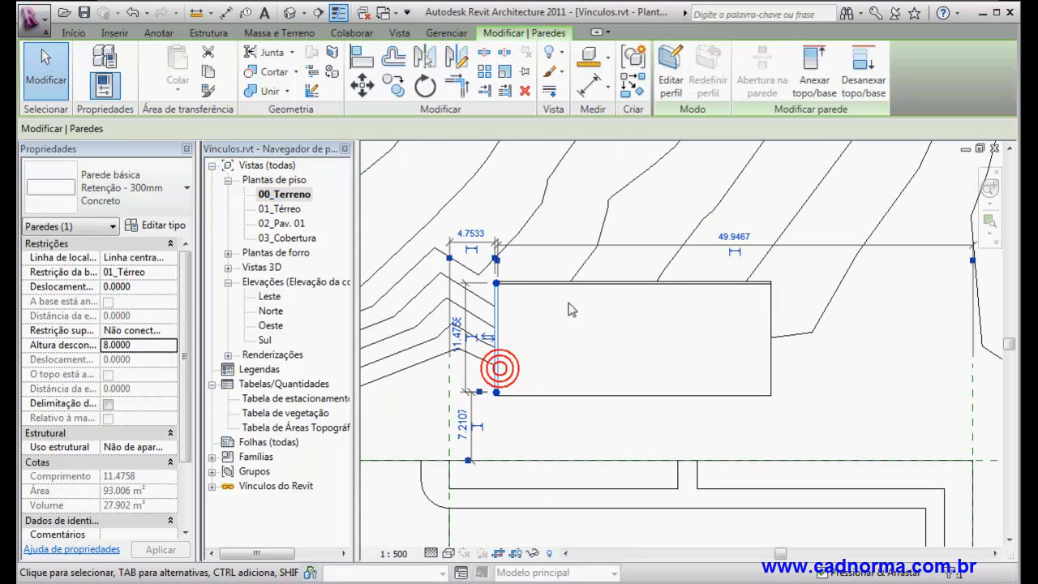
click(668, 88)
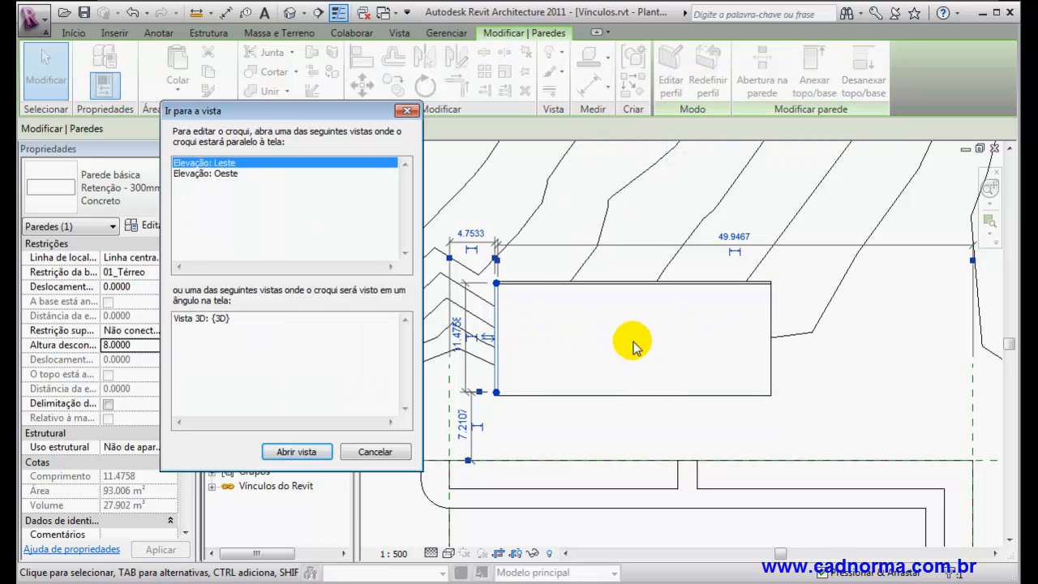
click(296, 451)
Draw a short horizontal profile line southwards from the top corner of the north wall's end
scroll(852, 345, up, 6)
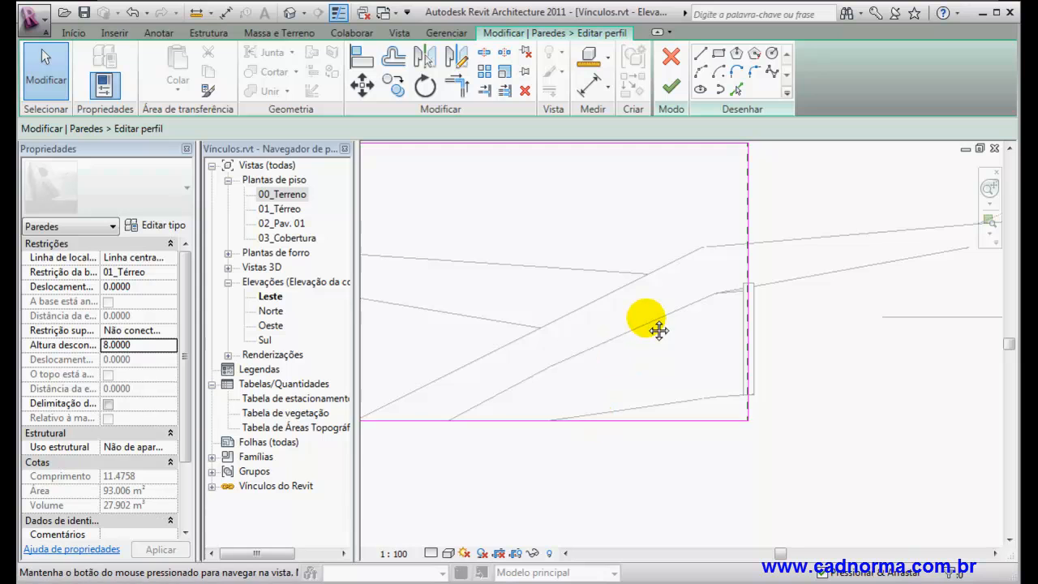
middle_drag(656, 329, 663, 285)
scroll(718, 371, down, 1)
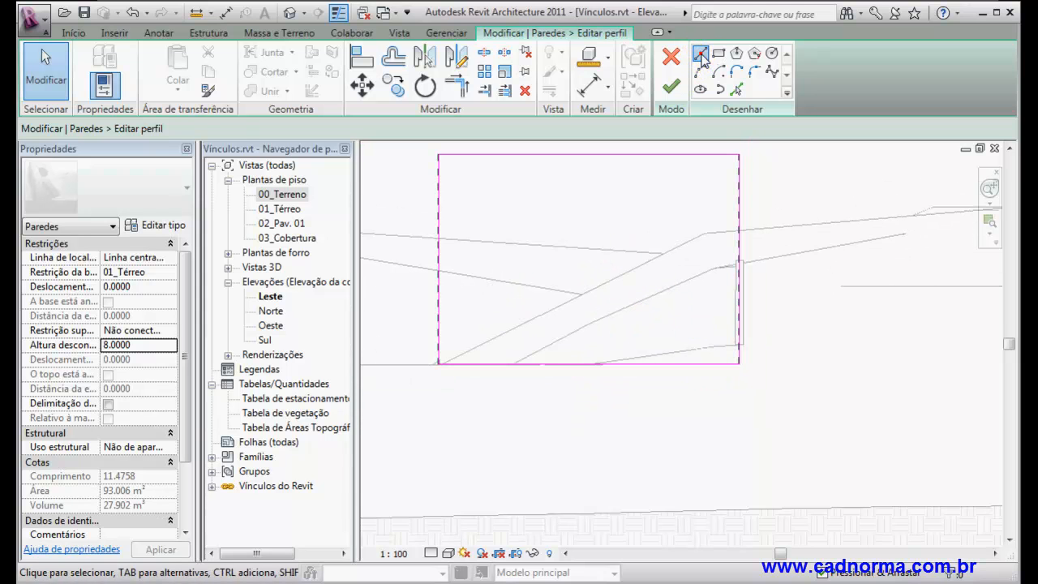
click(700, 54)
scroll(737, 285, up, 3)
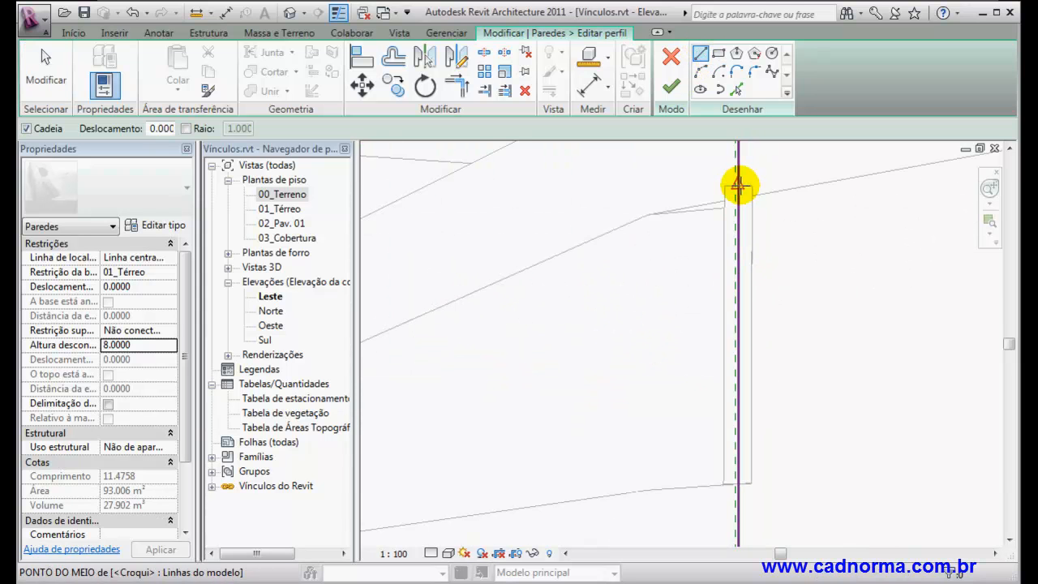
click(725, 186)
scroll(713, 186, down, 2)
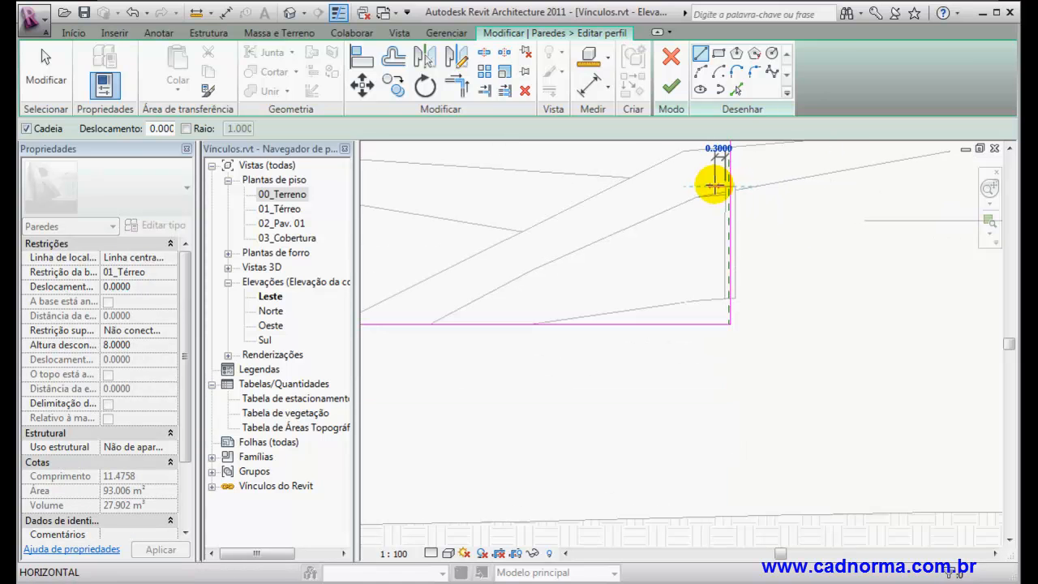
click(675, 186)
Set the elevation's visual style to Sombreado com arestas and draw a sloped line about 8 m long from the horizontal line's end to the profile's base
scroll(675, 180, down, 2)
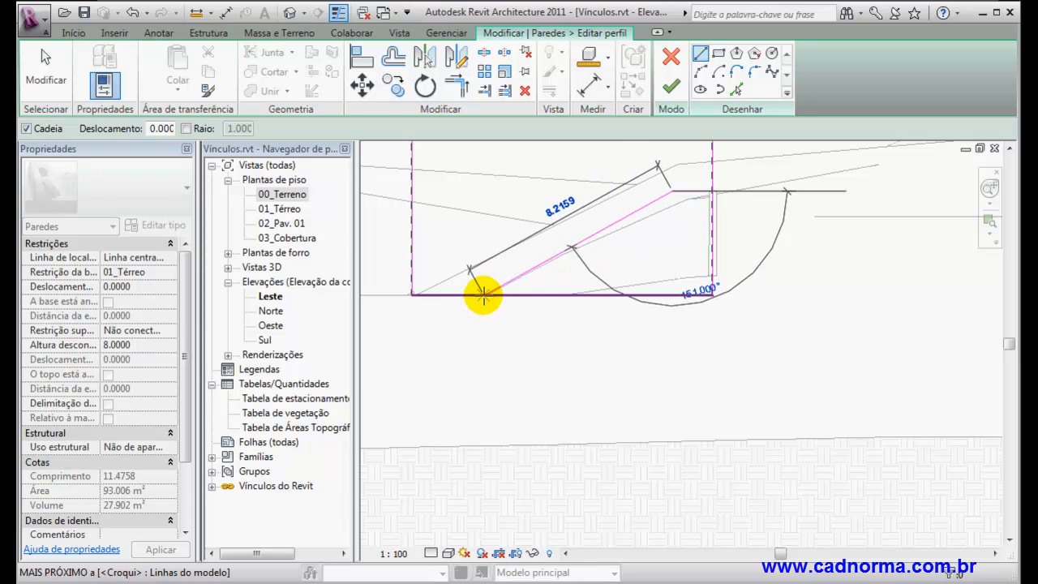
scroll(484, 296, up, 2)
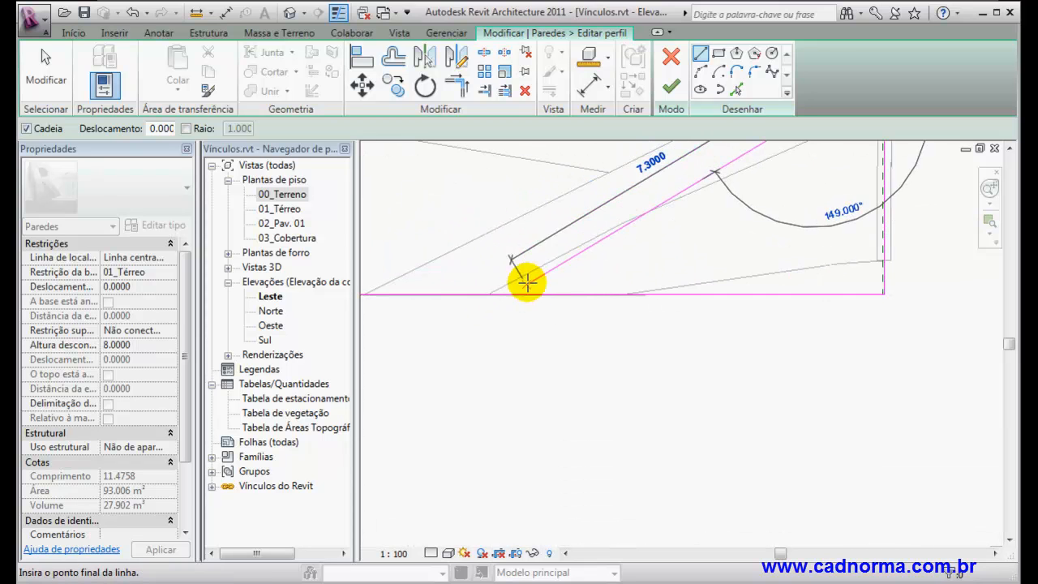
click(448, 553)
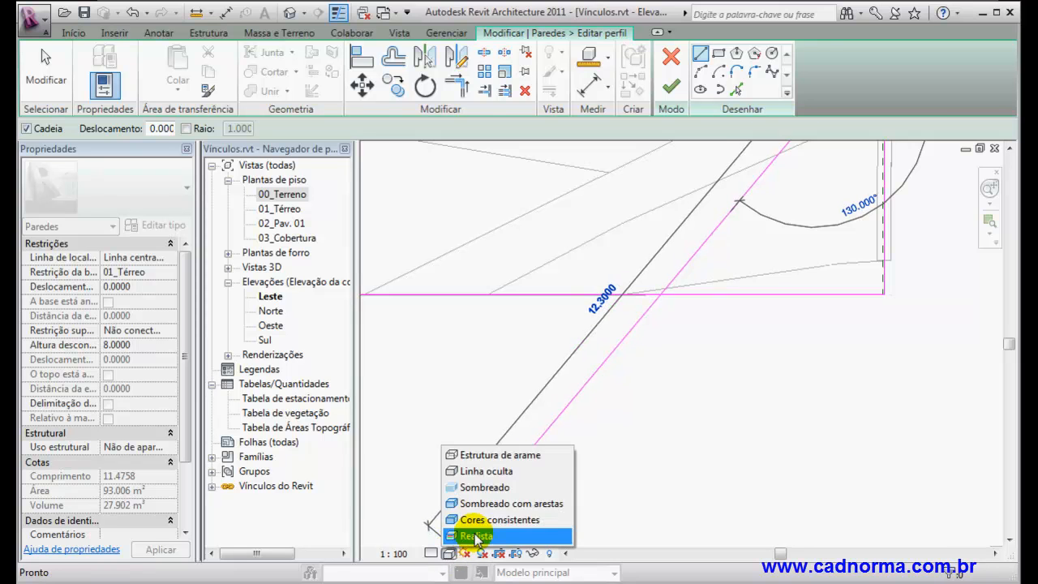
click(483, 504)
scroll(601, 283, down, 2)
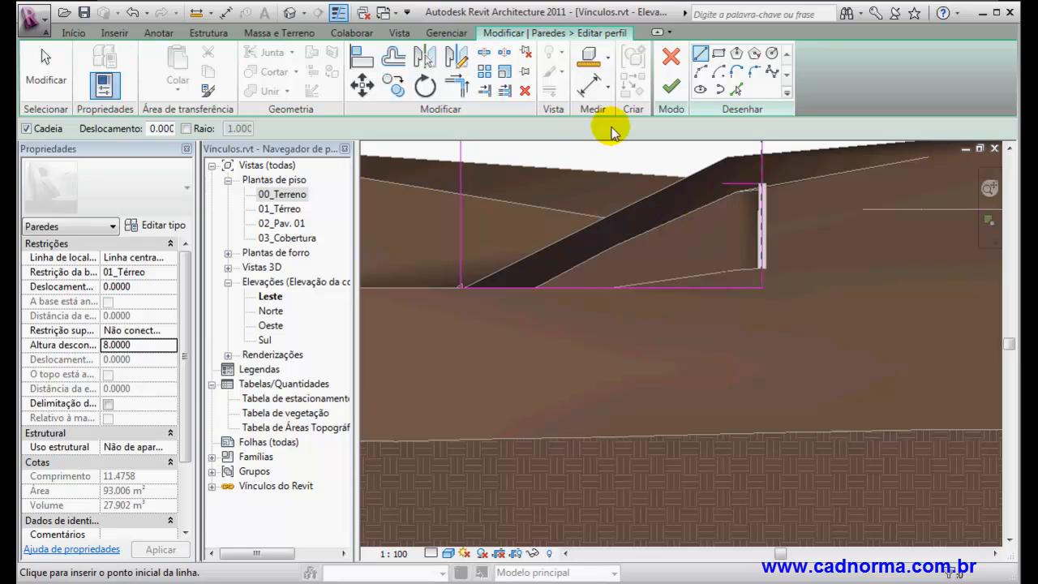
click(722, 184)
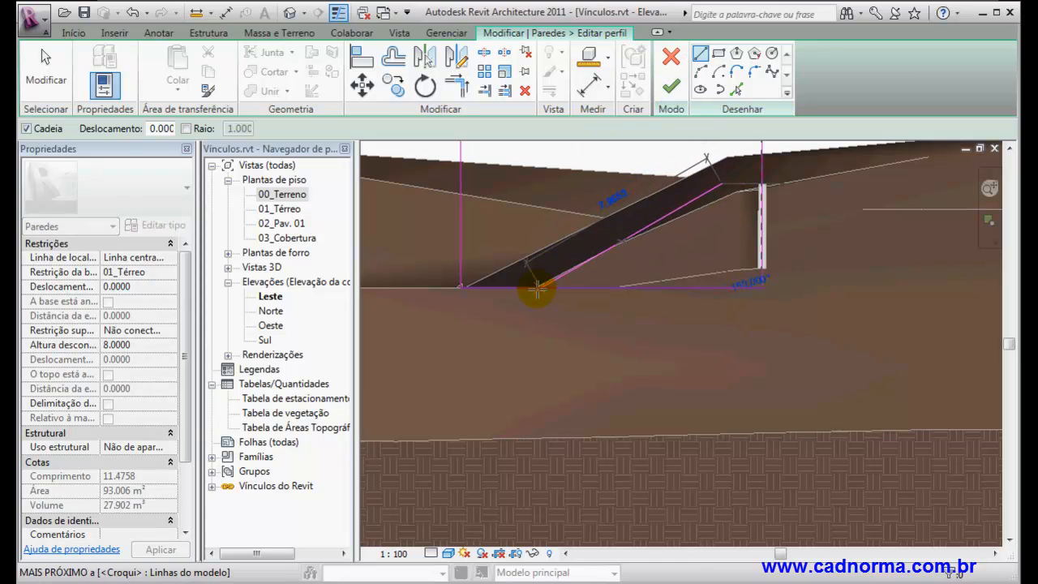
click(533, 288)
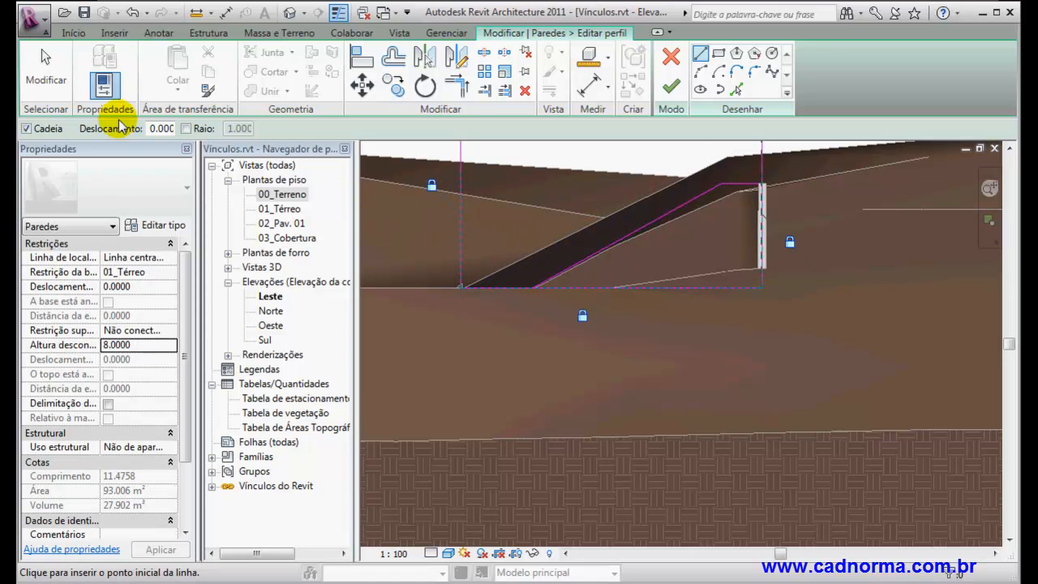
Delete the original top line and the south vertical edge of the west wall's profile
click(46, 66)
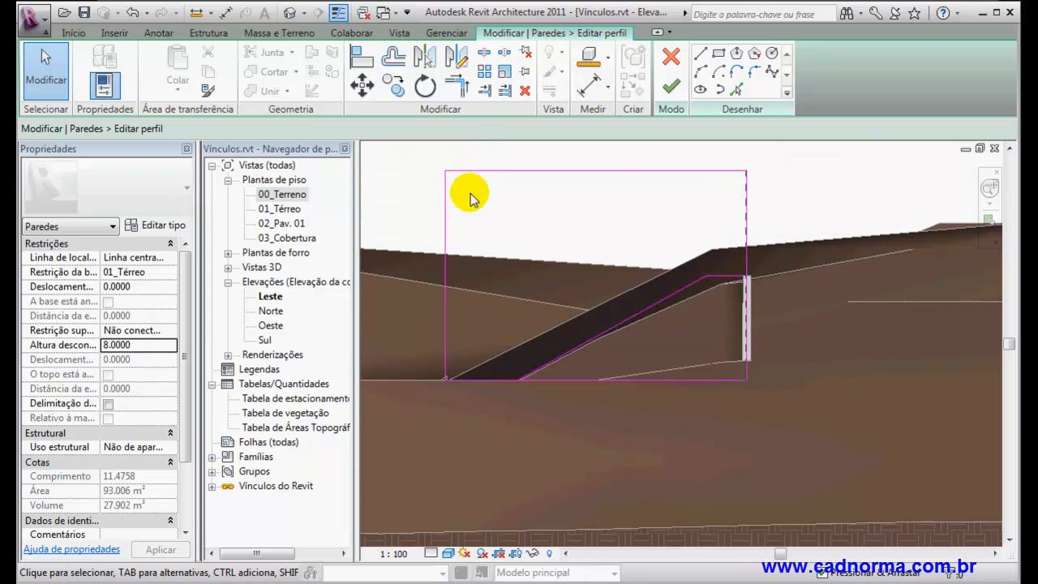
click(460, 170)
drag(459, 190, 426, 160)
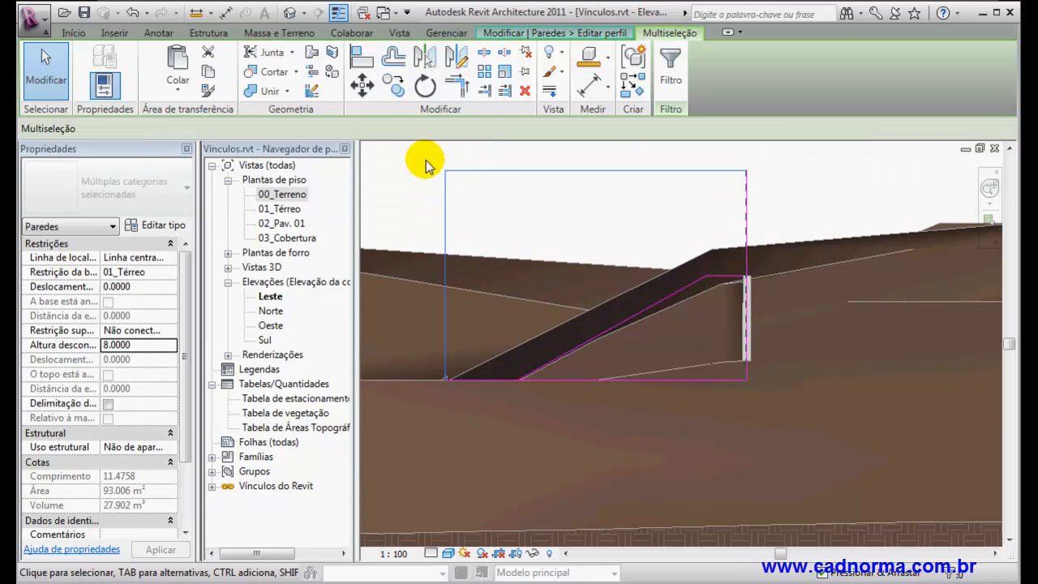
key(Delete)
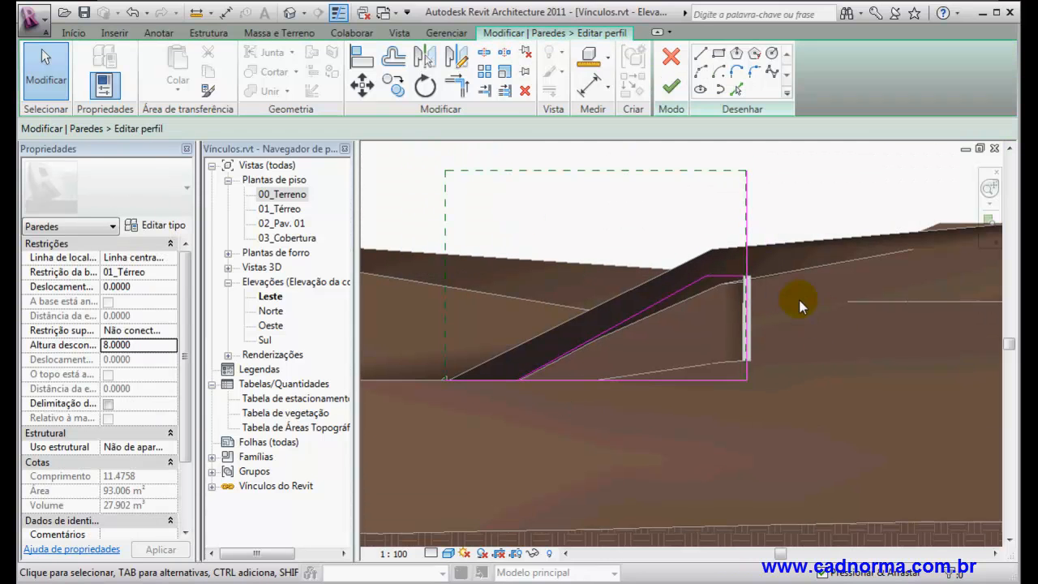
Trim the horizontal line to the north vertical edge and the base to the sloped line, and finish the west wall's profile
click(455, 86)
scroll(747, 290, up, 3)
click(748, 291)
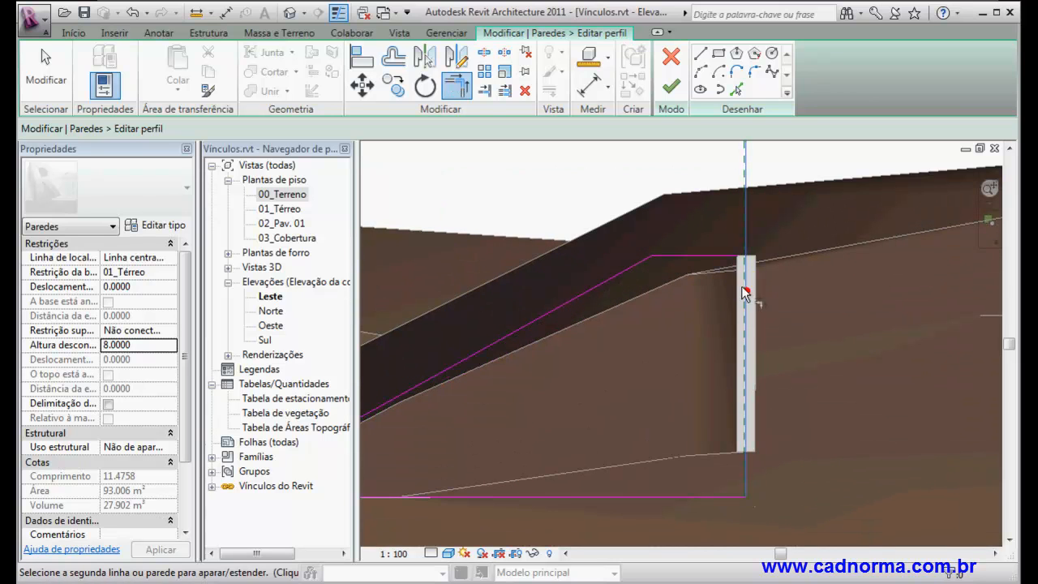
click(701, 255)
scroll(630, 344, down, 2)
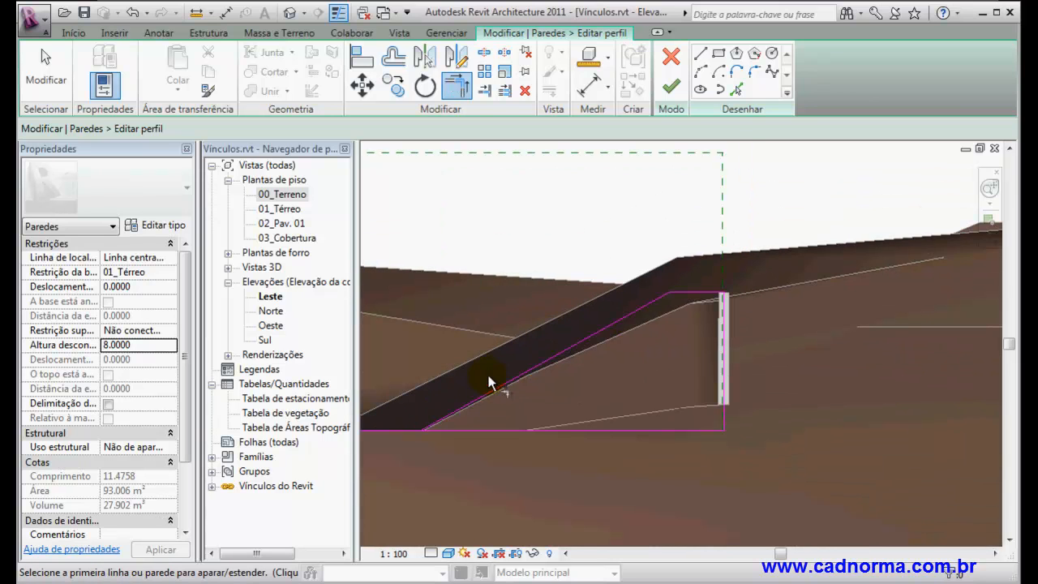
click(491, 430)
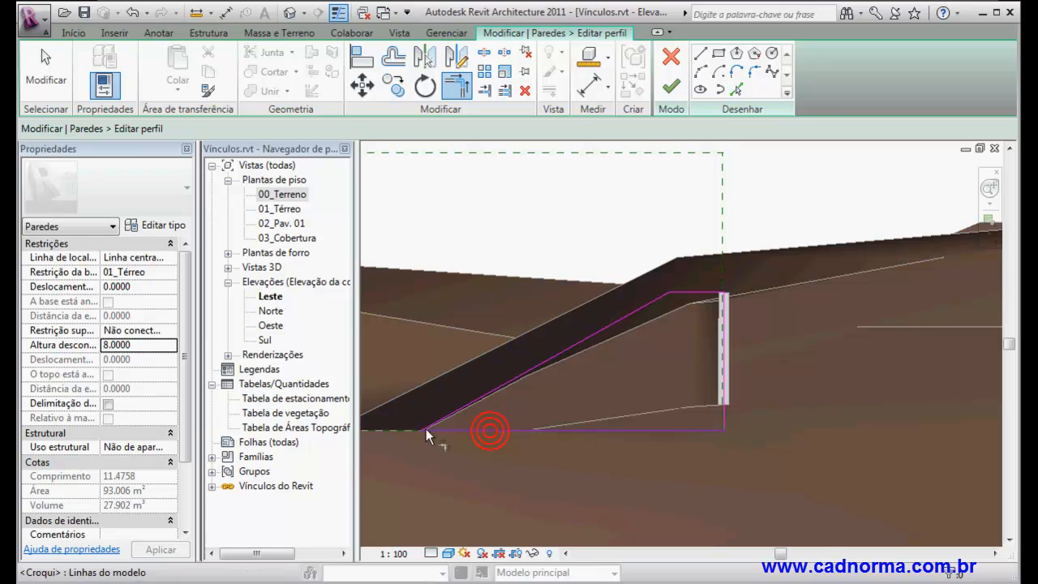
click(672, 91)
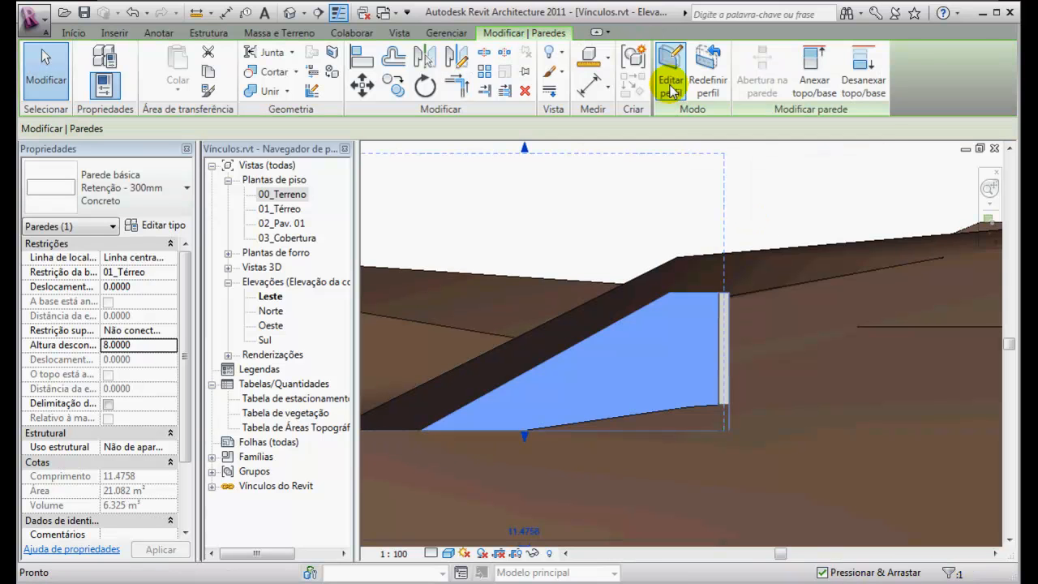
click(760, 172)
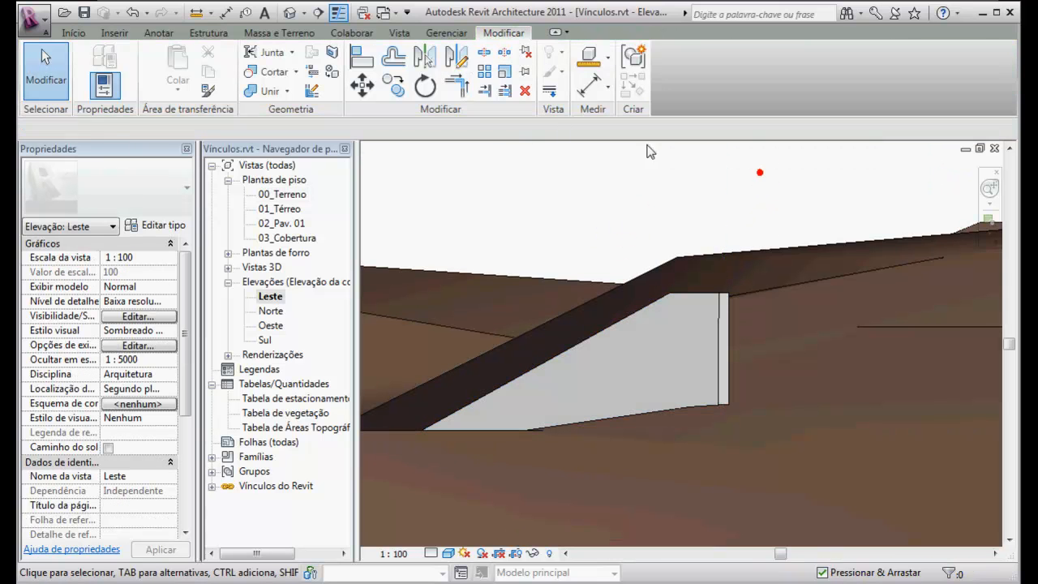
Examine both sloped retaining walls around the pad in the 3D view
click(294, 13)
shift+middle_drag(699, 243, 592, 242)
scroll(592, 243, up, 3)
scroll(594, 276, down, 2)
scroll(593, 277, down, 1)
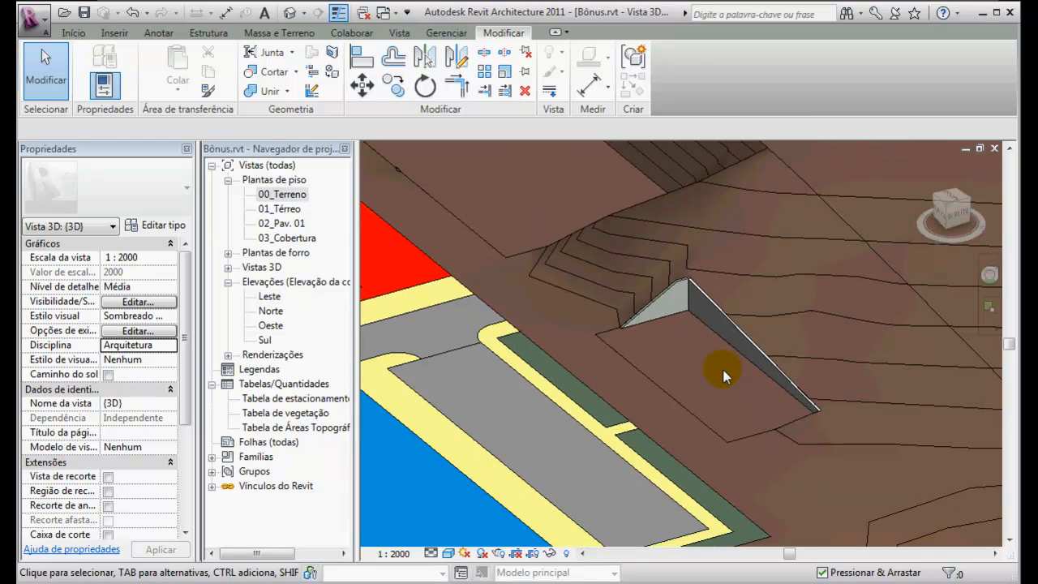
Open the 00_Terreno floor plan and hide the whole reference planes category in it
double_click(281, 197)
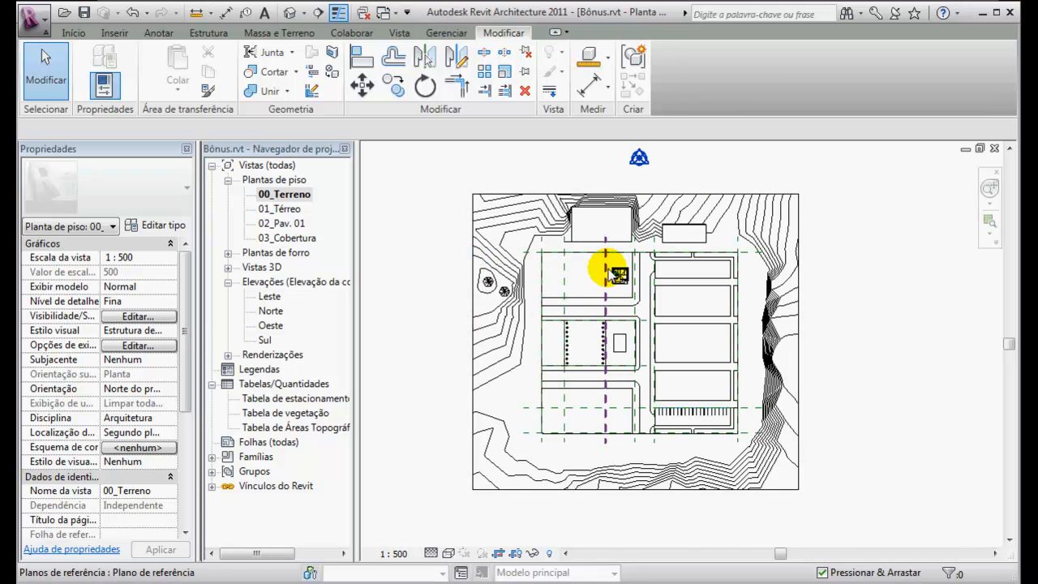
scroll(608, 271, up, 2)
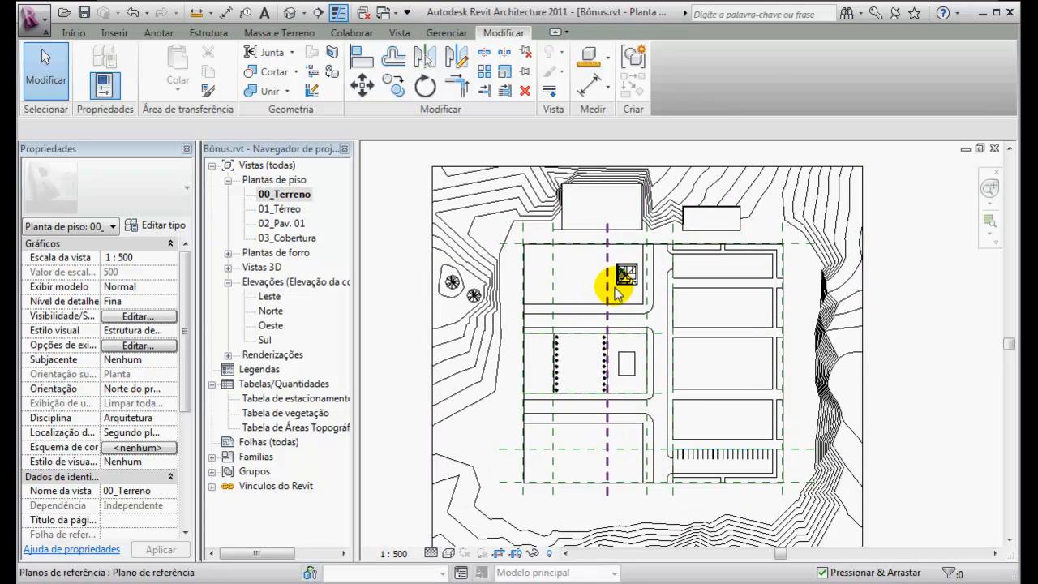
scroll(547, 279, down, 2)
middle_drag(763, 248, 739, 167)
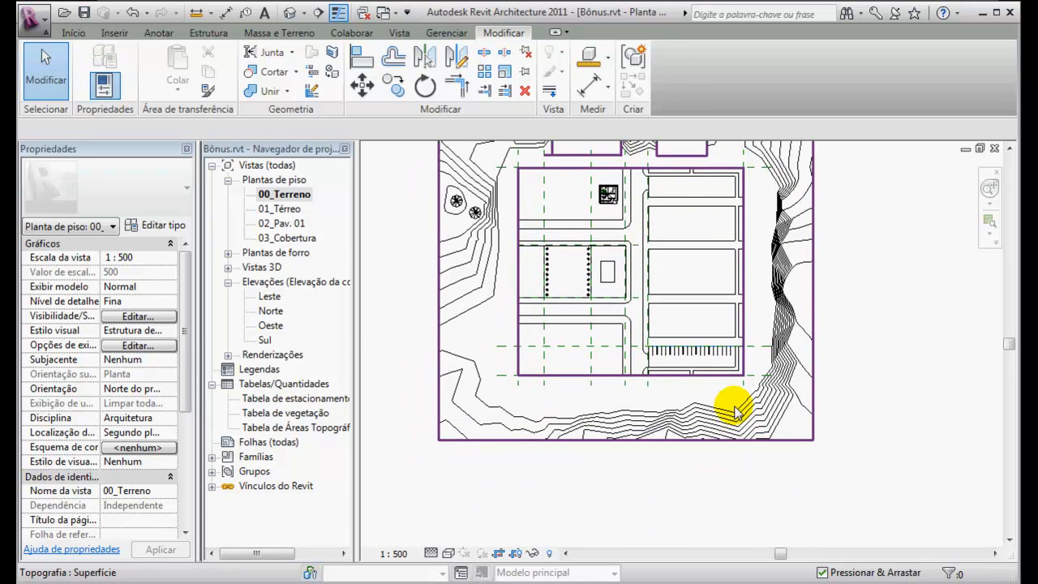
scroll(738, 406, up, 3)
scroll(814, 344, down, 5)
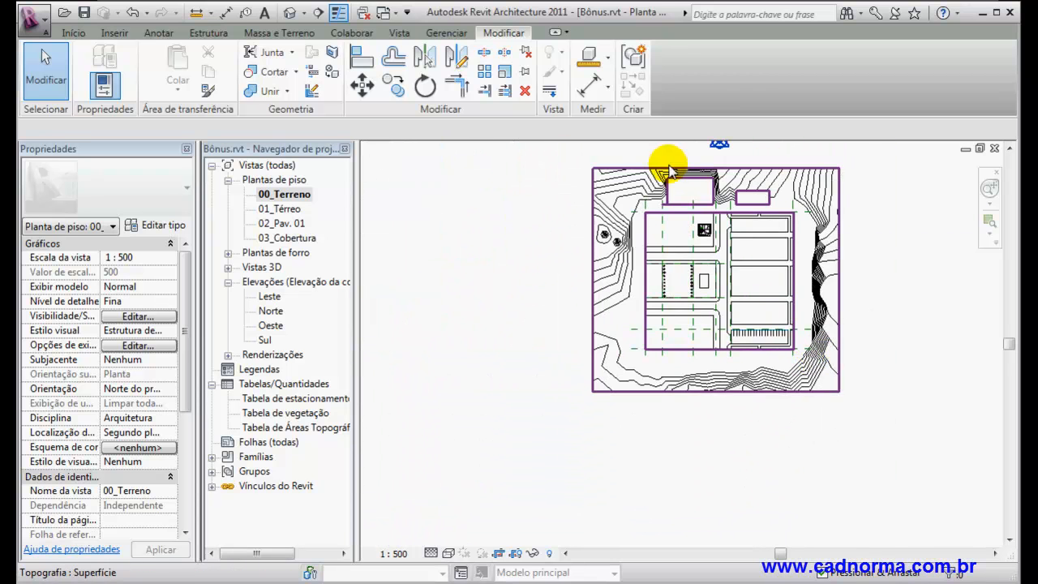
middle_drag(692, 274, 598, 327)
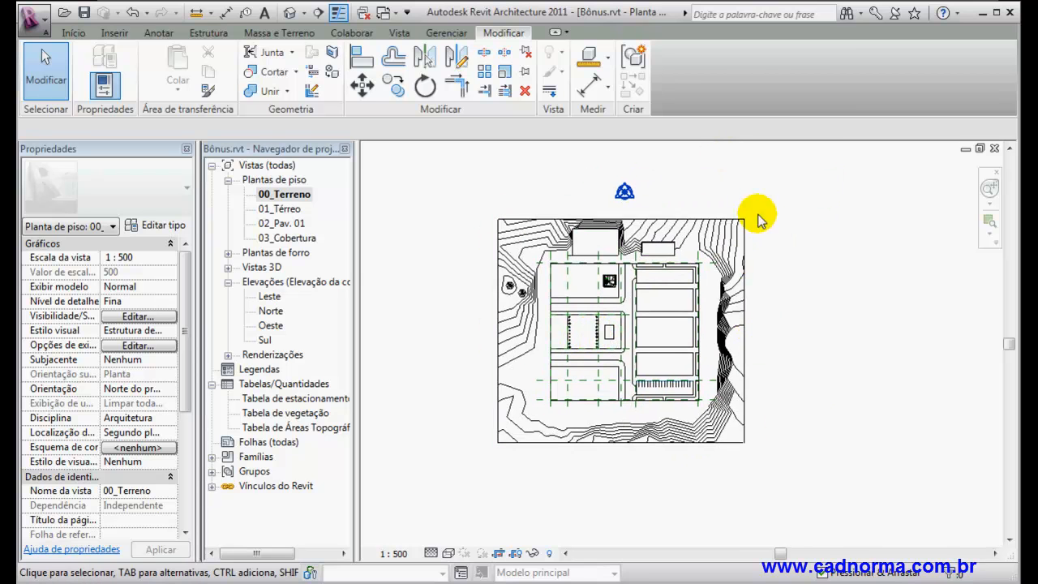
scroll(612, 406, up, 2)
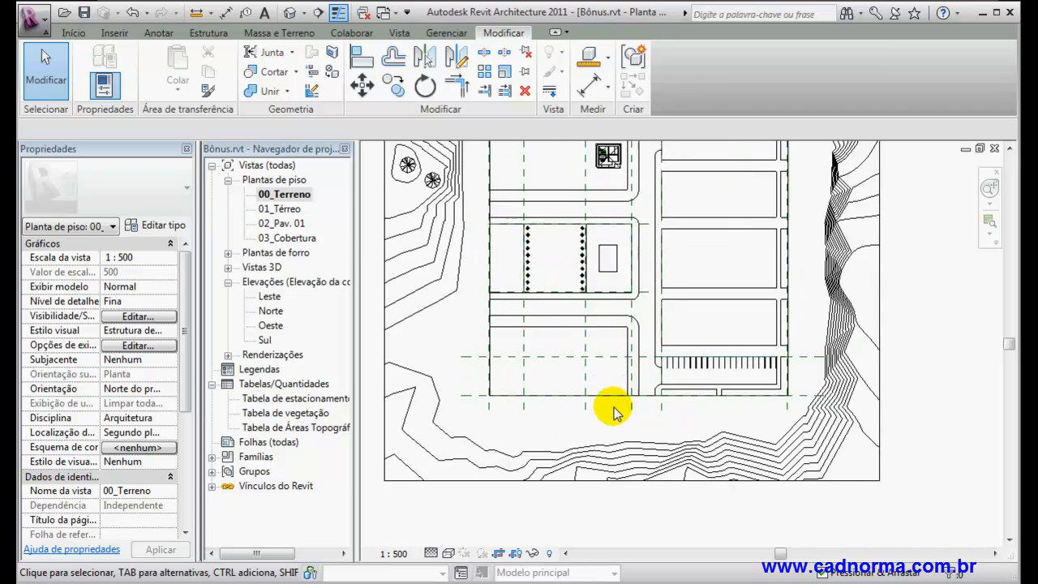
scroll(614, 414, up, 1)
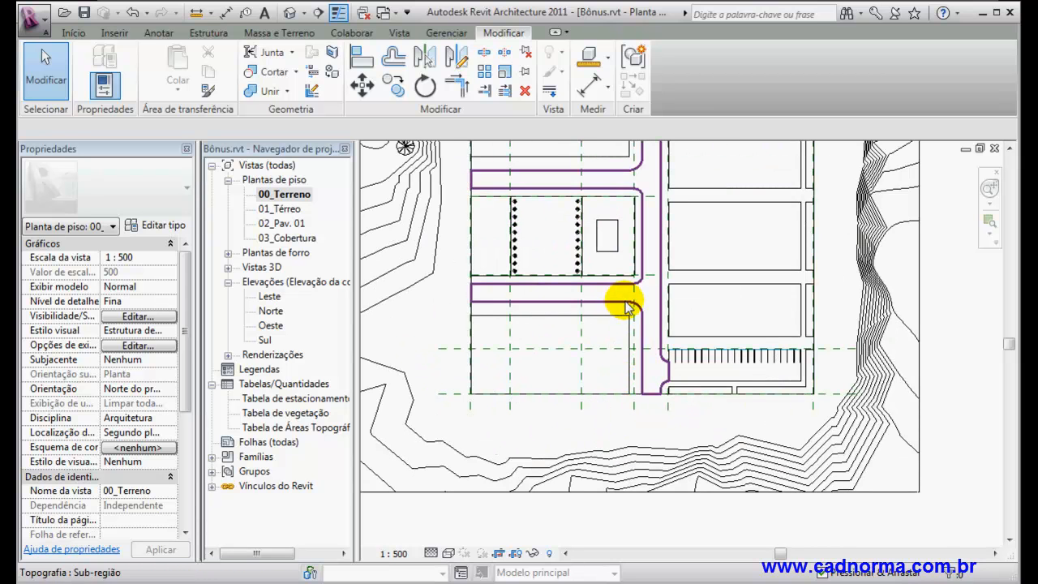
click(510, 412)
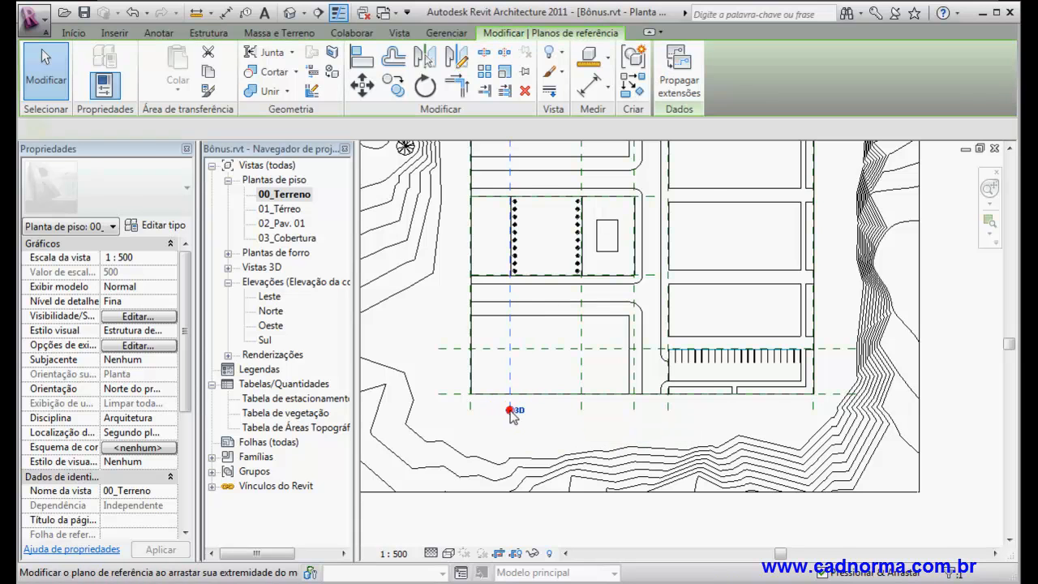
right_click(510, 411)
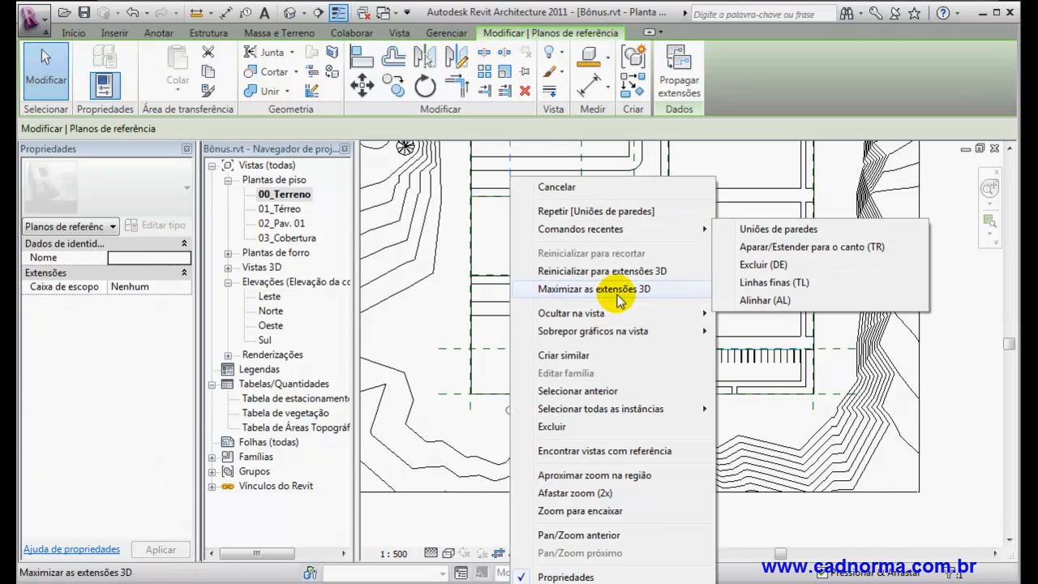
mouse_move(623, 315)
click(751, 331)
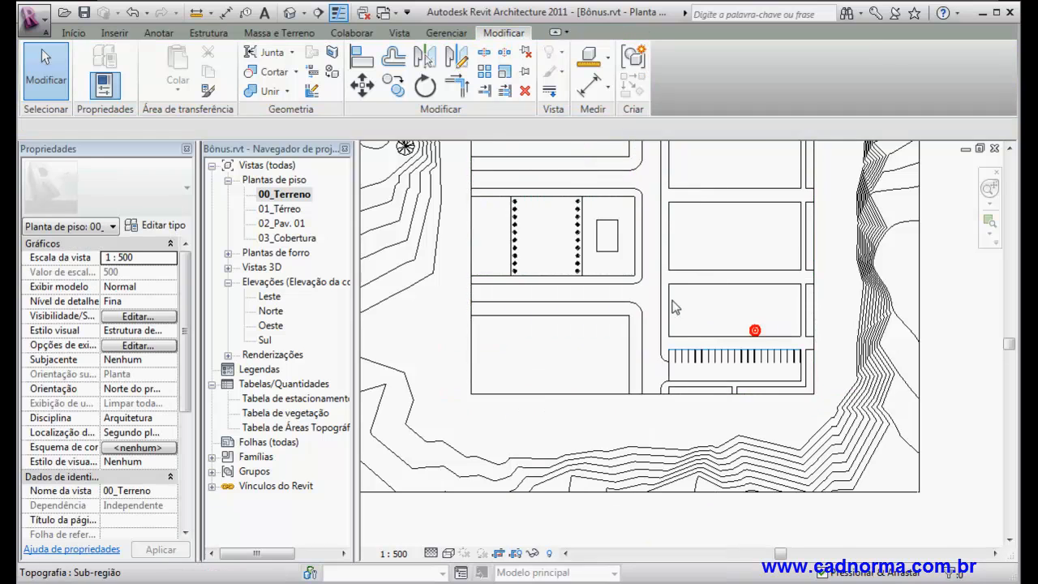
Create a new drawing sheet with the A1 métrico title block
scroll(602, 322, down, 3)
middle_drag(641, 294, 619, 359)
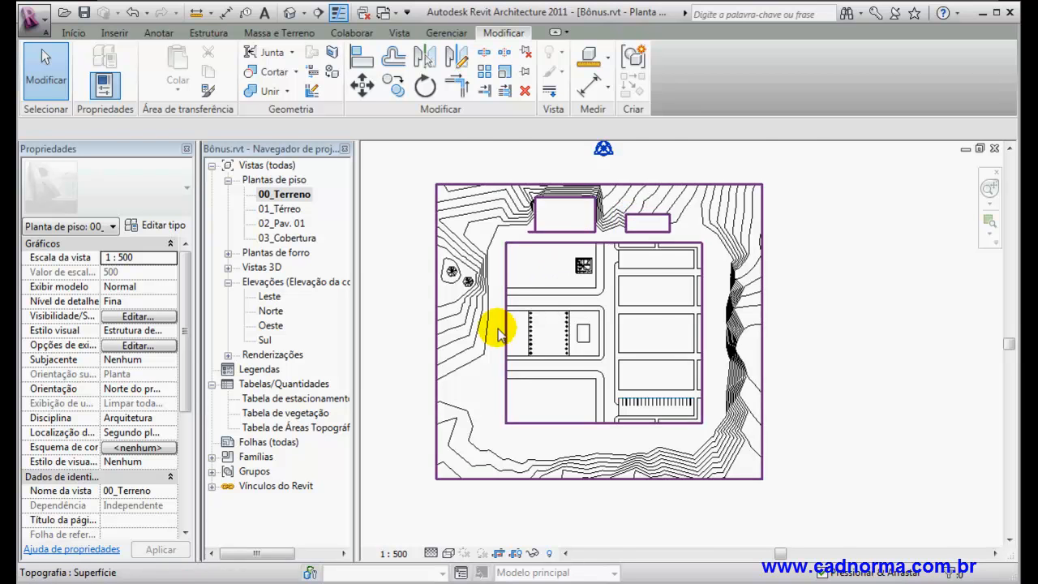
scroll(494, 325, up, 3)
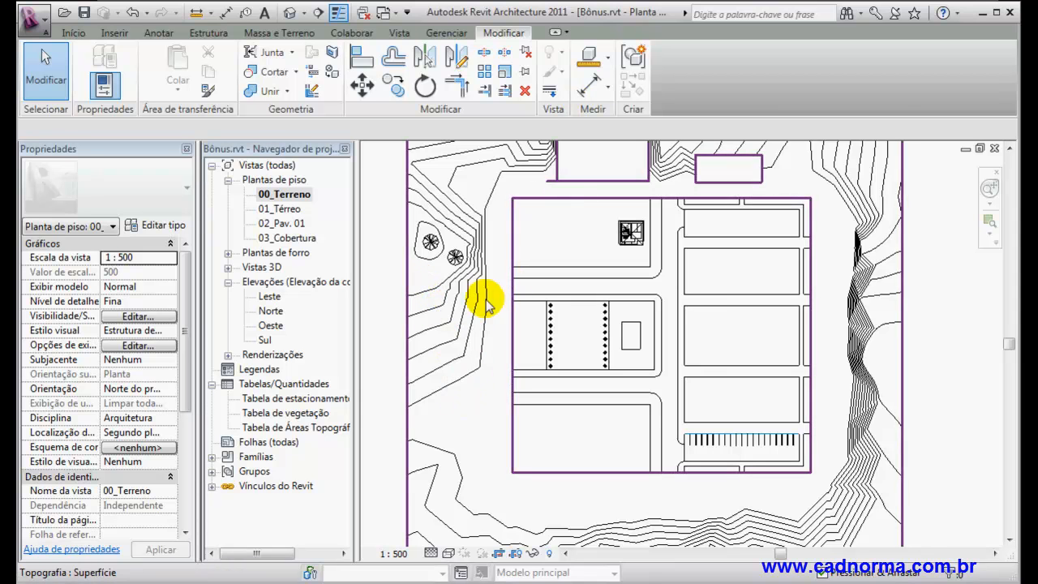
scroll(496, 290, down, 1)
scroll(497, 289, down, 2)
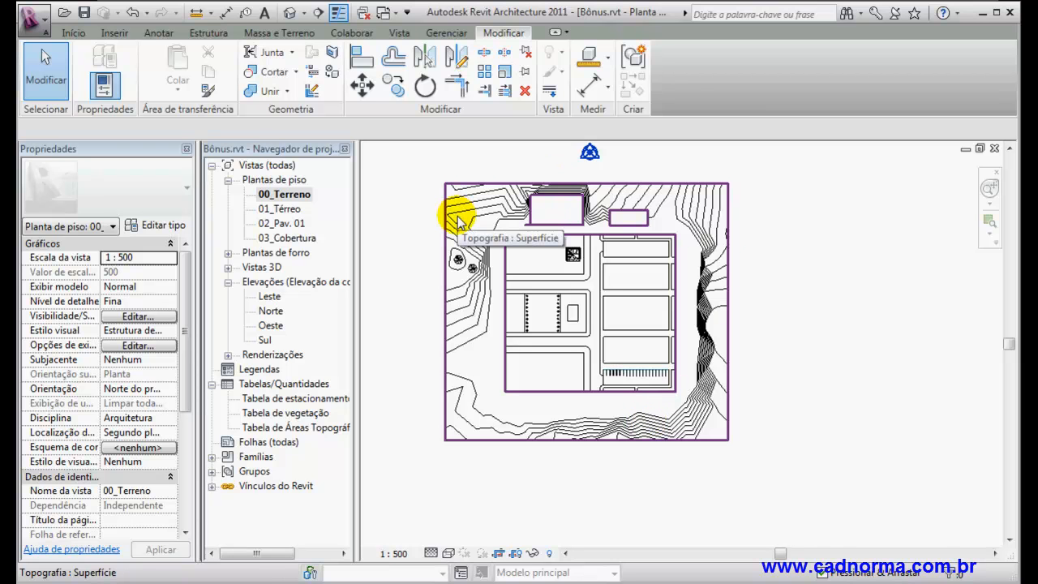
right_click(269, 442)
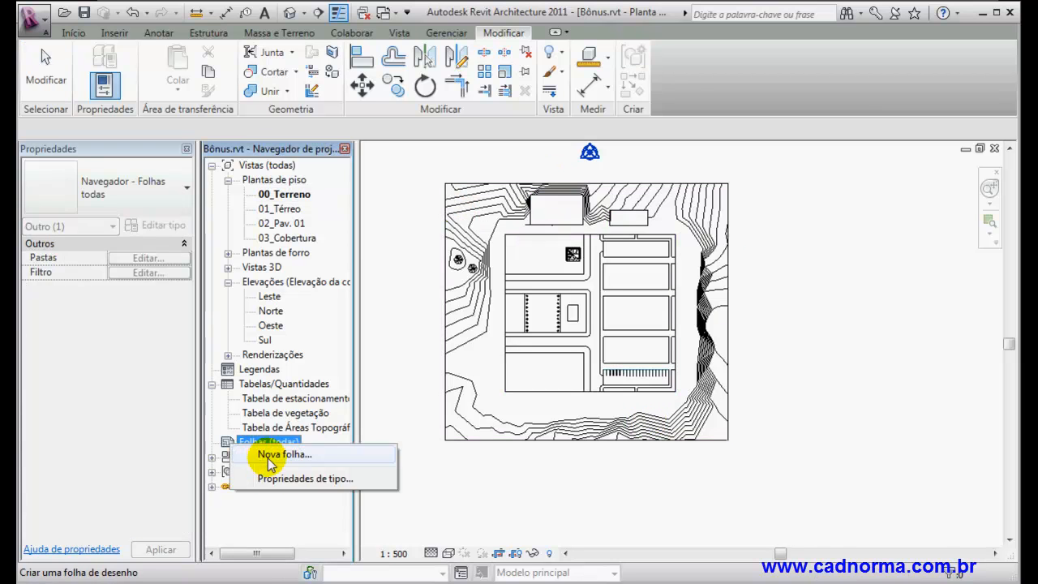
click(268, 456)
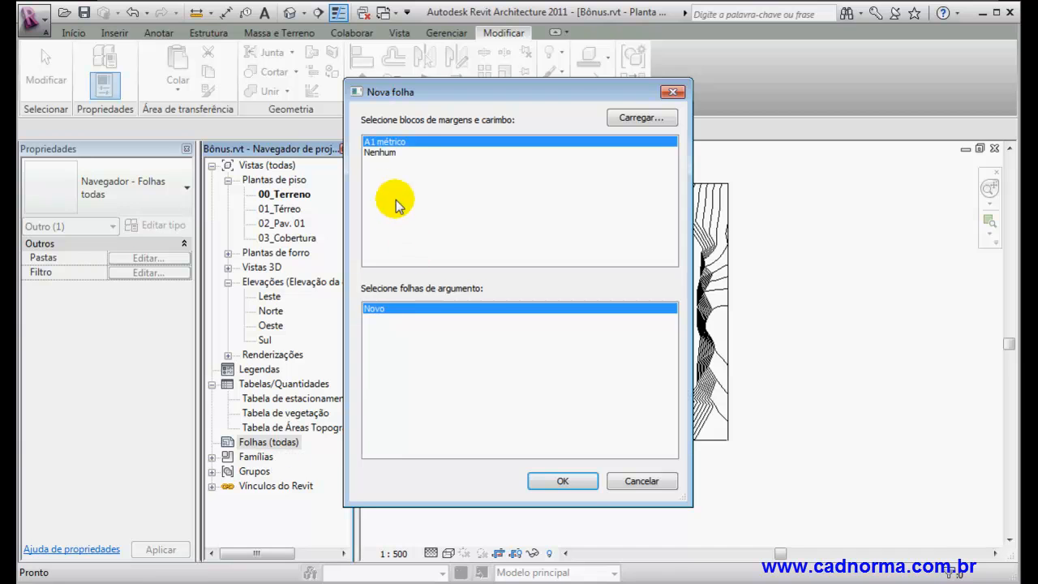
click(560, 482)
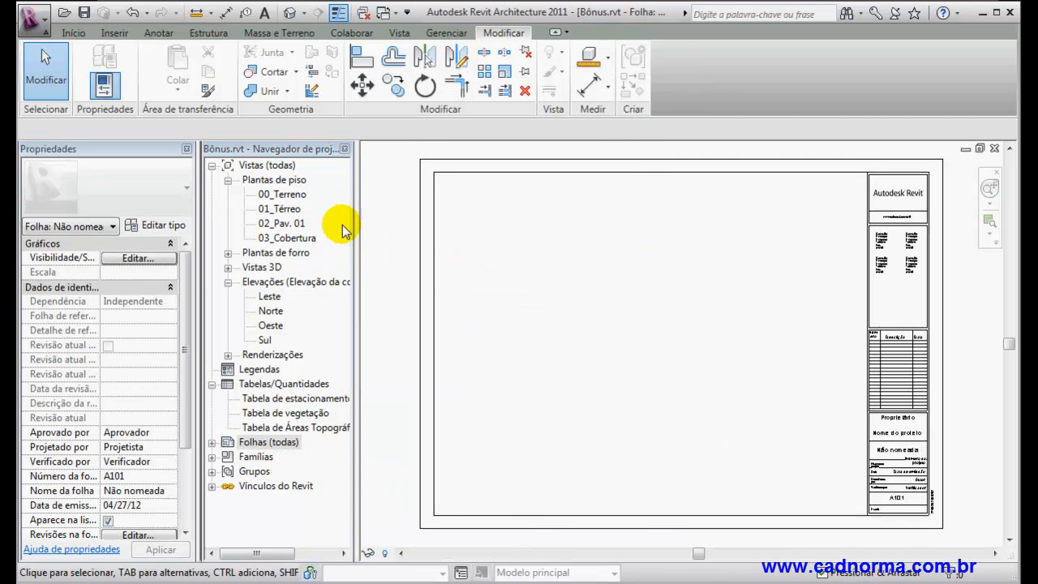
Place the 00_Terreno floor plan on the new sheet and position it inside the drawing frame
drag(284, 194, 548, 289)
click(603, 293)
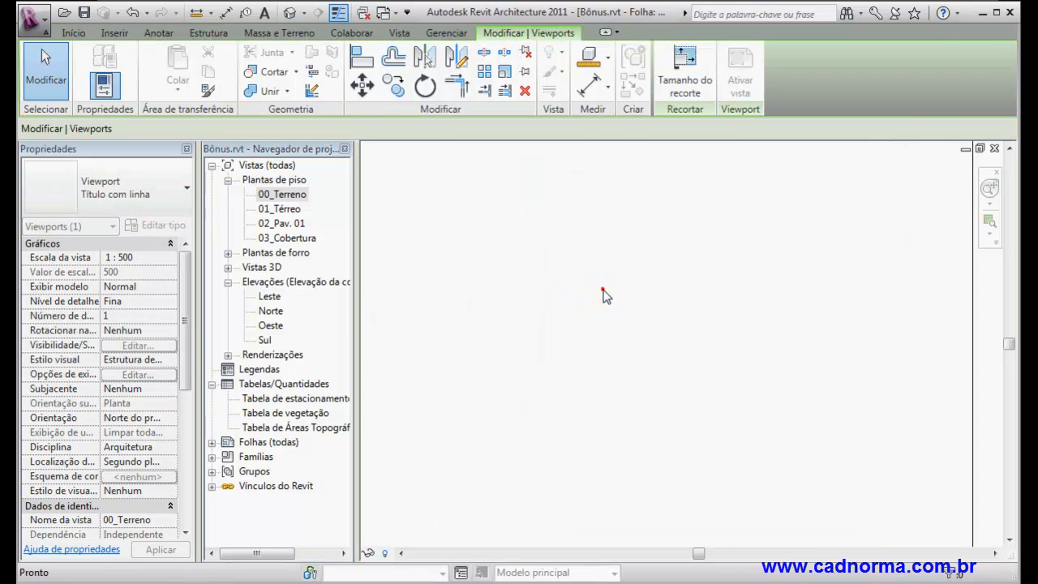
drag(590, 267, 608, 348)
drag(608, 252, 623, 346)
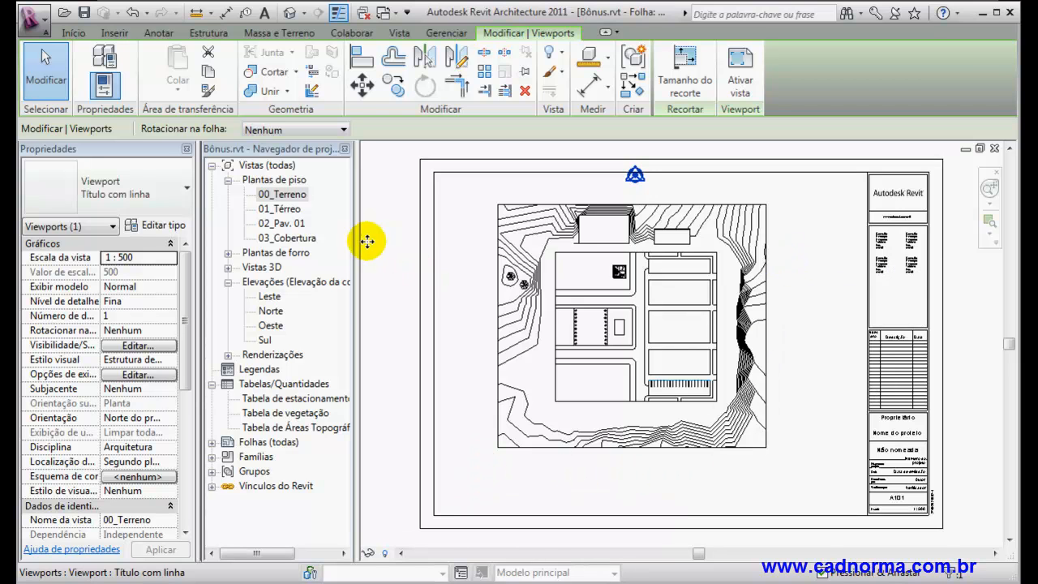
Return to the 00_Terreno floor plan and duplicate that view
double_click(284, 195)
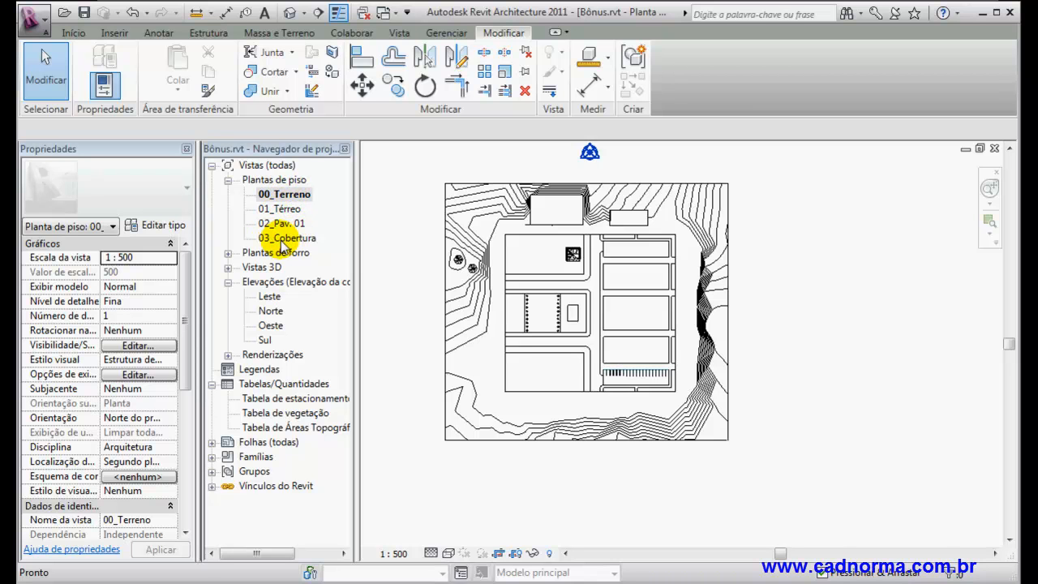
click(285, 197)
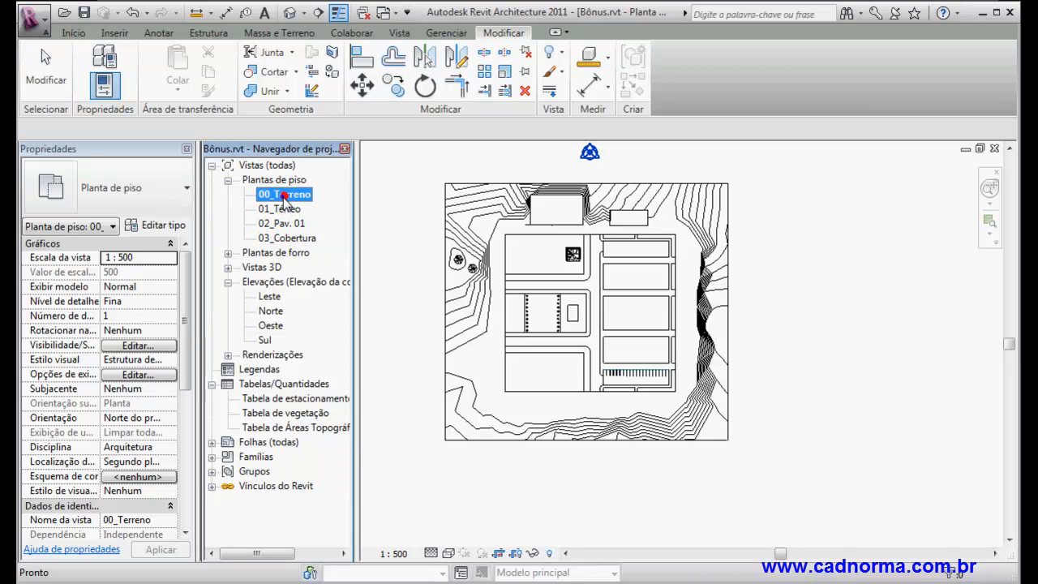
right_click(282, 197)
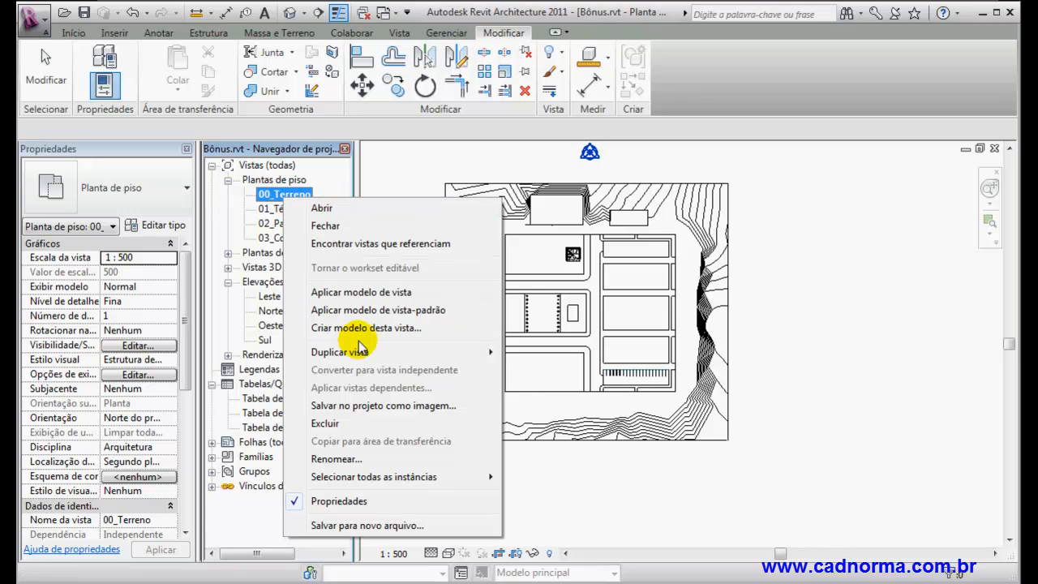
mouse_move(370, 352)
click(541, 352)
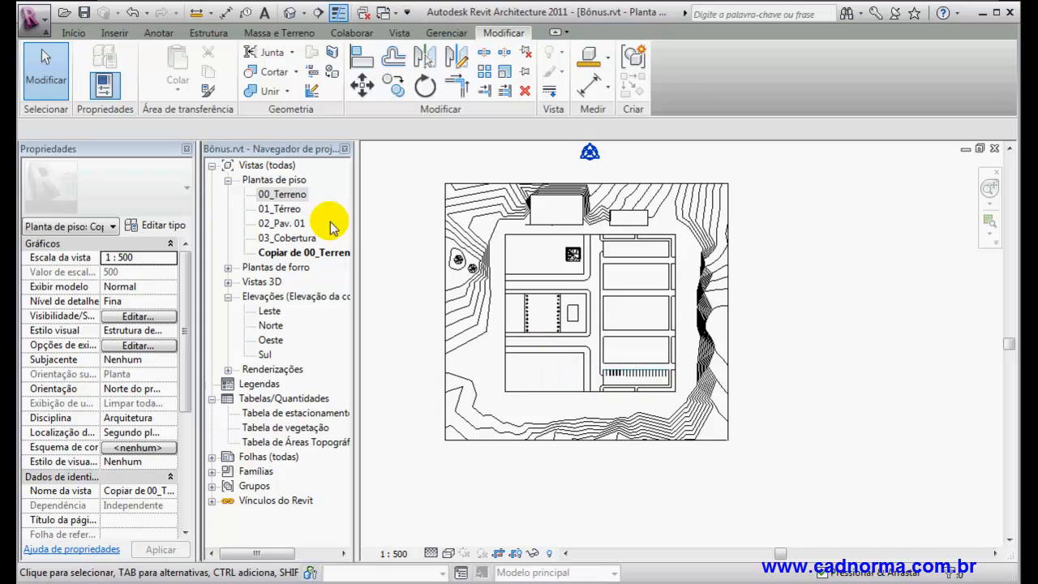
Rename the duplicated floor plan view as Implantação
click(308, 253)
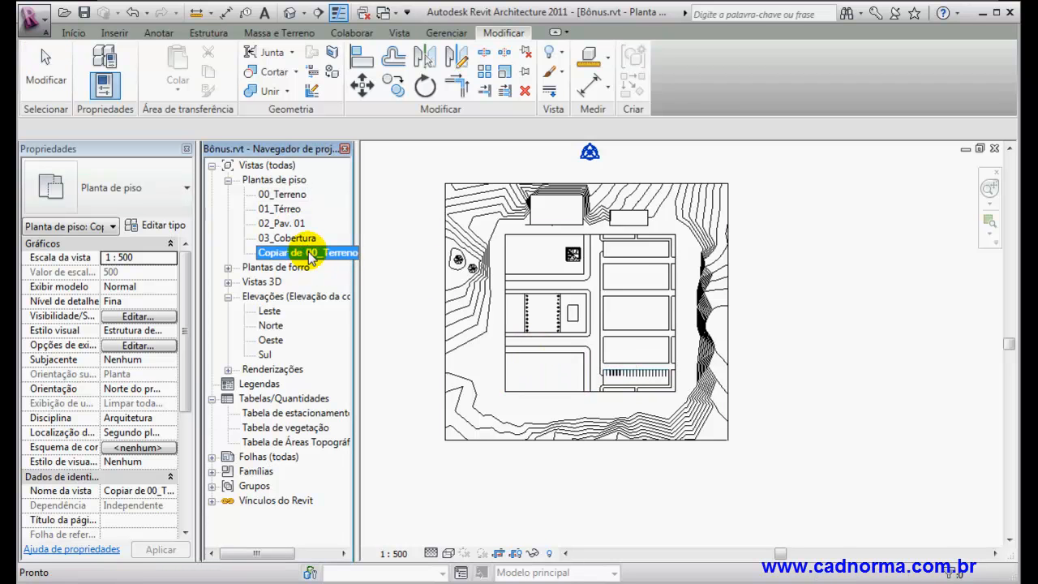
key(F2)
key(BackSpace)
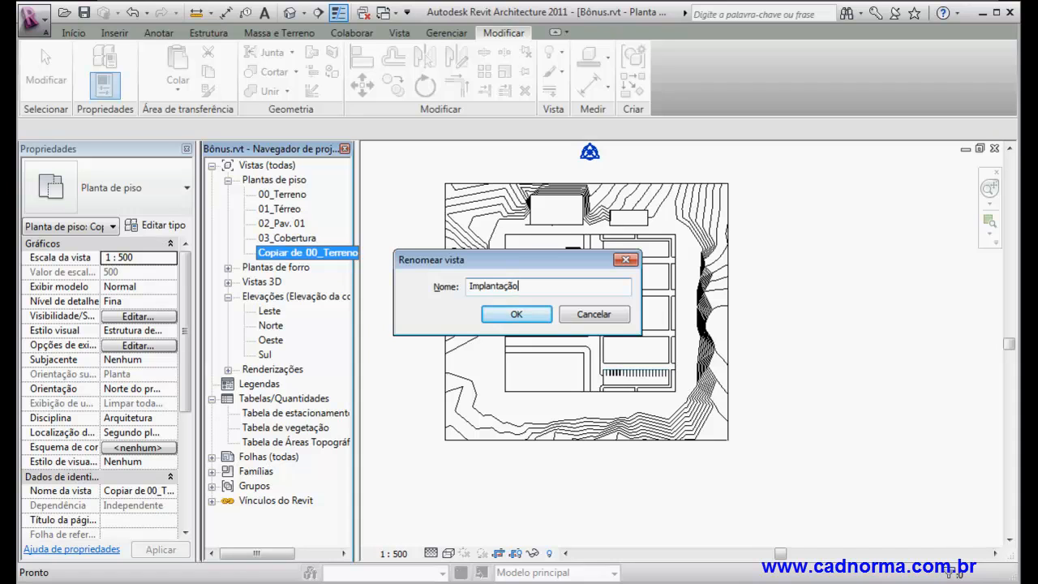
key(Return)
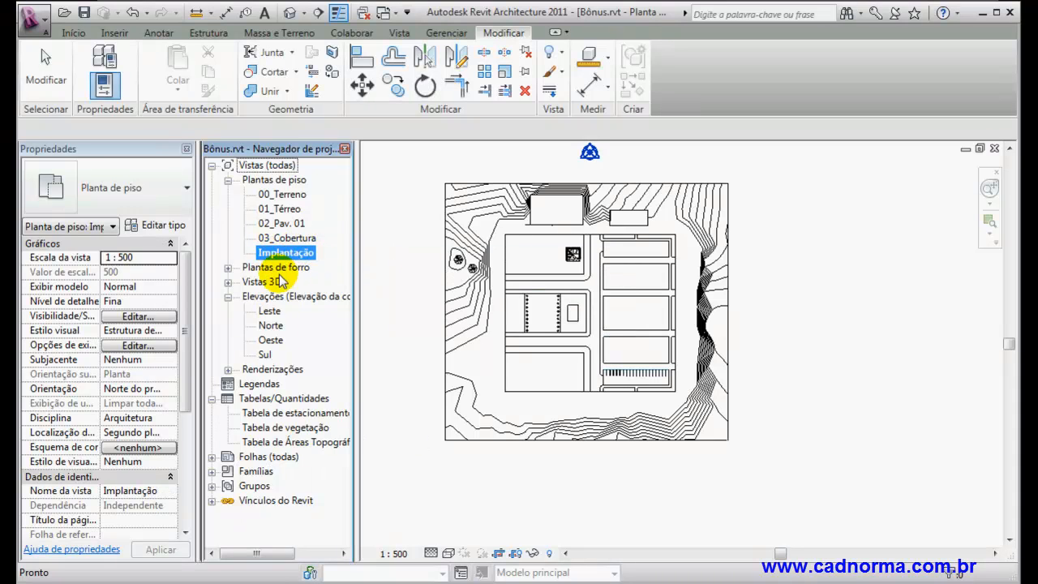
Compare the 00_Terreno and Implantação floor plans
click(278, 195)
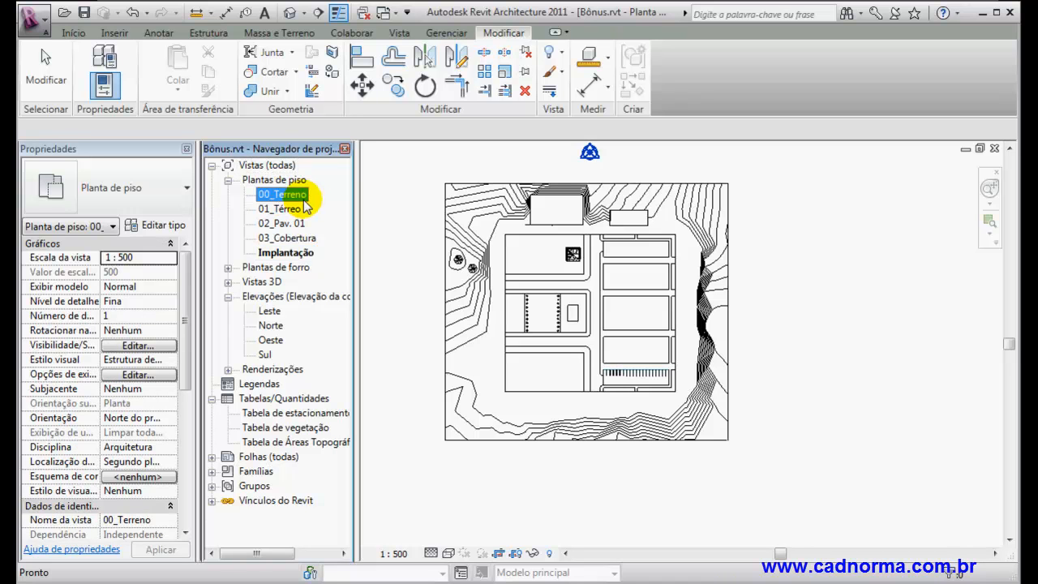
click(286, 254)
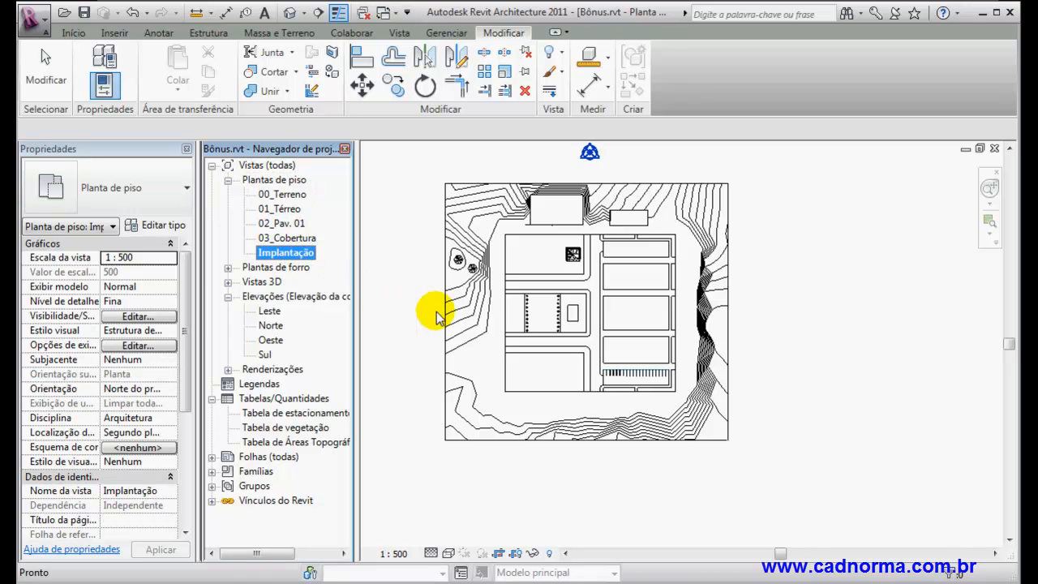
double_click(281, 195)
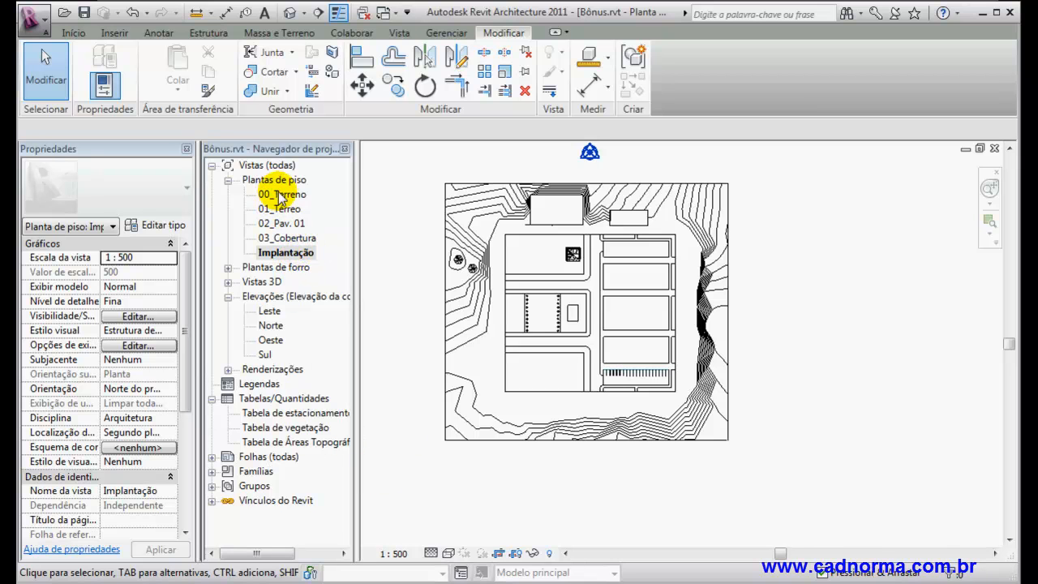
click(286, 258)
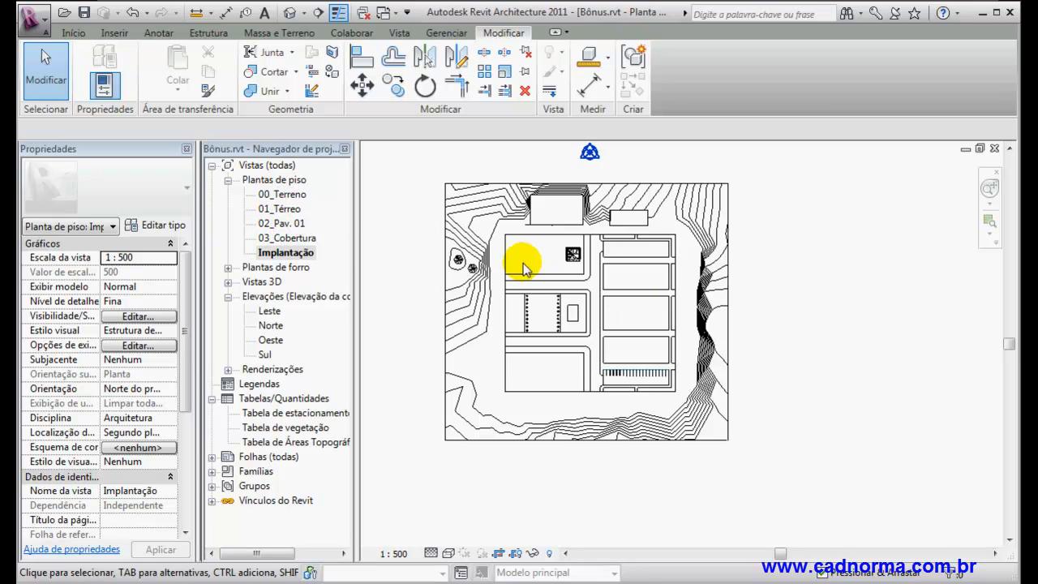
Return to the 00_Terreno floor plan and start labelling the contour lines near the site's southeast corner
double_click(276, 195)
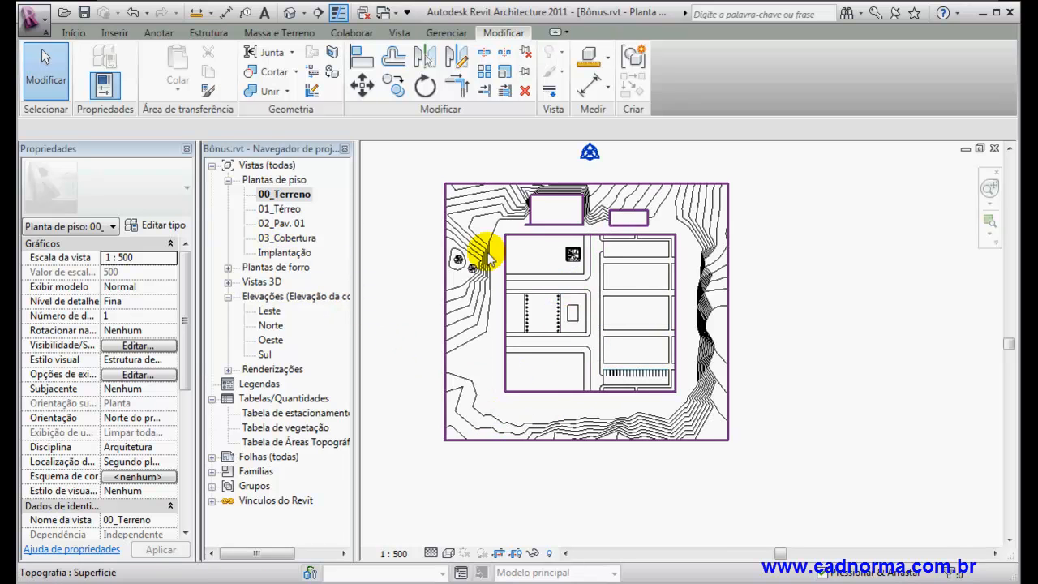
middle_drag(560, 238, 578, 293)
scroll(577, 288, up, 3)
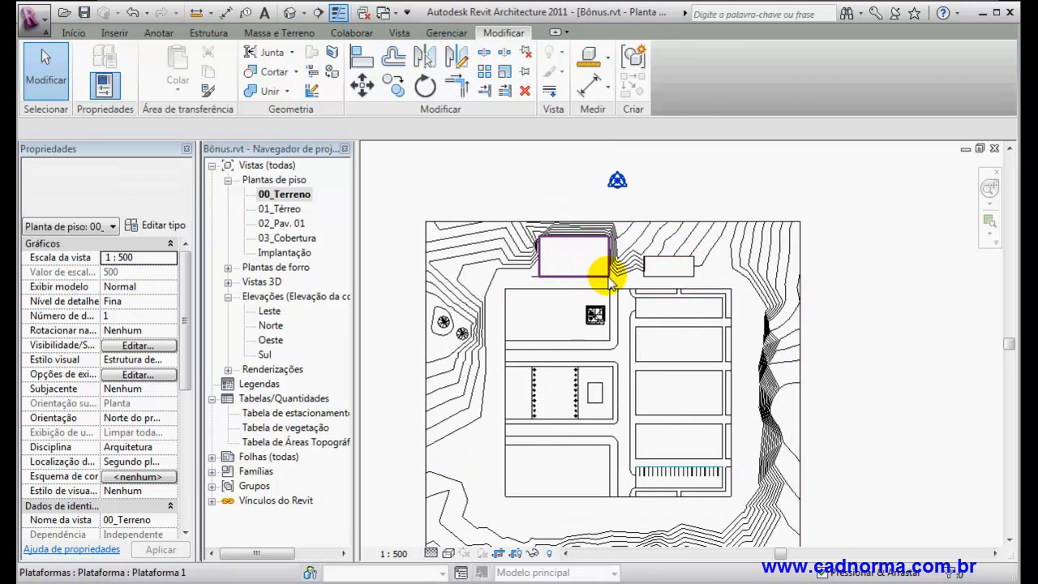
middle_drag(588, 368, 572, 262)
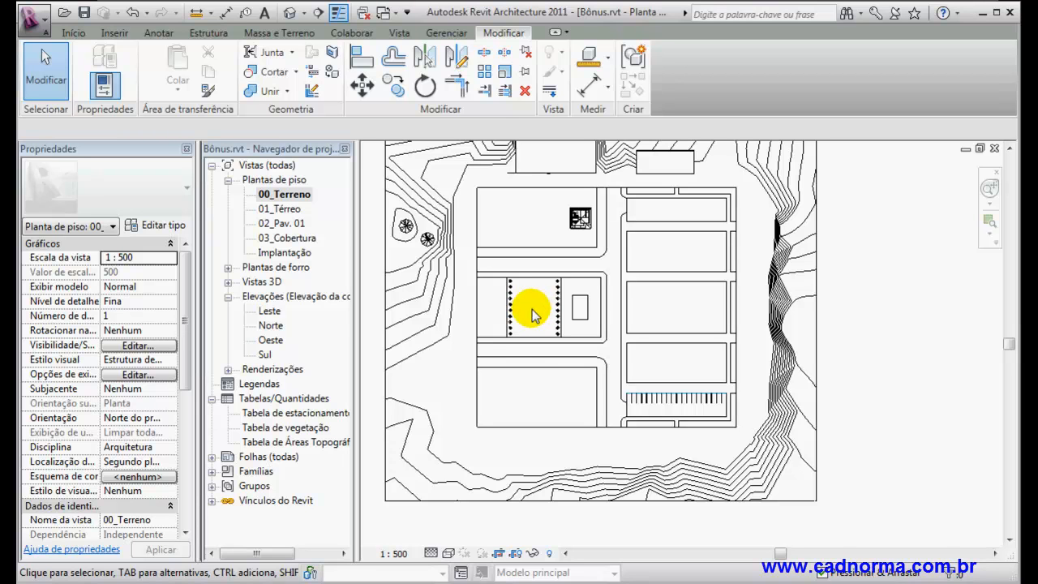
click(292, 31)
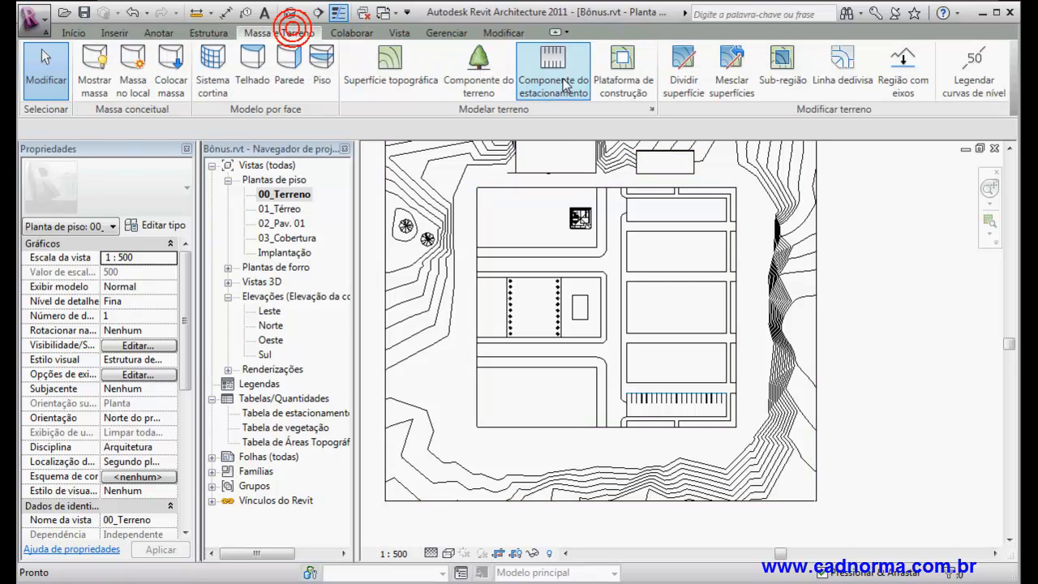
click(974, 82)
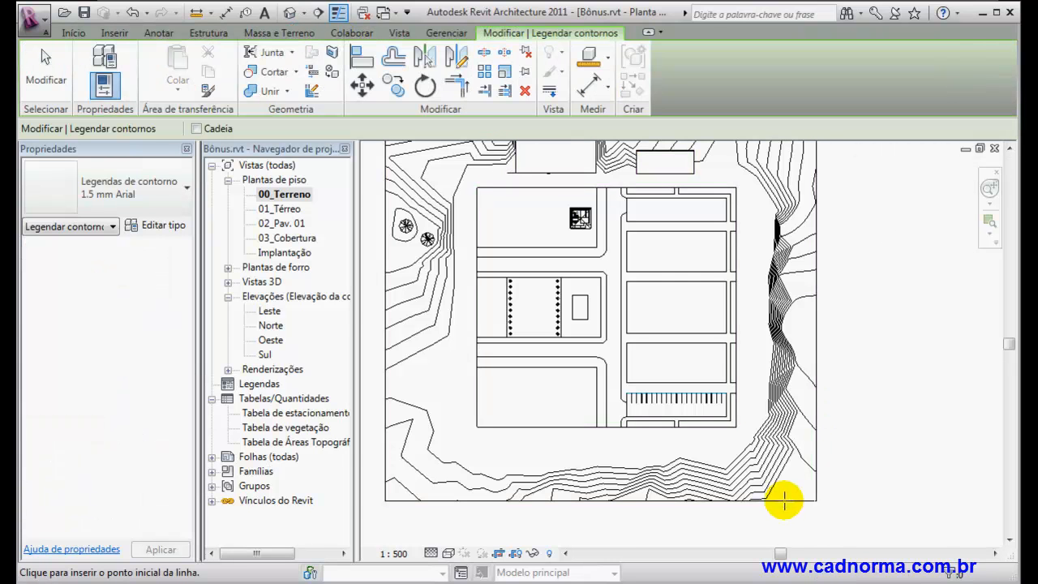
scroll(788, 482, up, 3)
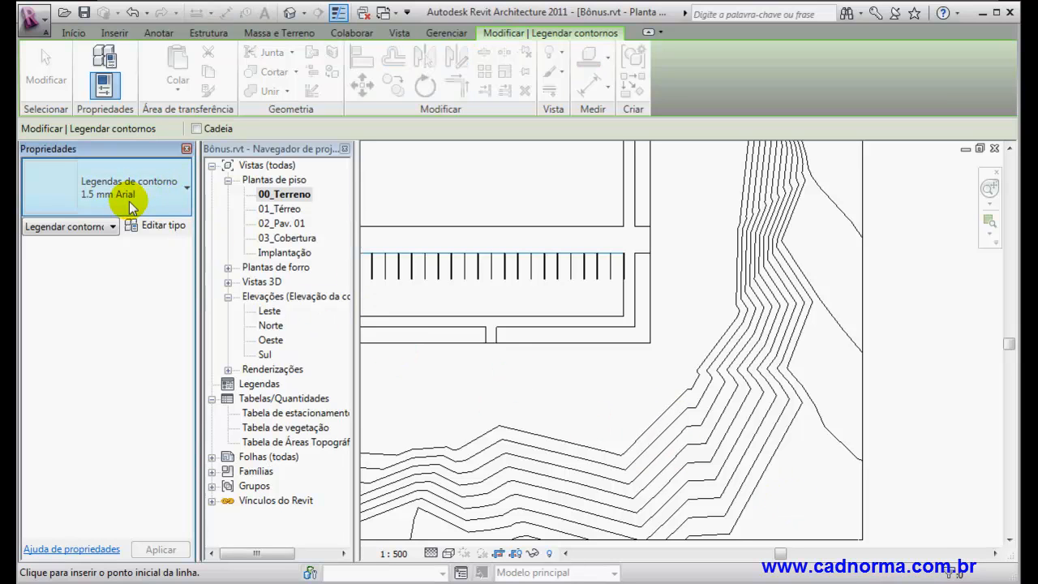
Review the colour, text and unit format settings of the 1.5 mm Arial contour label type without changing them
click(147, 225)
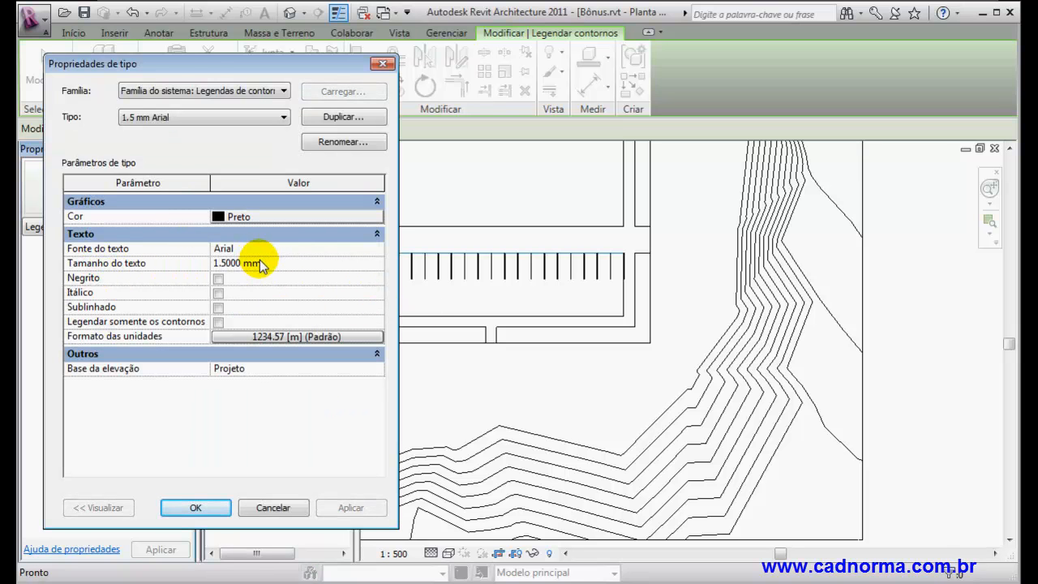
click(288, 217)
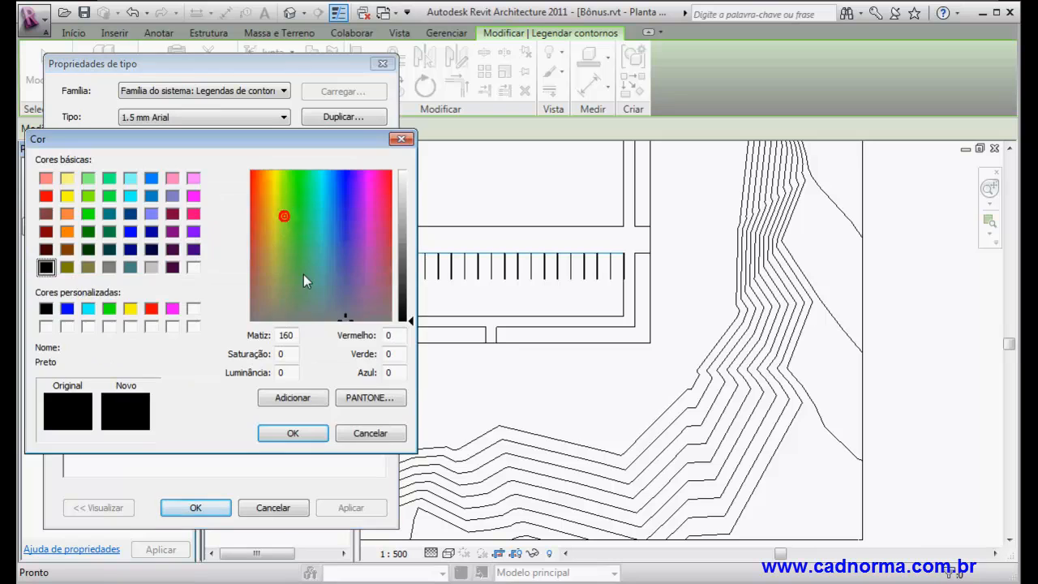
click(369, 431)
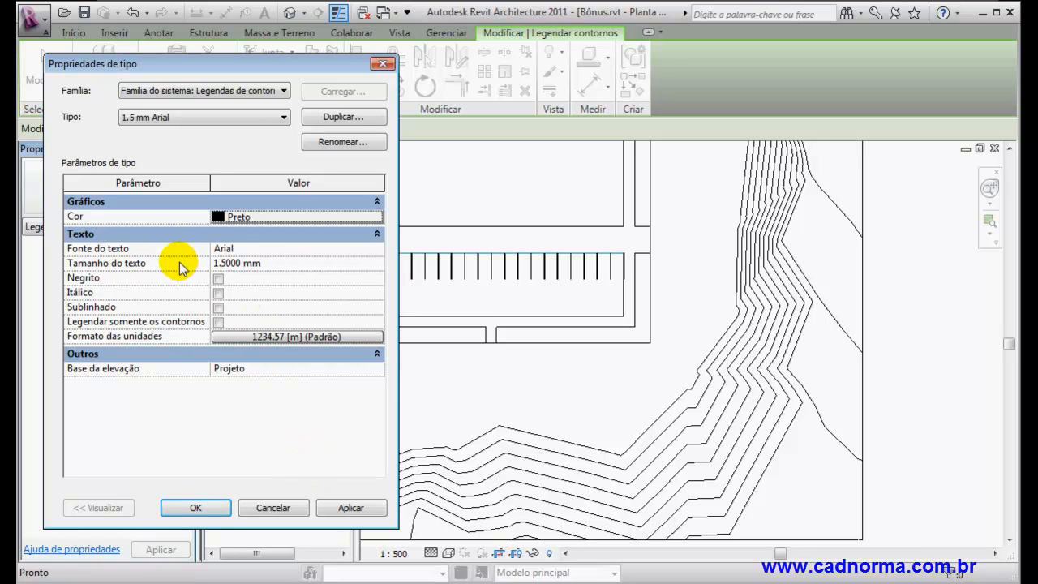
click(351, 507)
click(268, 507)
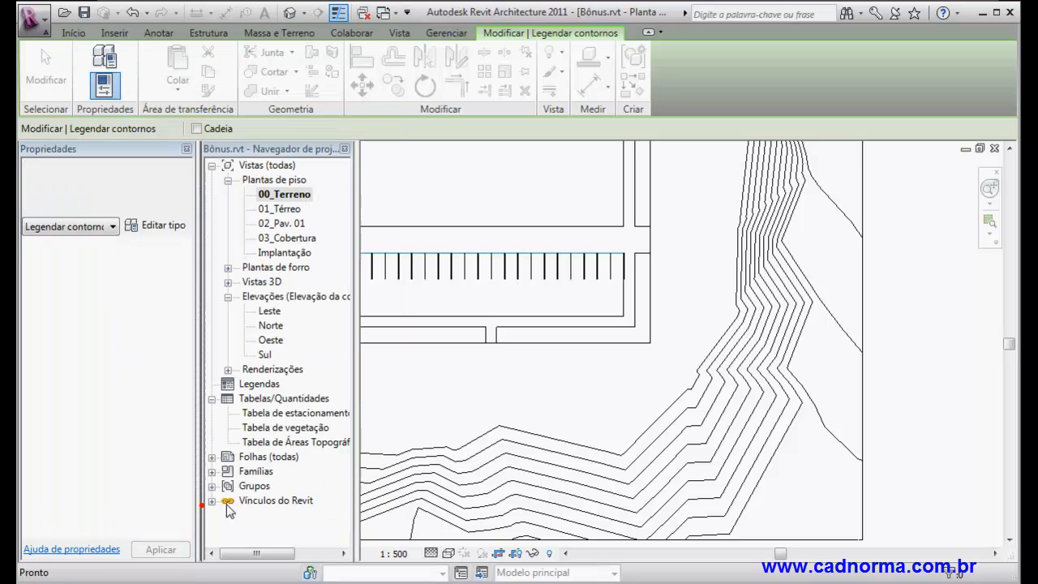
Label the contour lines on the southeast slope with a diagonal label line crossing them, and finish the command
click(795, 473)
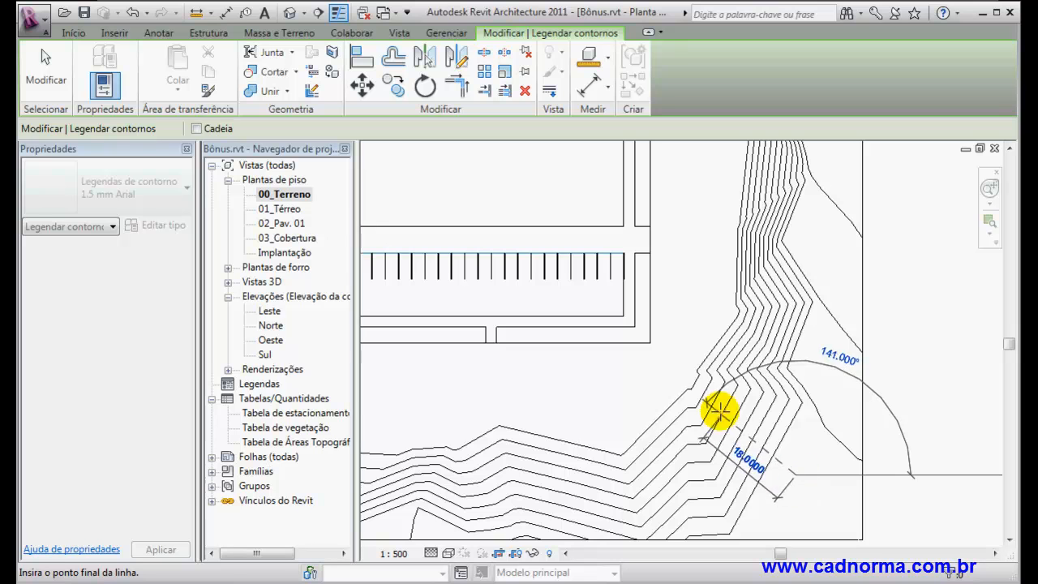
click(675, 369)
scroll(707, 422, up, 4)
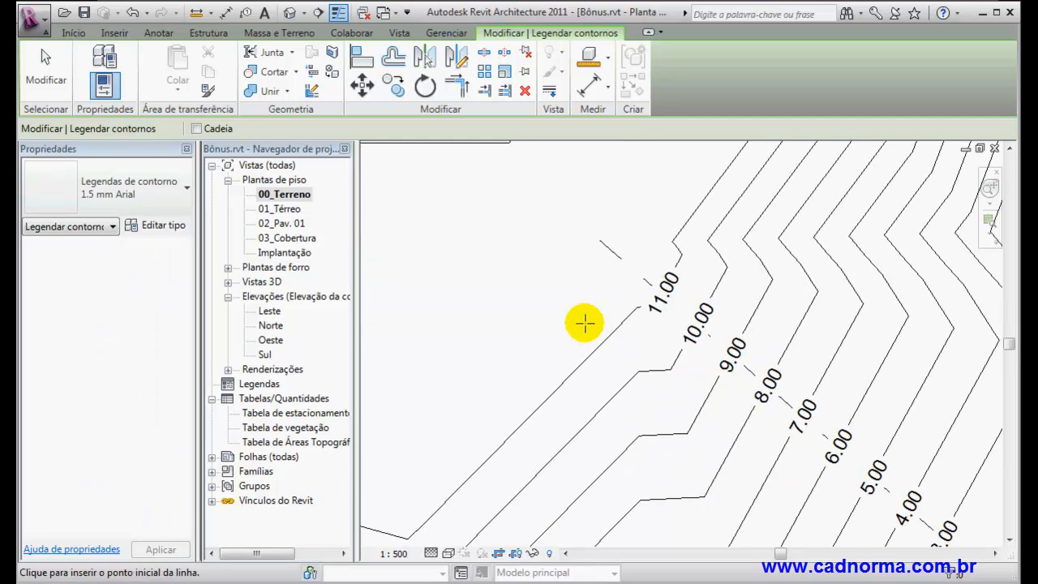
click(45, 69)
scroll(769, 323, down, 3)
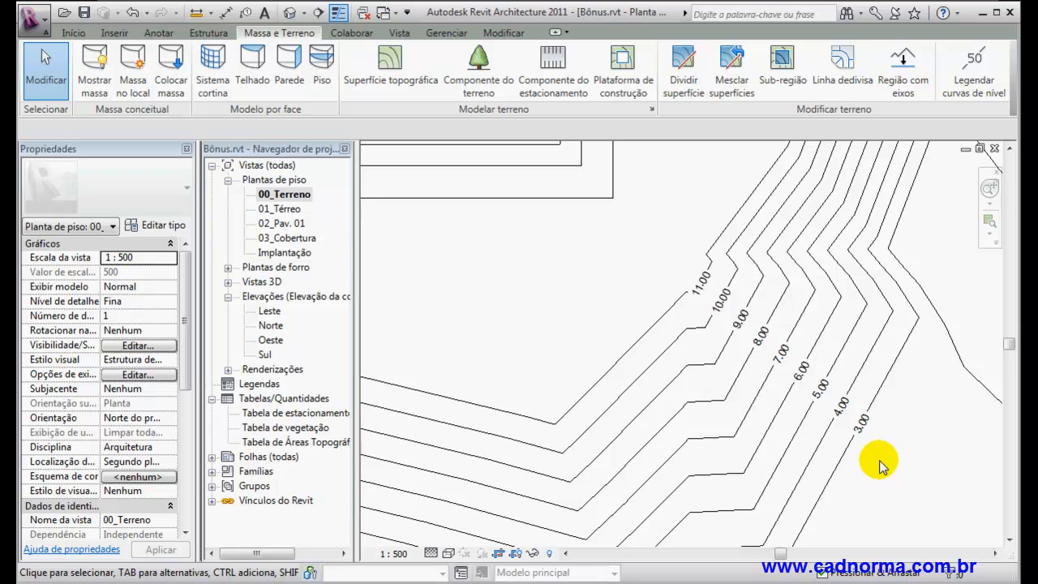
scroll(876, 467, down, 2)
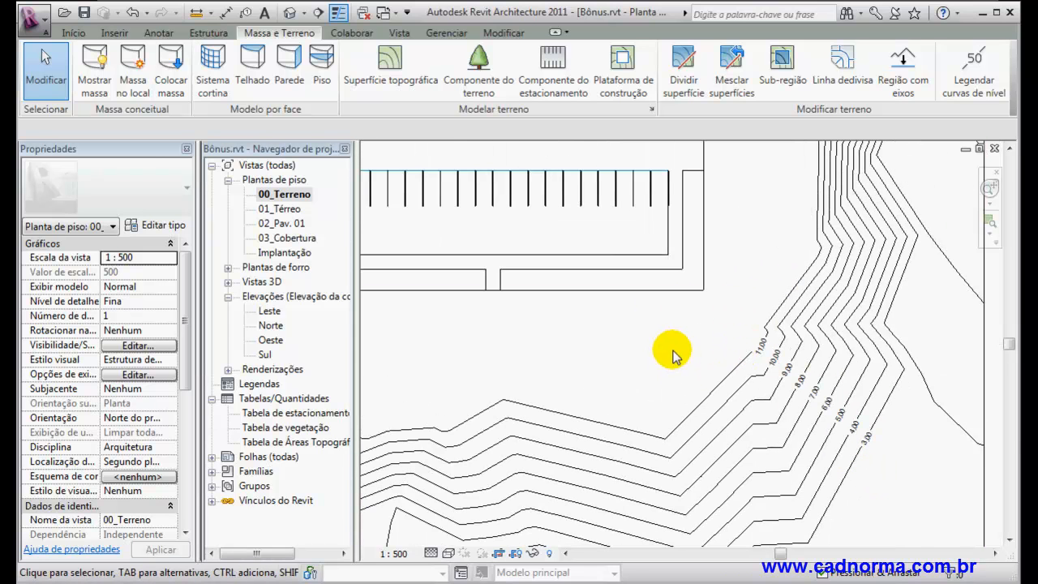
Place an Alvo (Projeto) spot elevation with leader and shoulder between the two rows of trees
middle_drag(637, 336, 803, 436)
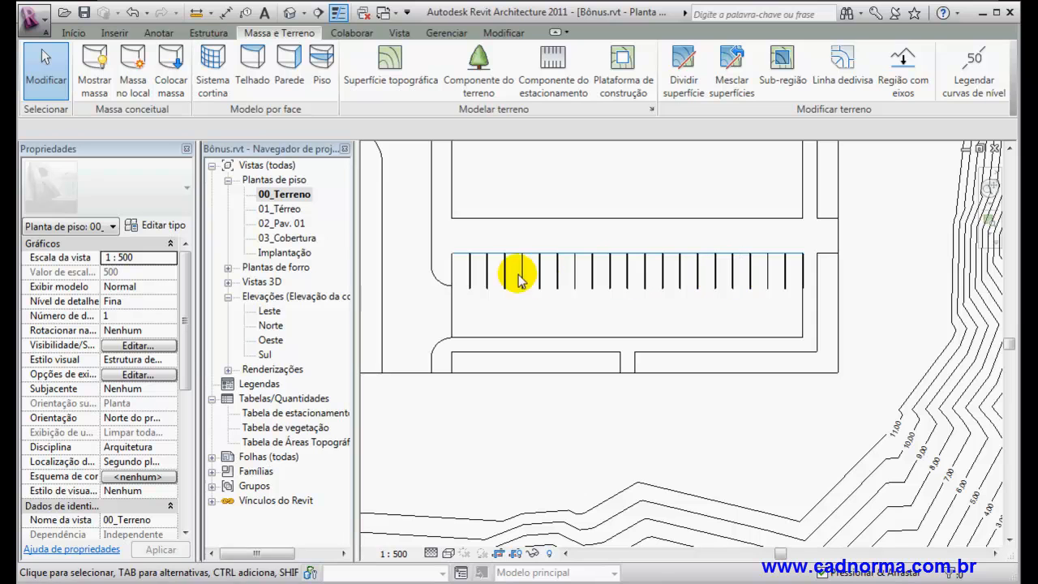
scroll(751, 298, down, 1)
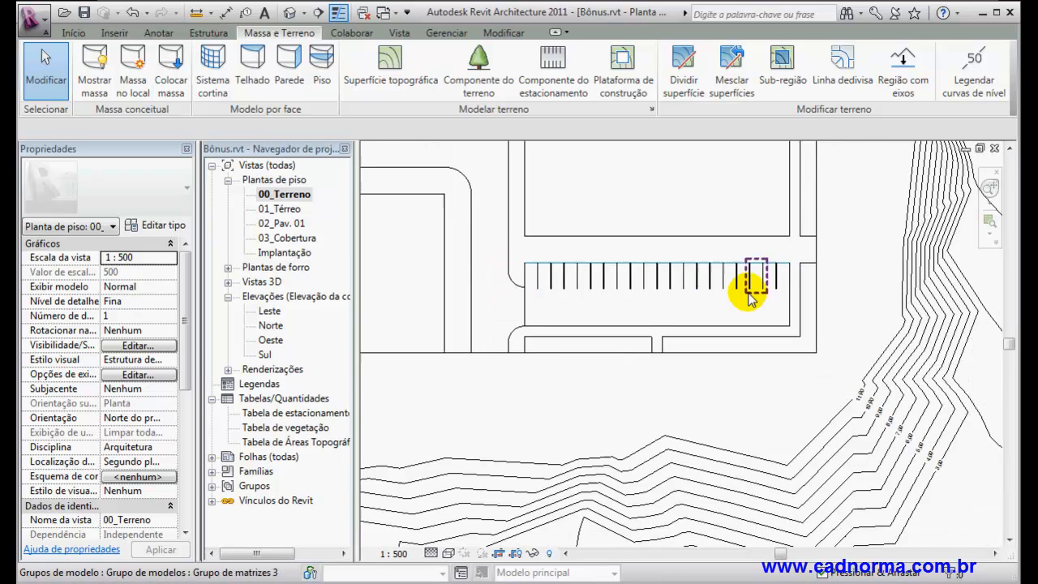
scroll(751, 299, down, 1)
middle_drag(689, 232, 691, 347)
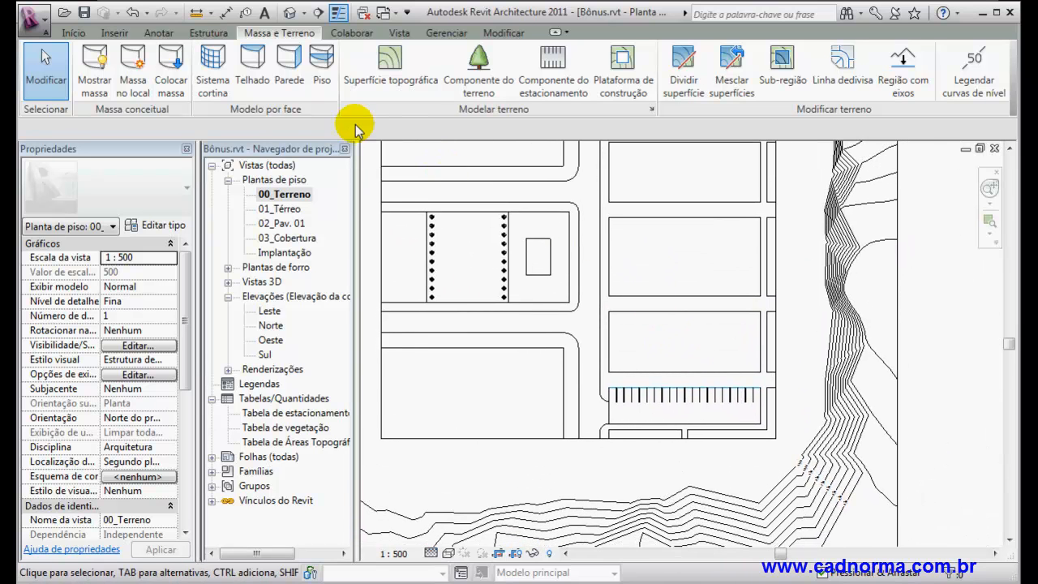
click(159, 33)
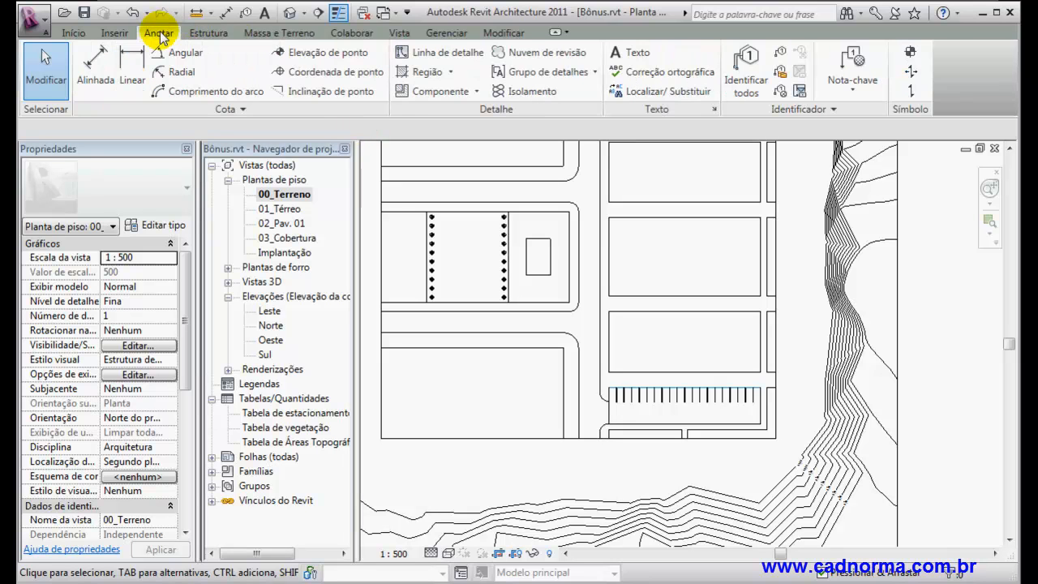
click(309, 54)
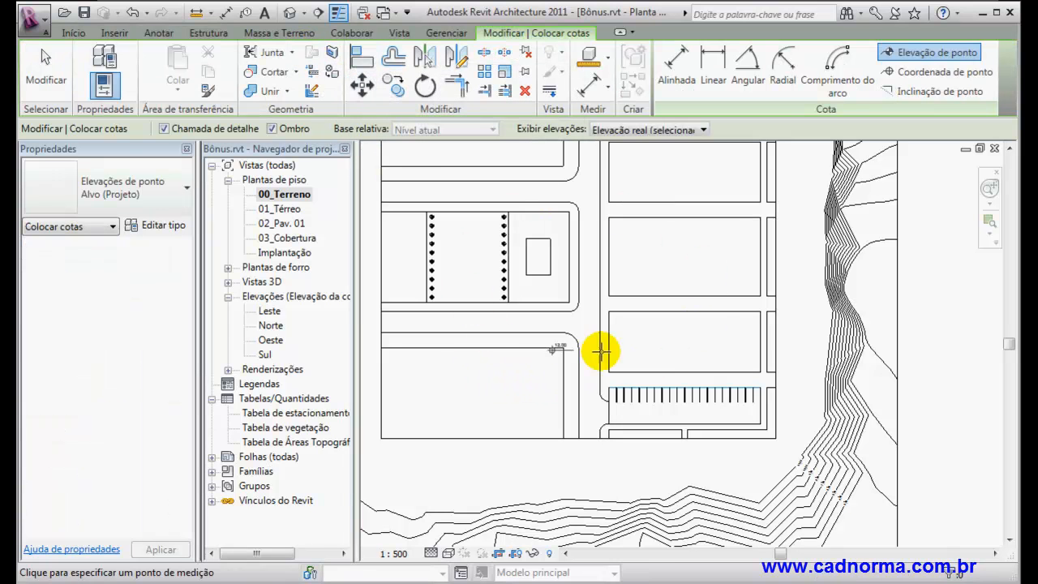
scroll(507, 325, up, 2)
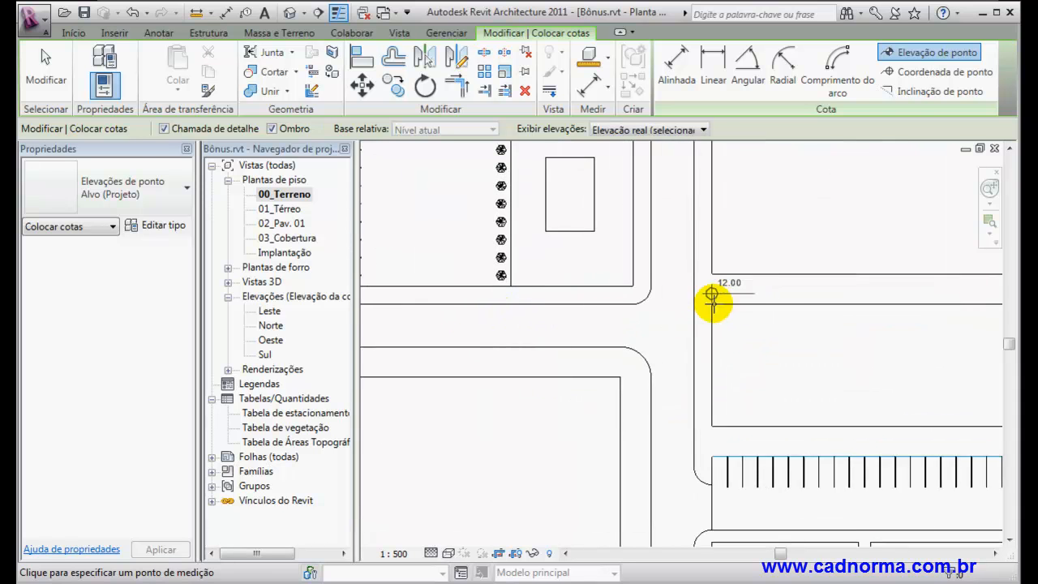
scroll(710, 302, down, 3)
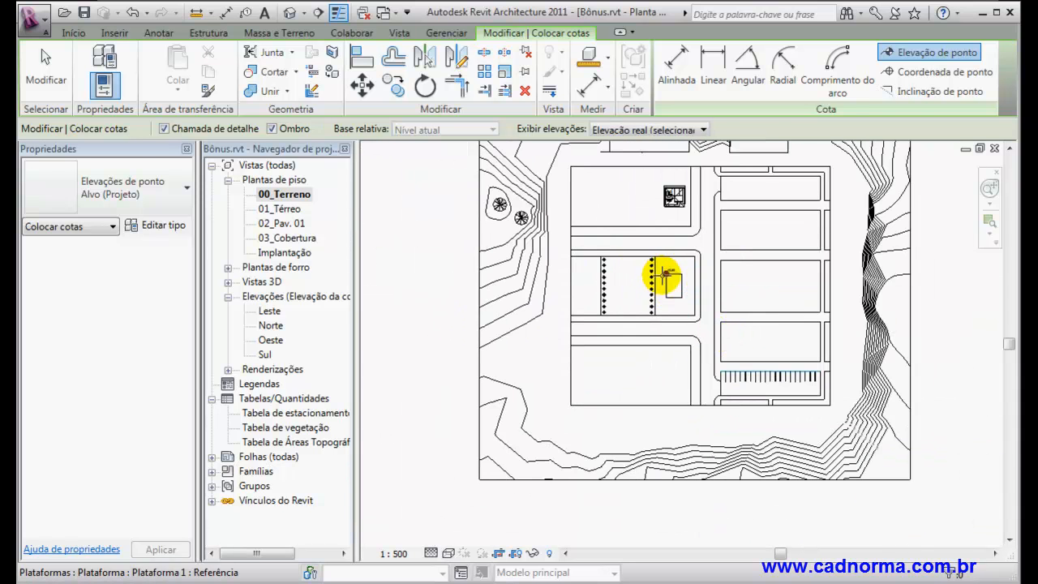
scroll(624, 284, up, 4)
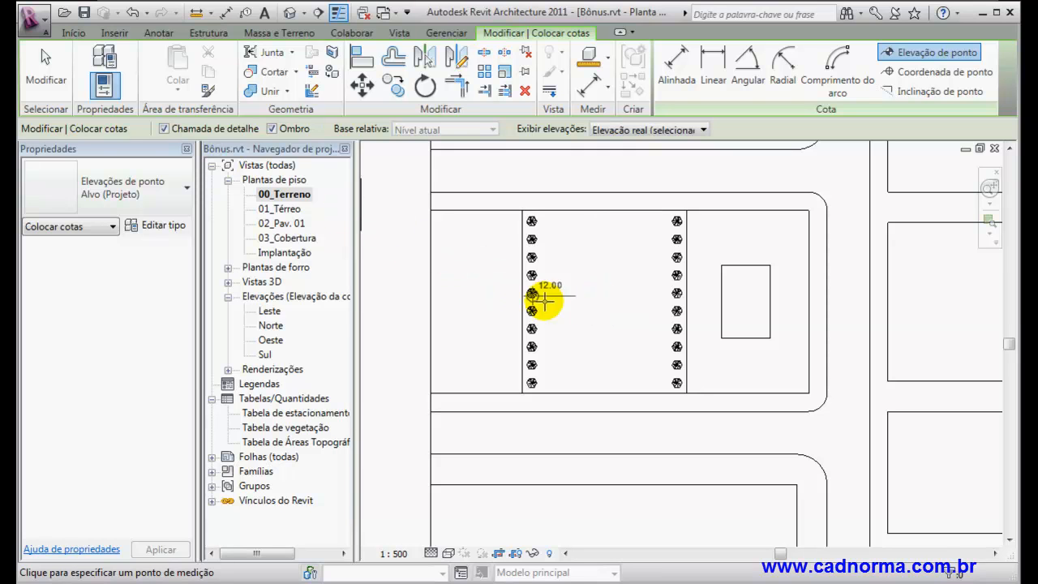
click(581, 332)
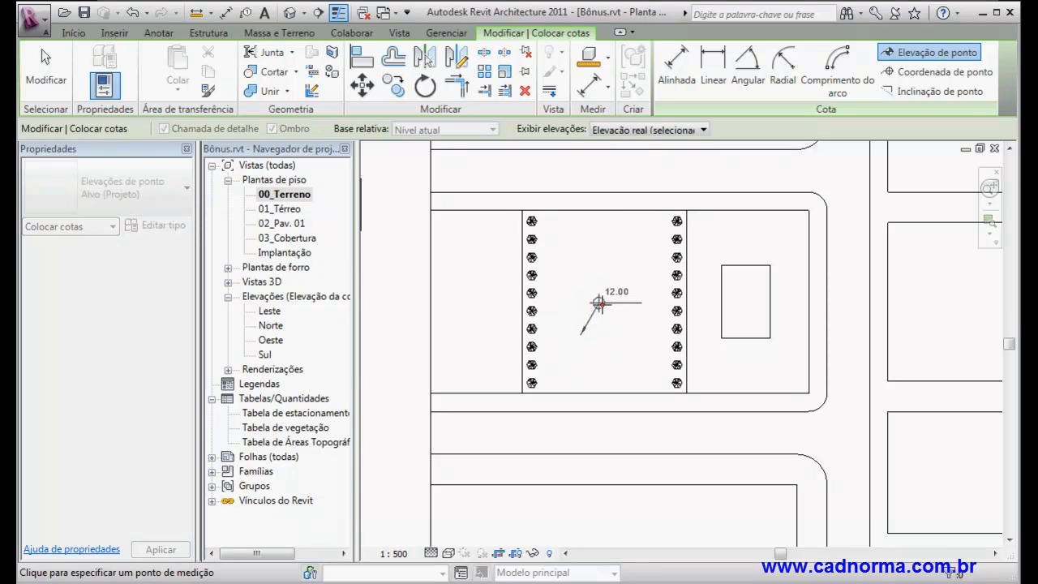
click(600, 304)
scroll(584, 295, up, 4)
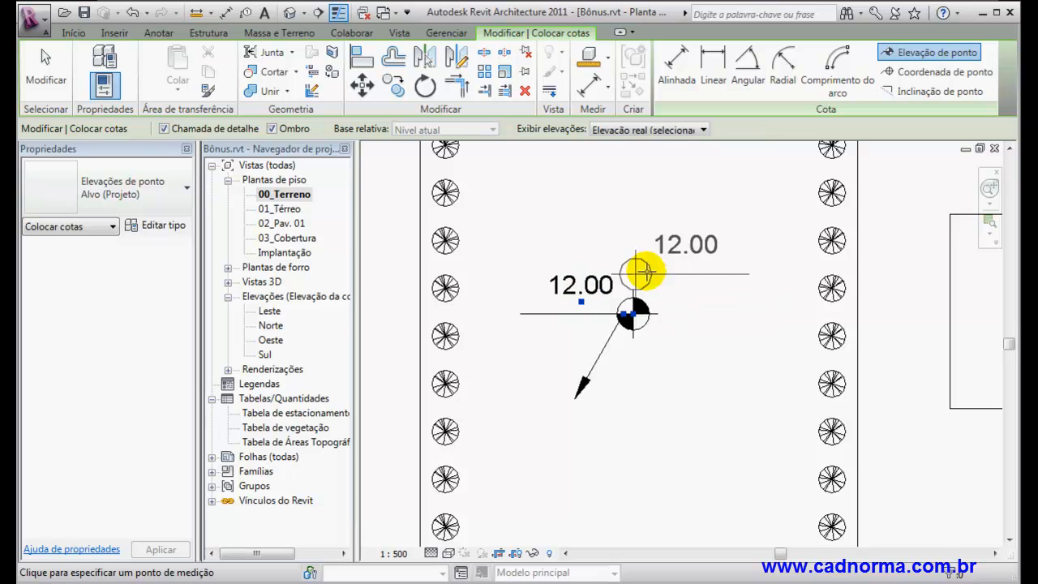
Place a second spot elevation with leader and shoulder in the empty block south of the tree rows
scroll(644, 258, down, 4)
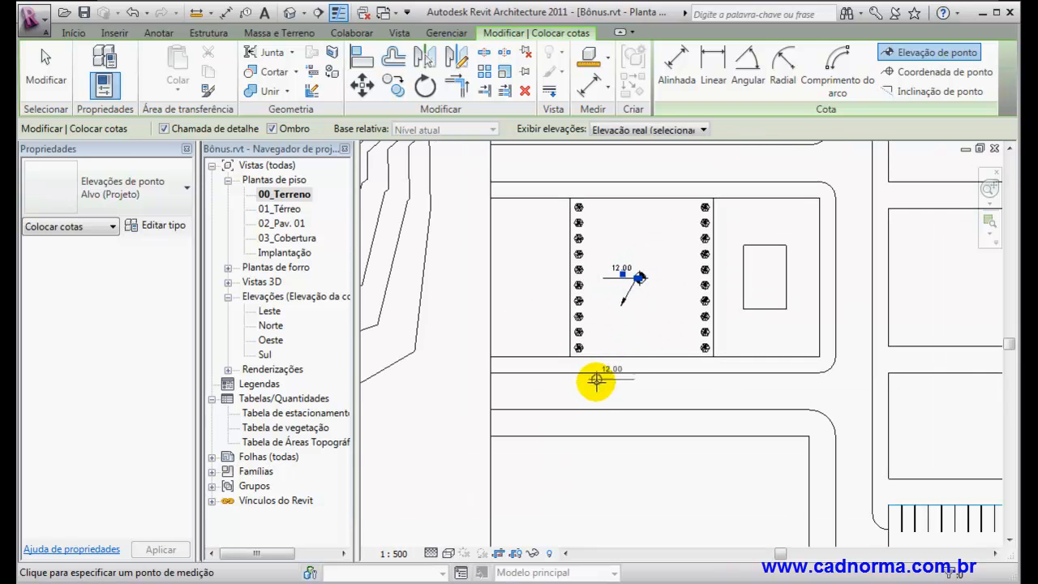
click(621, 506)
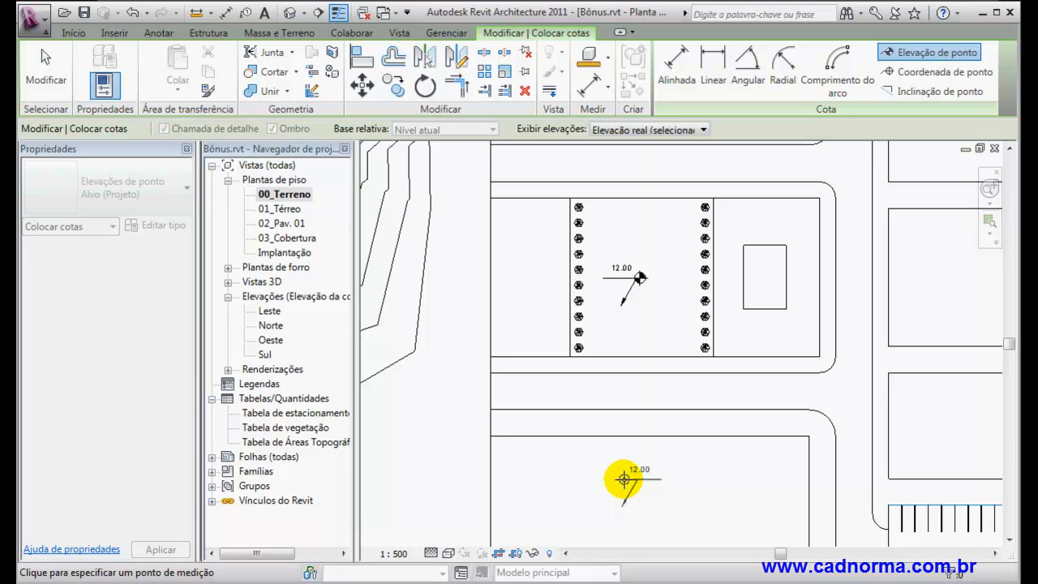
click(623, 505)
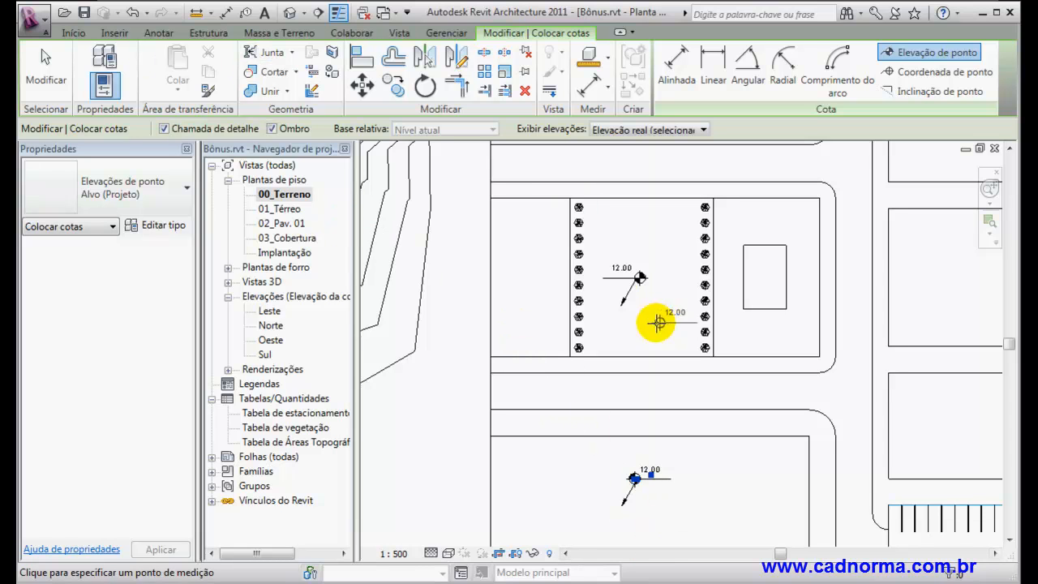
Turn off the leader and place a spot elevation in the block just north of the parking spaces
click(165, 128)
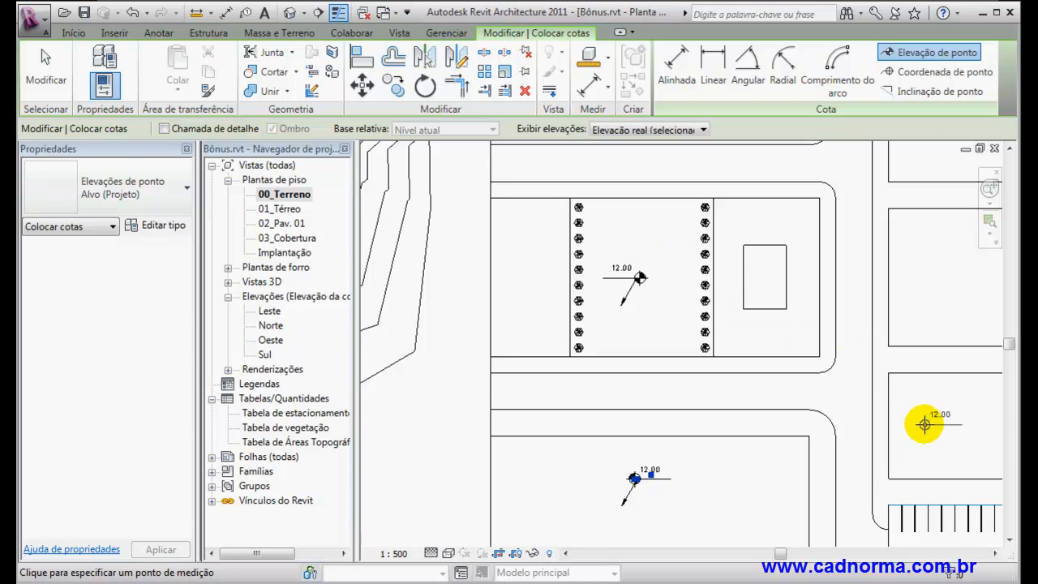
click(924, 424)
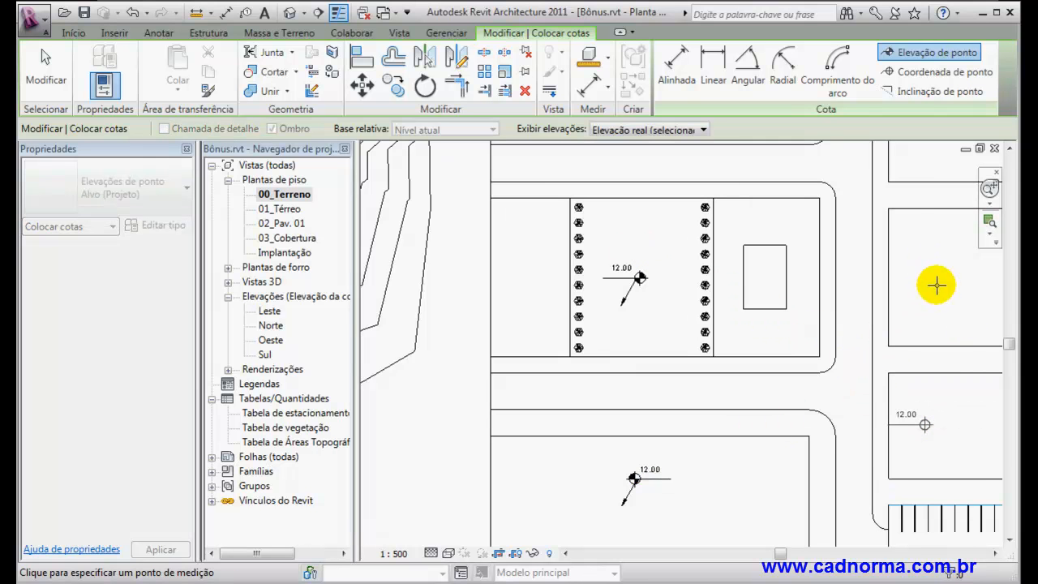
click(912, 439)
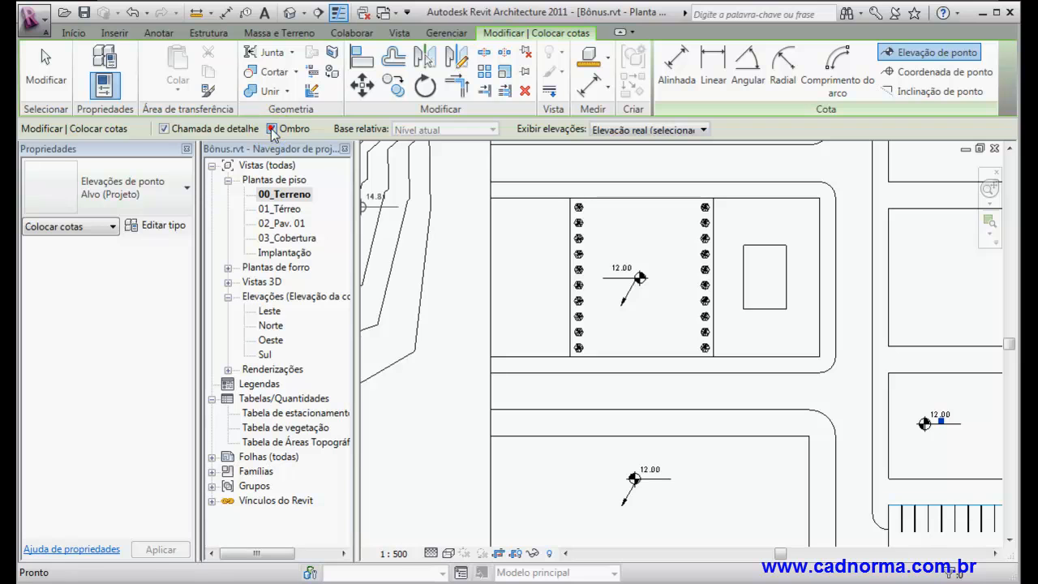
Place a spot elevation with a leader but no shoulder in the southwest block, and end the command
click(715, 510)
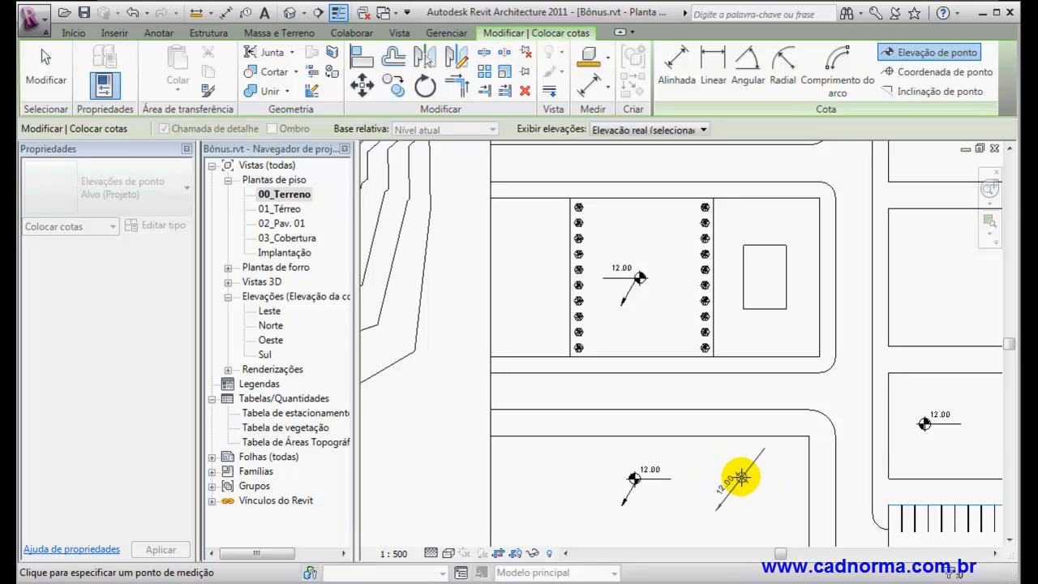
click(741, 479)
click(46, 65)
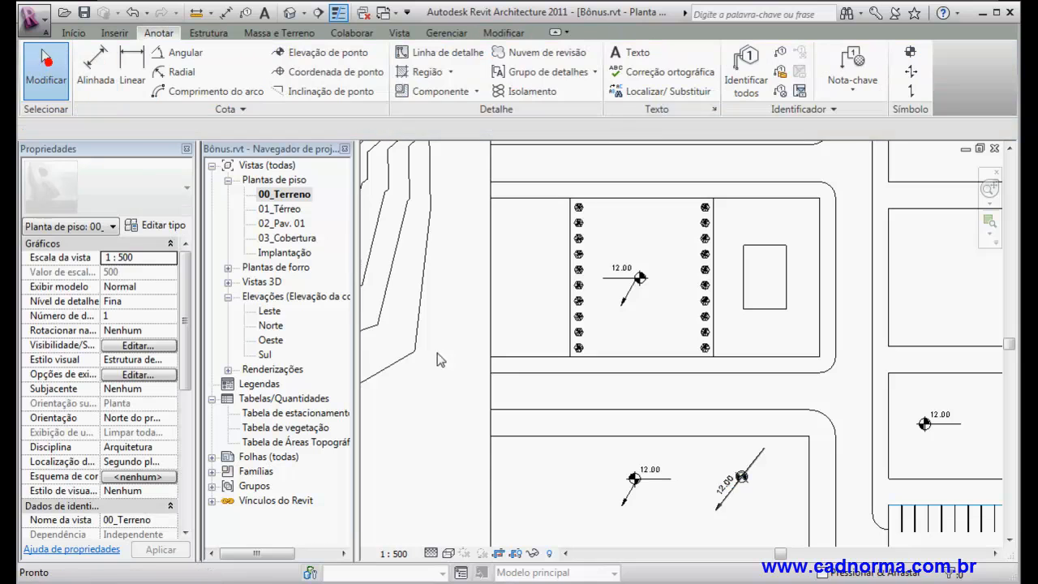
scroll(640, 482, up, 3)
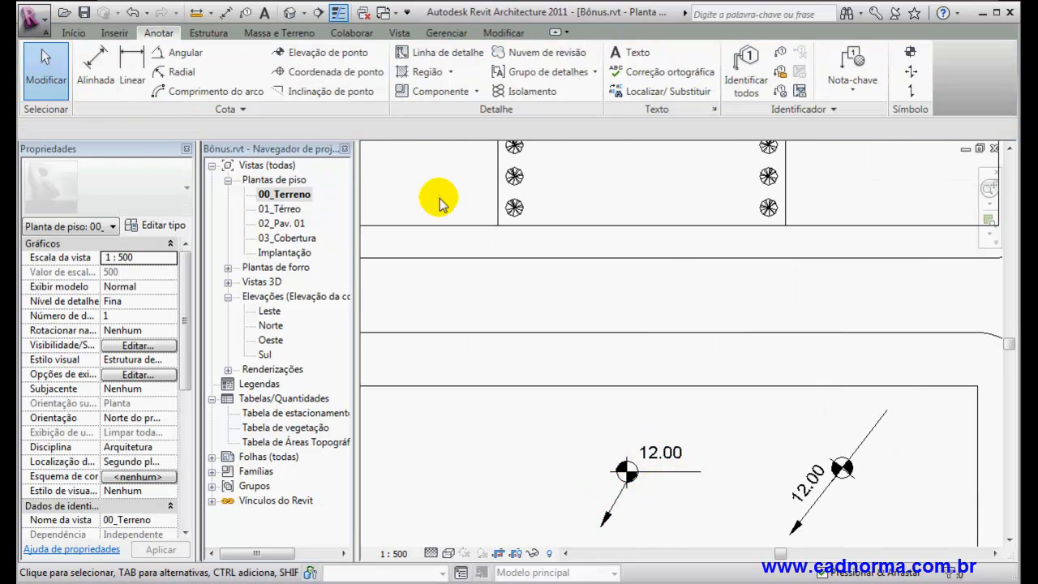
Place a spot coordinate with a leader but no shoulder at the southeast corner of the block with the trees, and end the command
scroll(598, 313, down, 3)
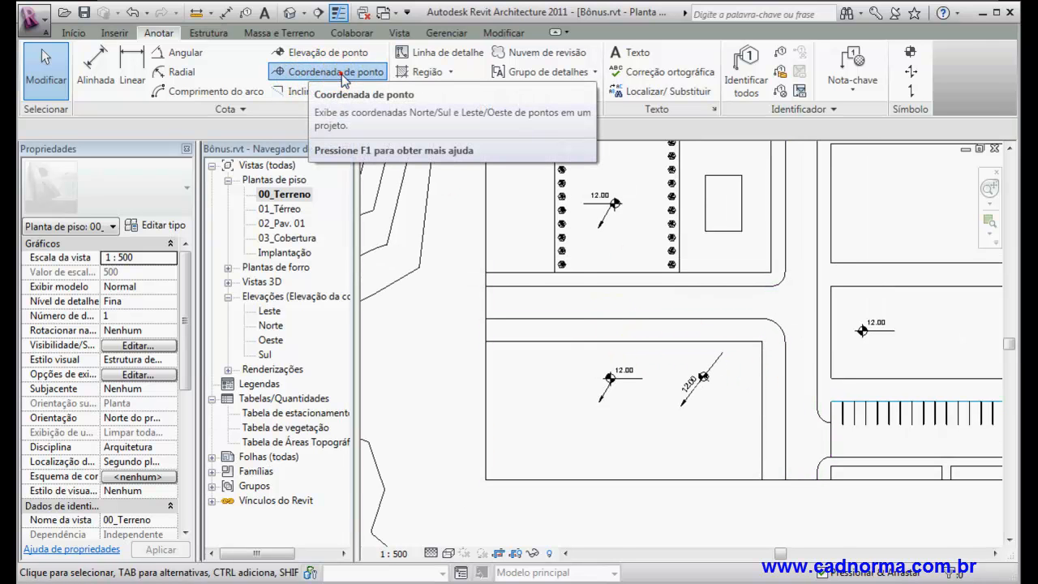
click(342, 73)
scroll(775, 280, up, 5)
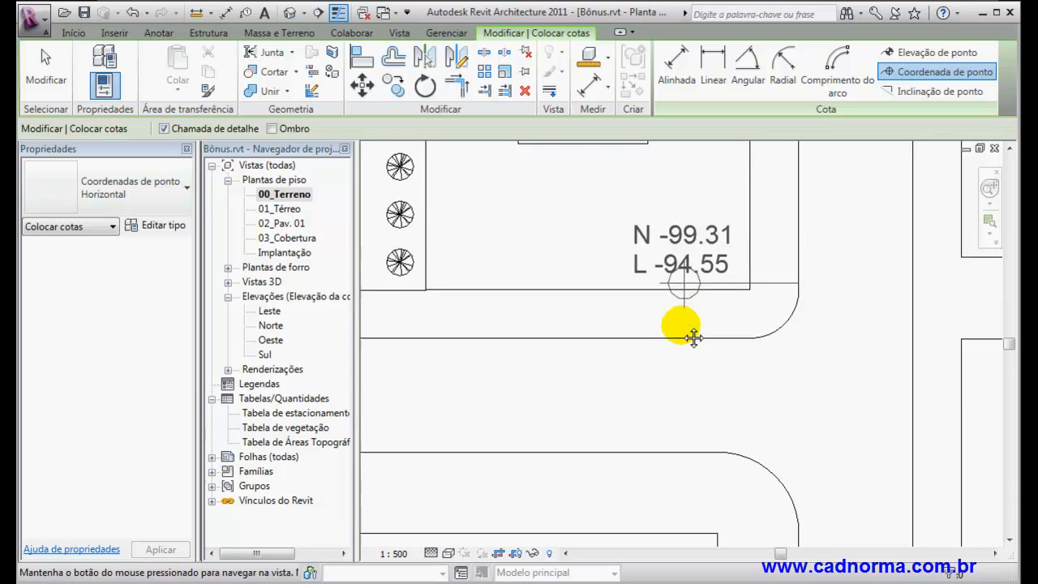
middle_drag(693, 338, 700, 448)
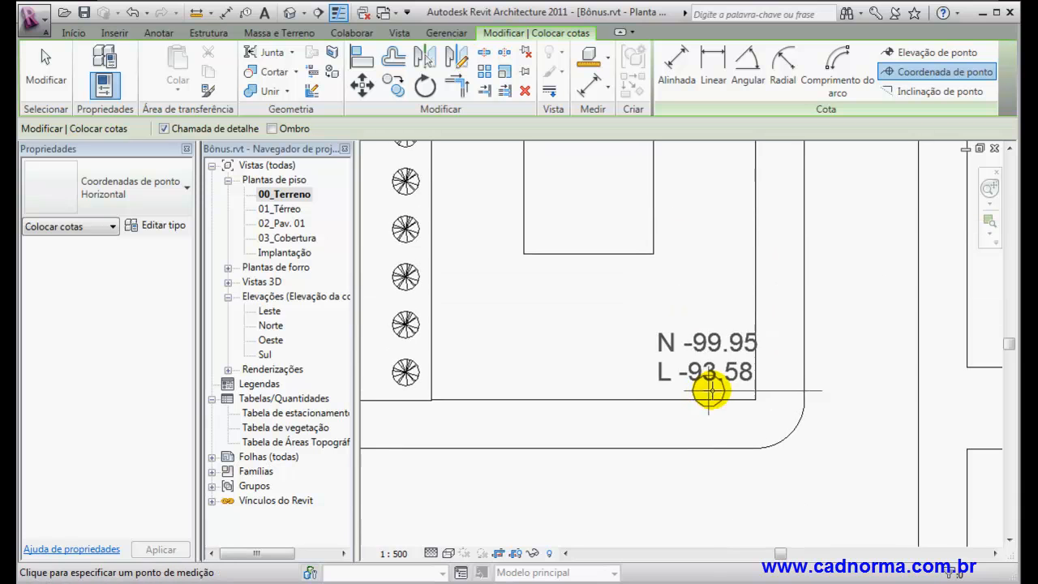
click(755, 399)
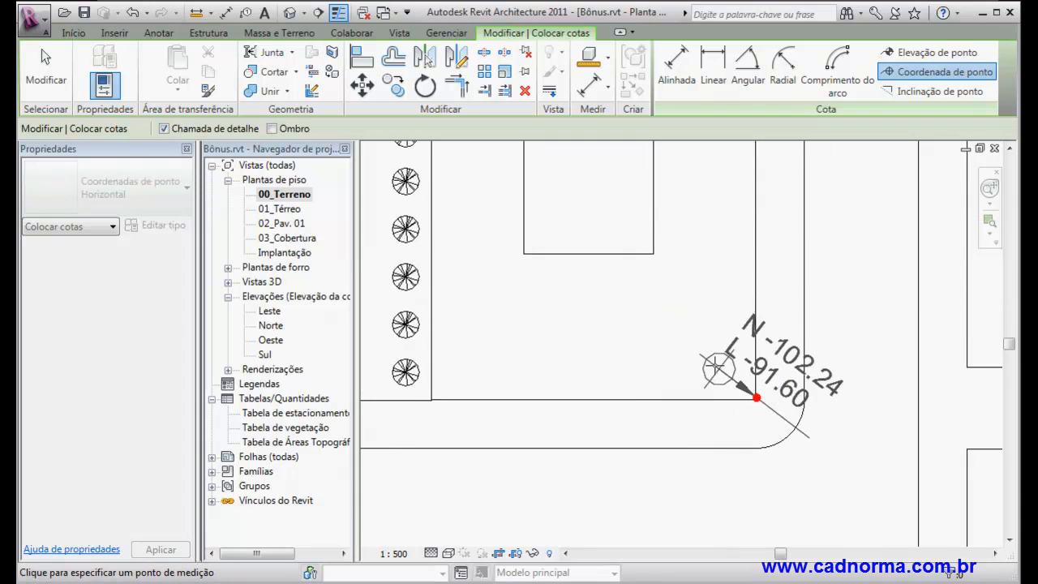
click(668, 300)
click(592, 302)
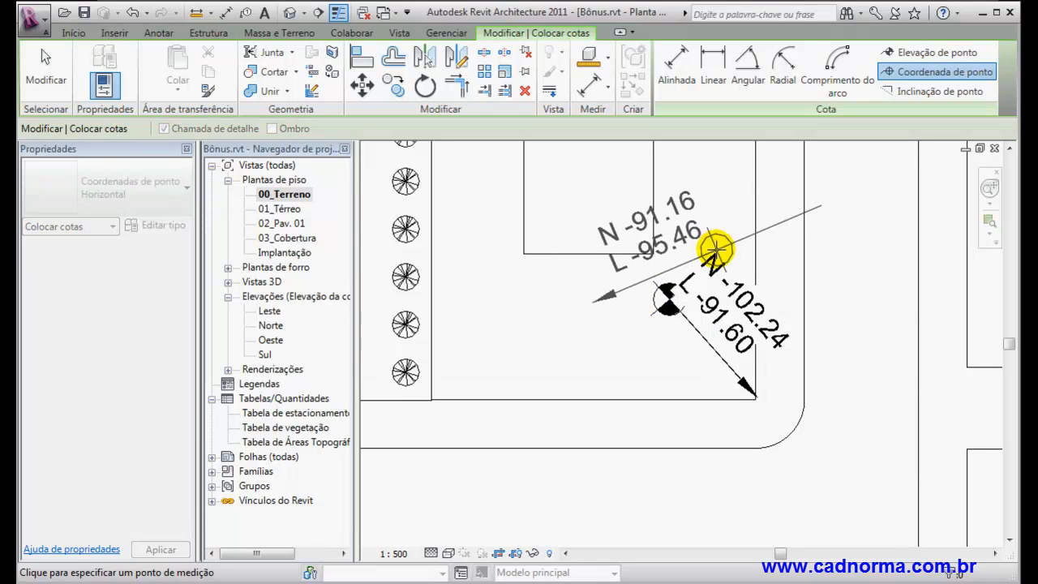
scroll(665, 317, down, 4)
key(Escape)
key(Escape)
Turn on the shoulder and place a spot coordinate at the southwest corner of the empty block across the road to the east
middle_drag(759, 333, 637, 343)
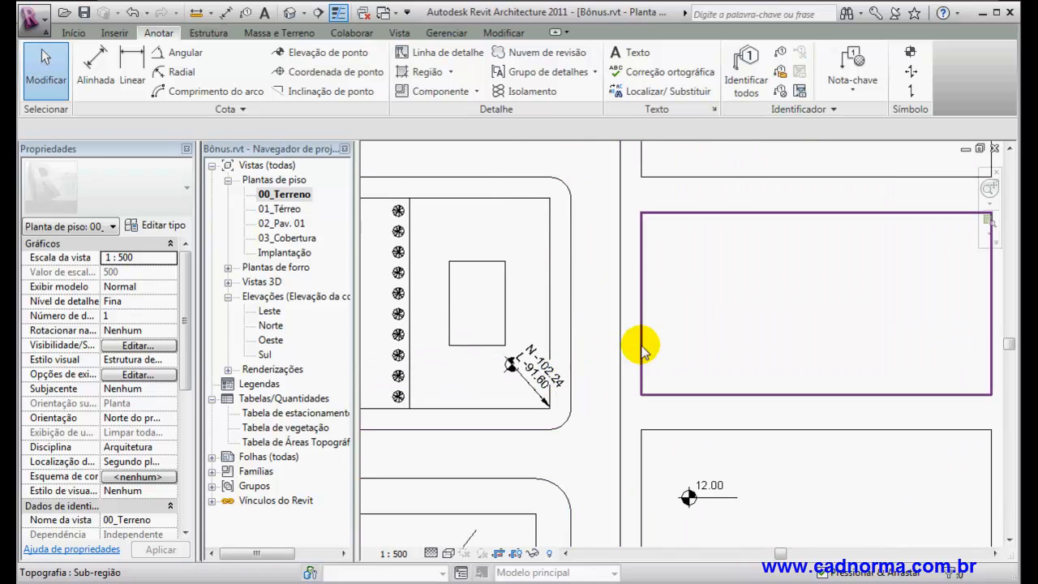
click(323, 76)
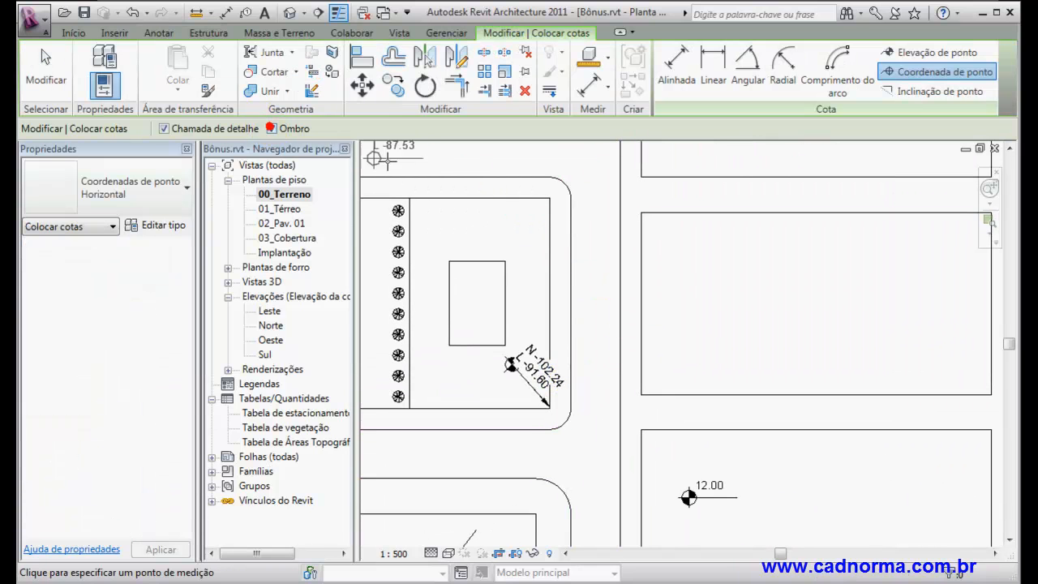
click(662, 389)
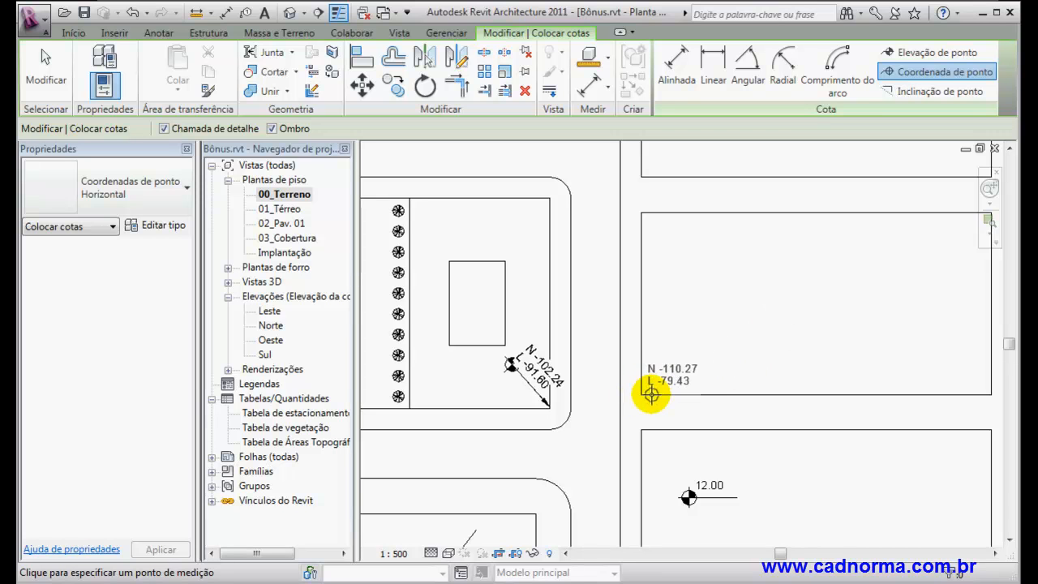
scroll(643, 393, up, 3)
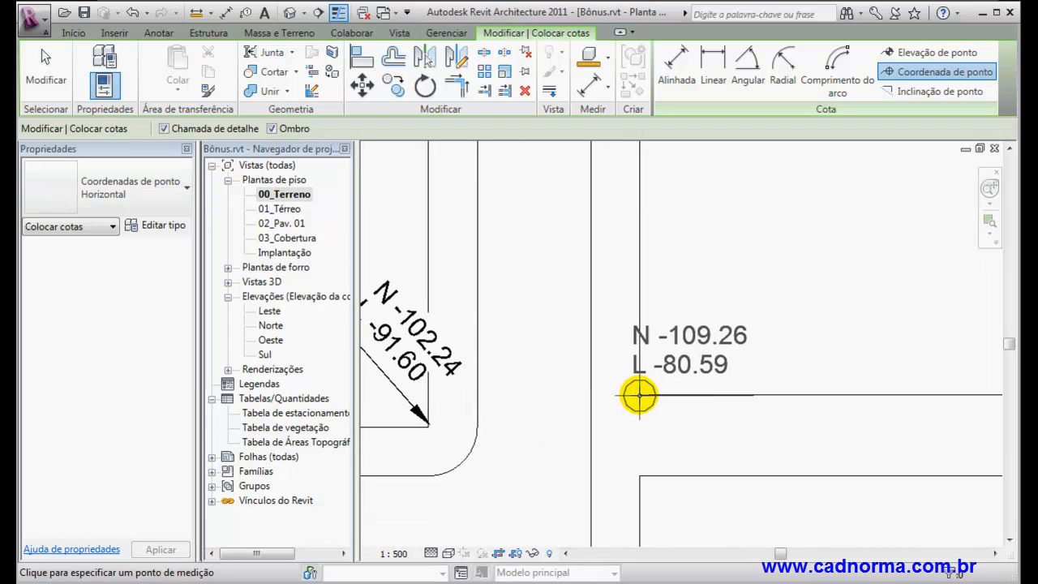
click(639, 395)
click(746, 255)
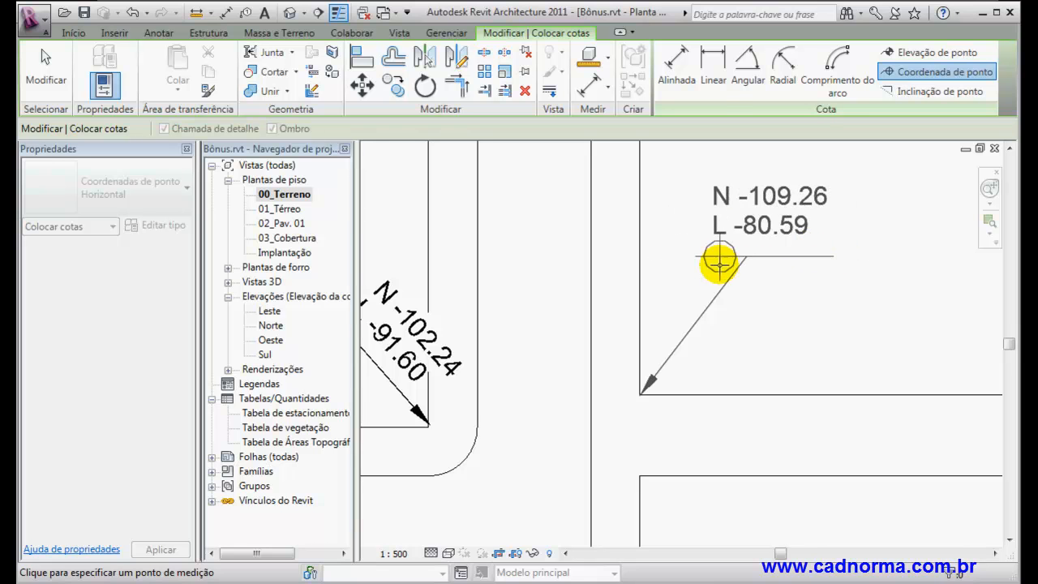
click(745, 260)
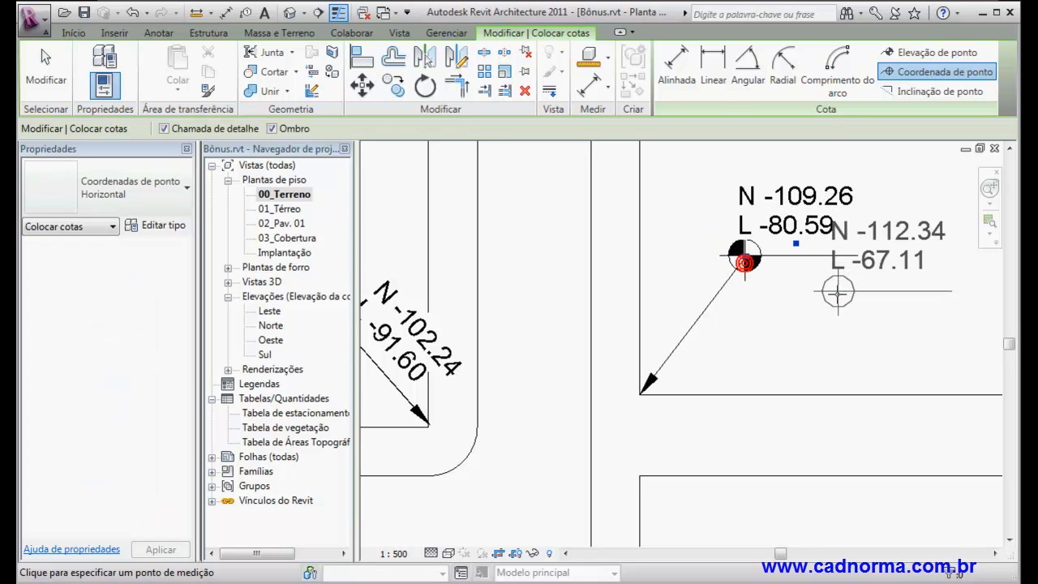
click(46, 74)
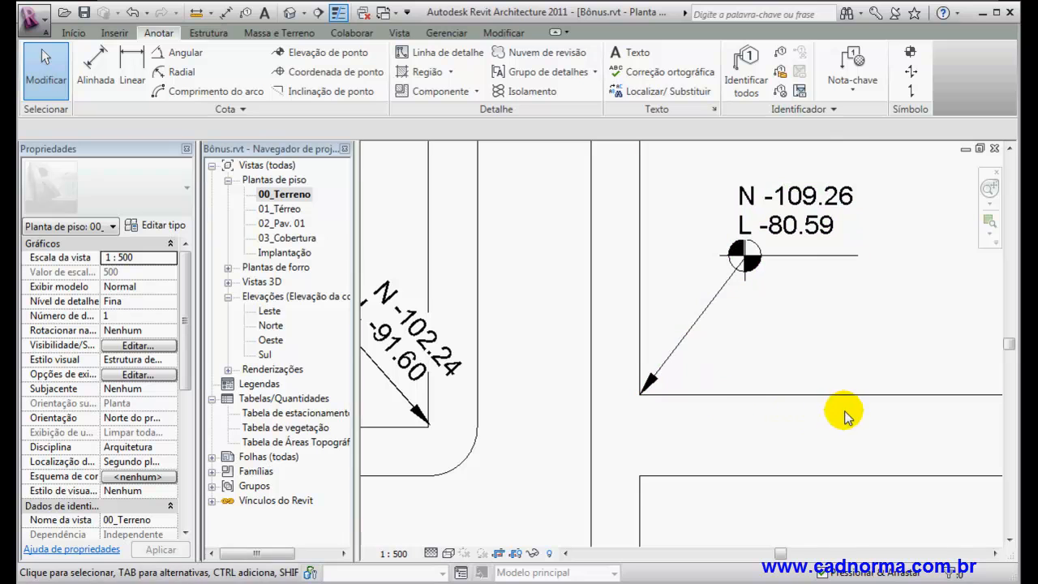
Look over the spot elevations and spot coordinates placed across the site plan
scroll(807, 351, down, 5)
scroll(807, 351, down, 2)
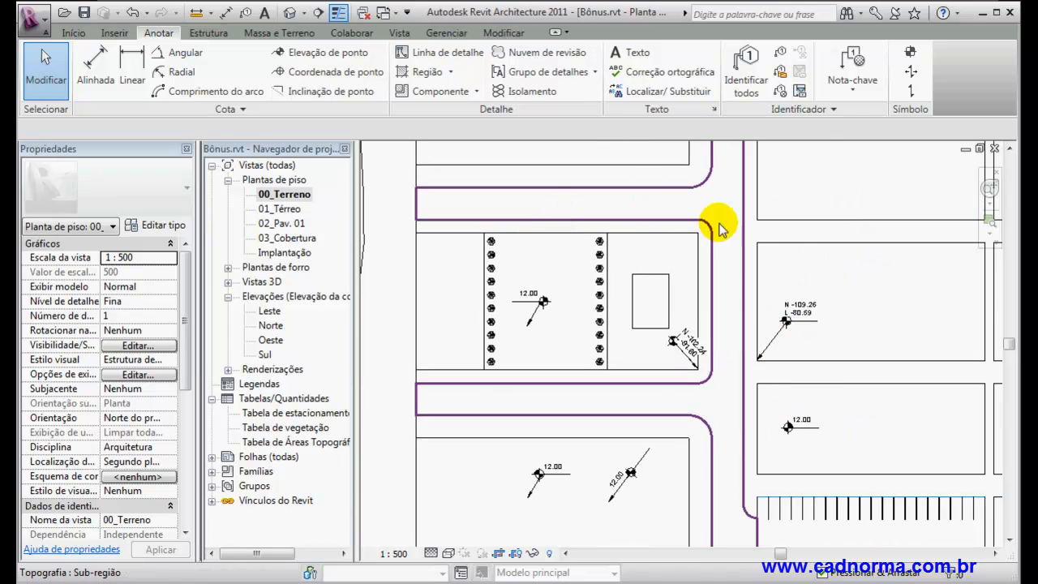
scroll(722, 259, down, 1)
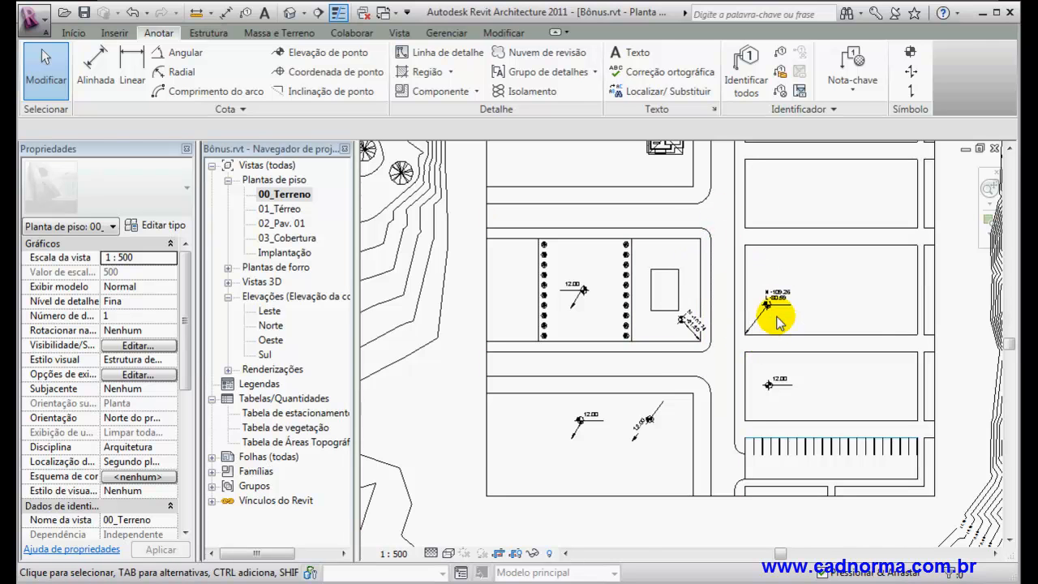
scroll(775, 324, up, 1)
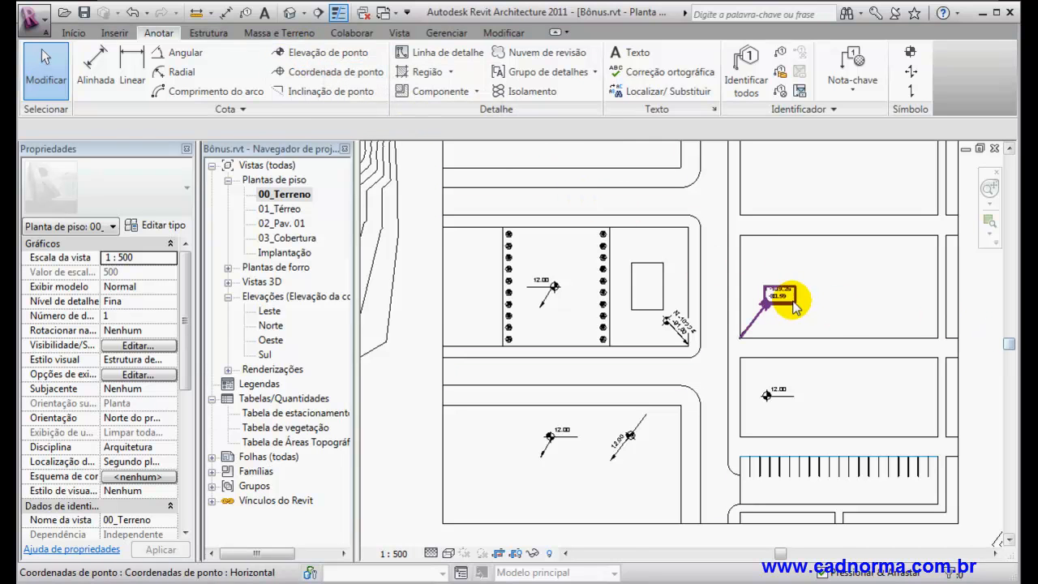
scroll(799, 300, down, 2)
middle_drag(809, 302, 754, 306)
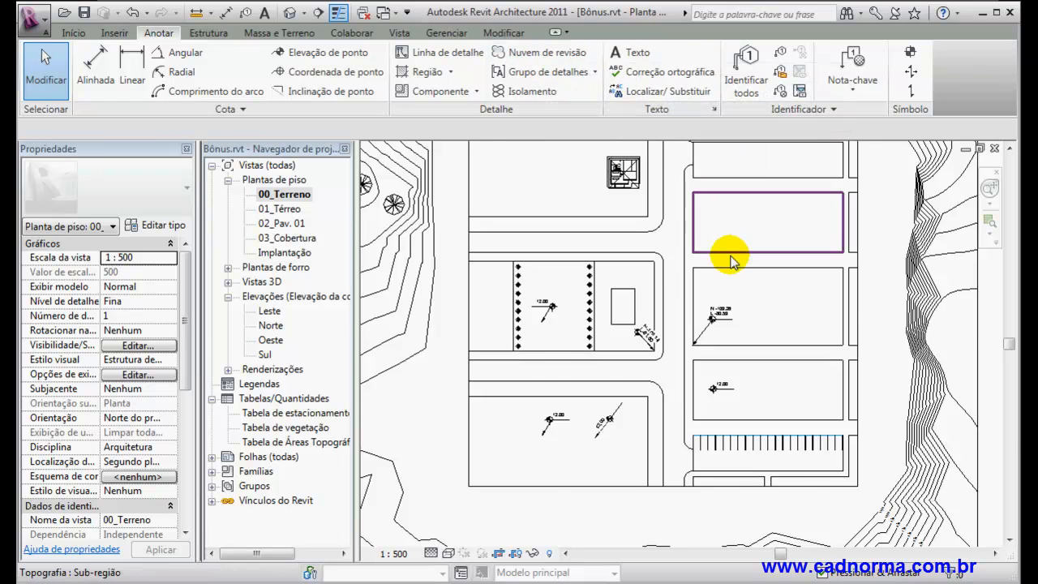
middle_drag(540, 279, 554, 328)
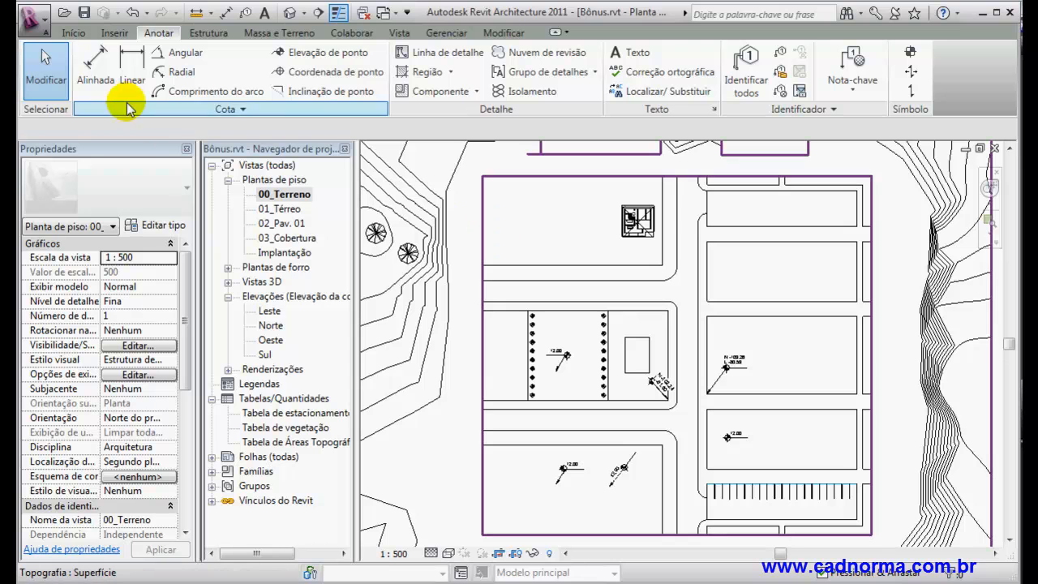
Start an aligned dimension and set its wall reference preference to Faces do núcleo
click(97, 73)
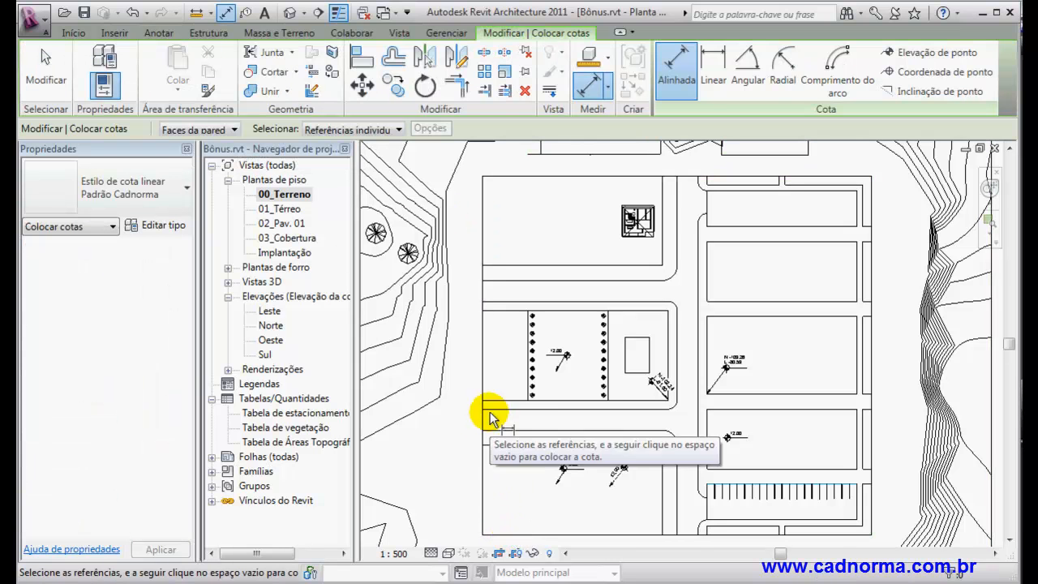
scroll(503, 438, down, 3)
scroll(516, 487, up, 4)
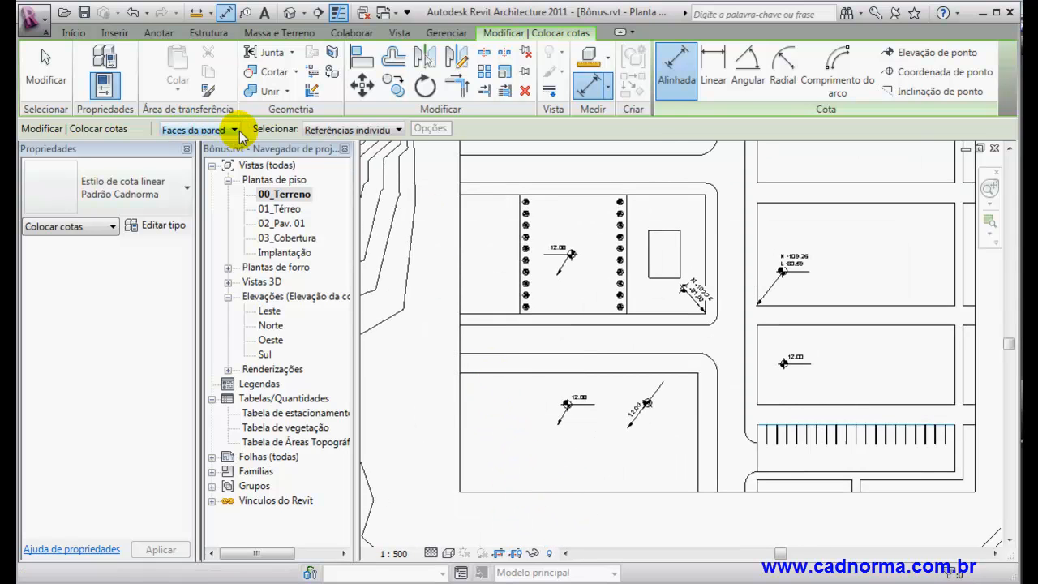
click(209, 130)
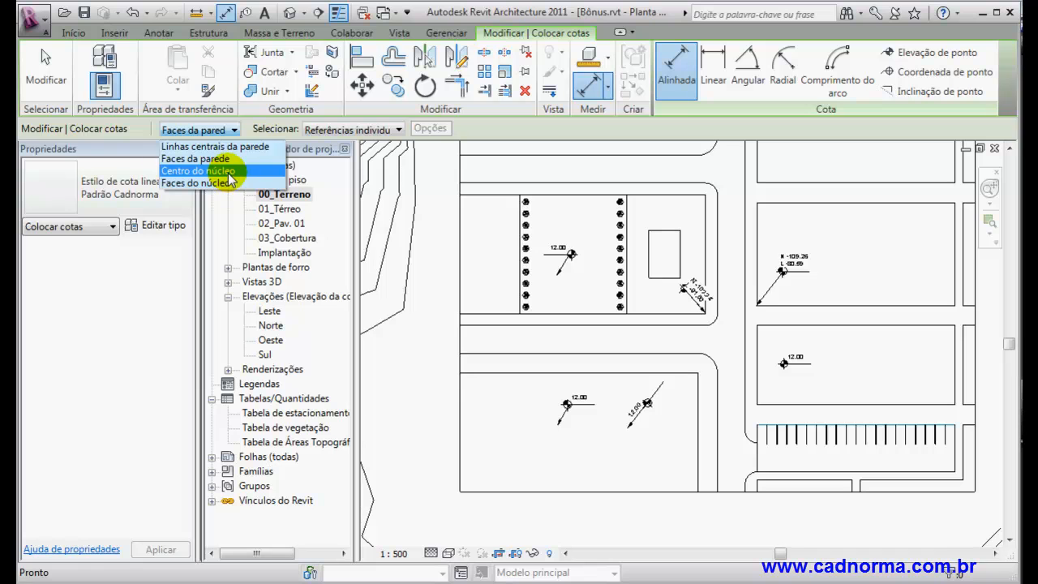
click(207, 146)
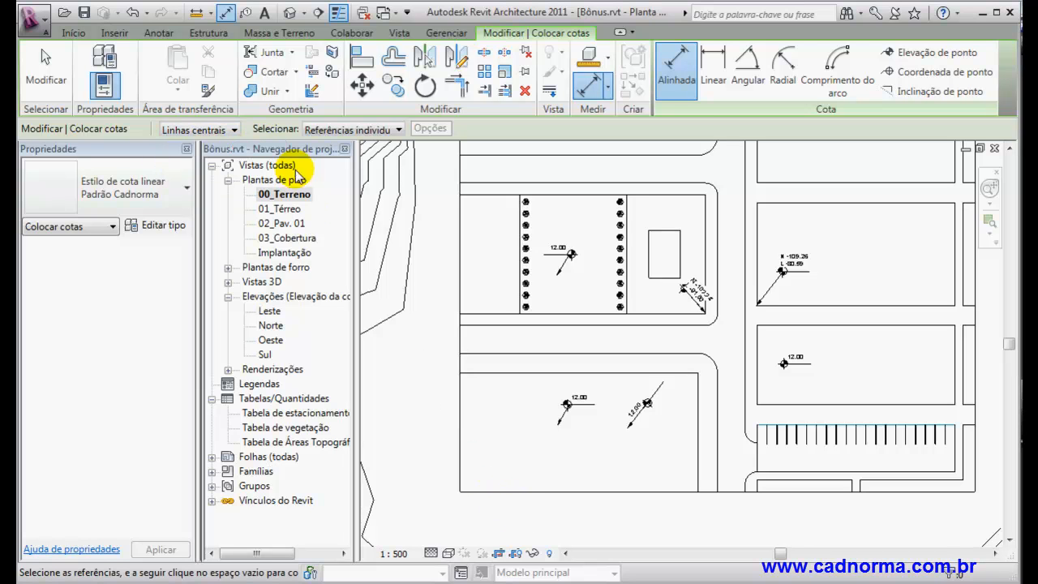
click(200, 130)
click(217, 181)
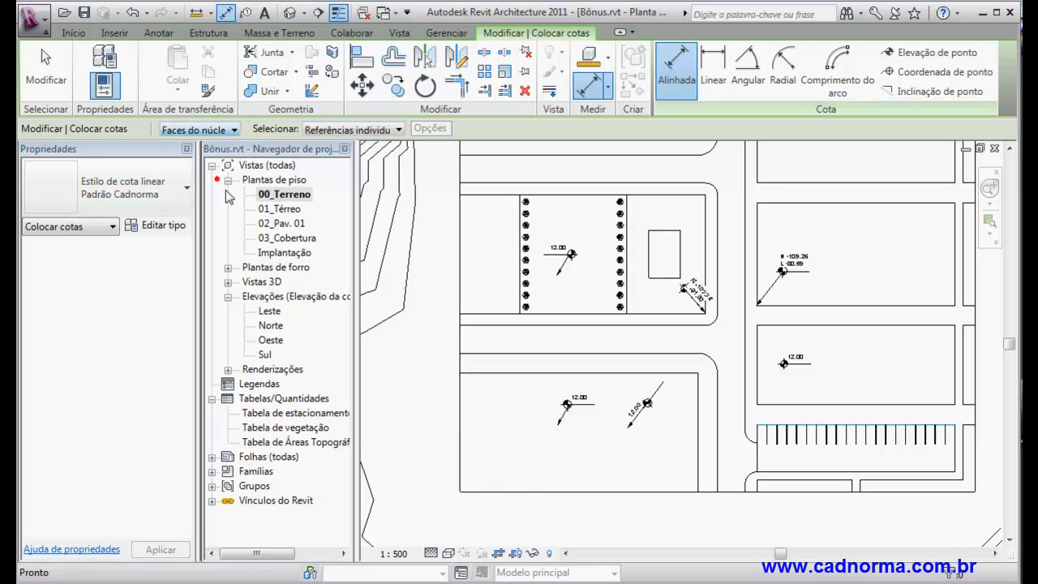
scroll(542, 337, down, 2)
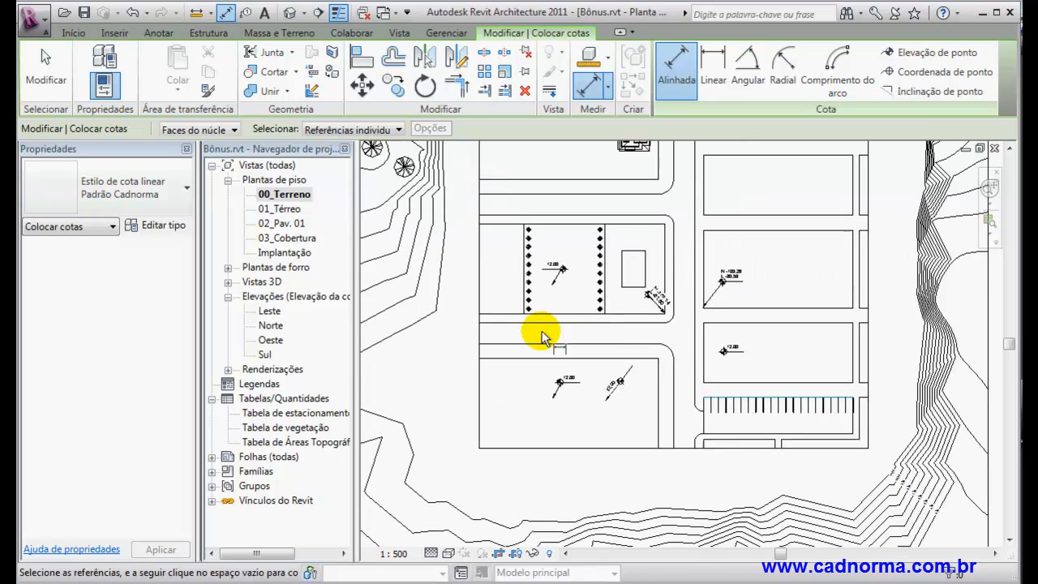
scroll(542, 337, down, 1)
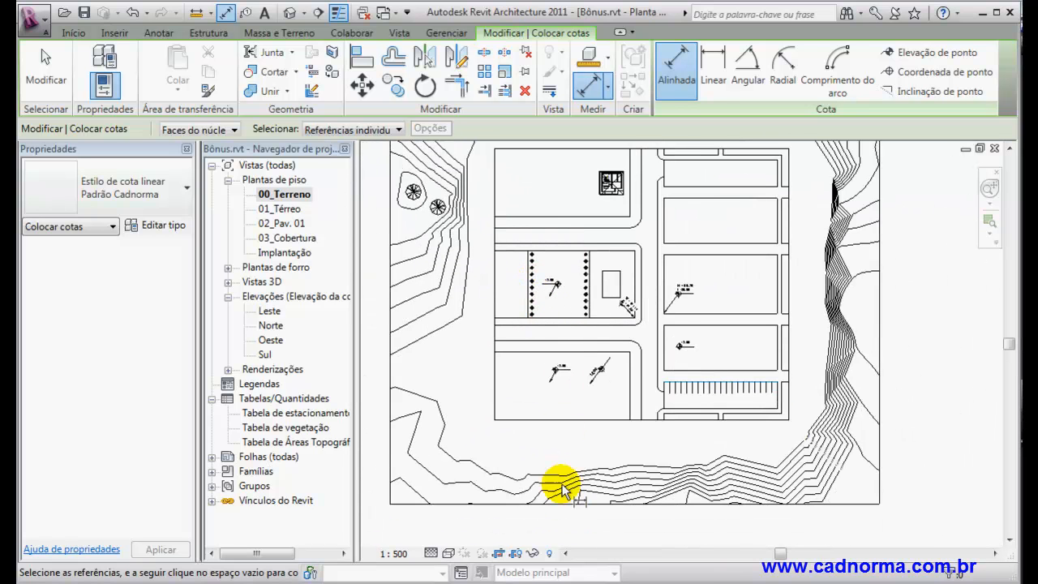
Reveal the hidden elements, unhide the whole reference plane category in the 00_Terreno view, and leave the reveal mode
click(548, 554)
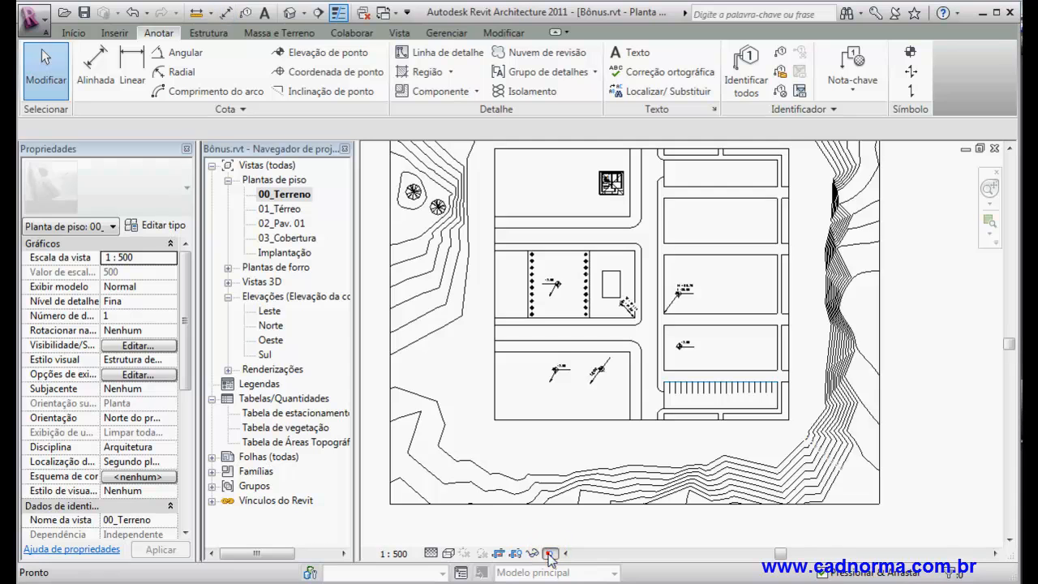
click(589, 410)
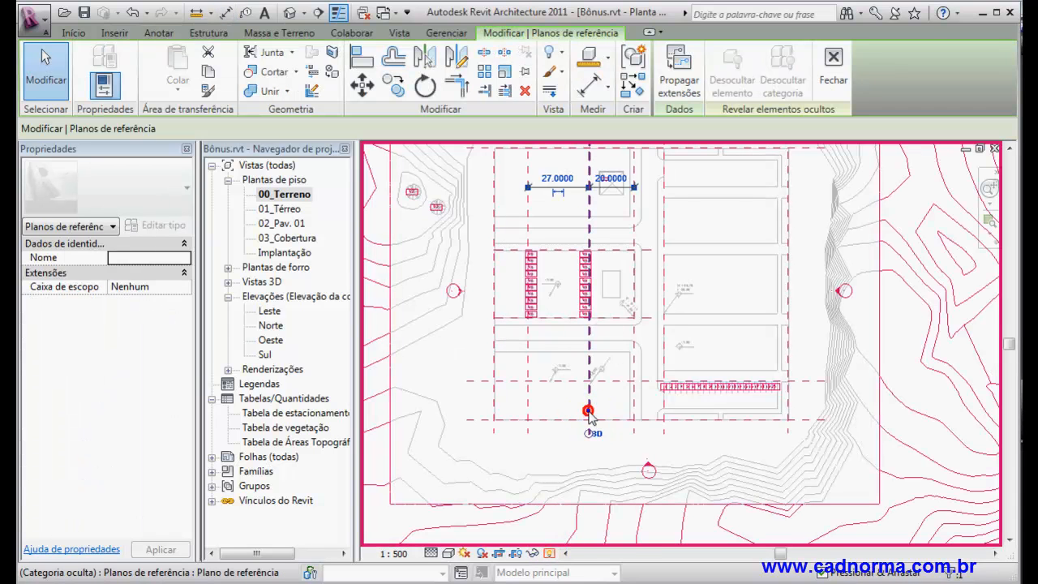
right_click(588, 412)
mouse_move(649, 314)
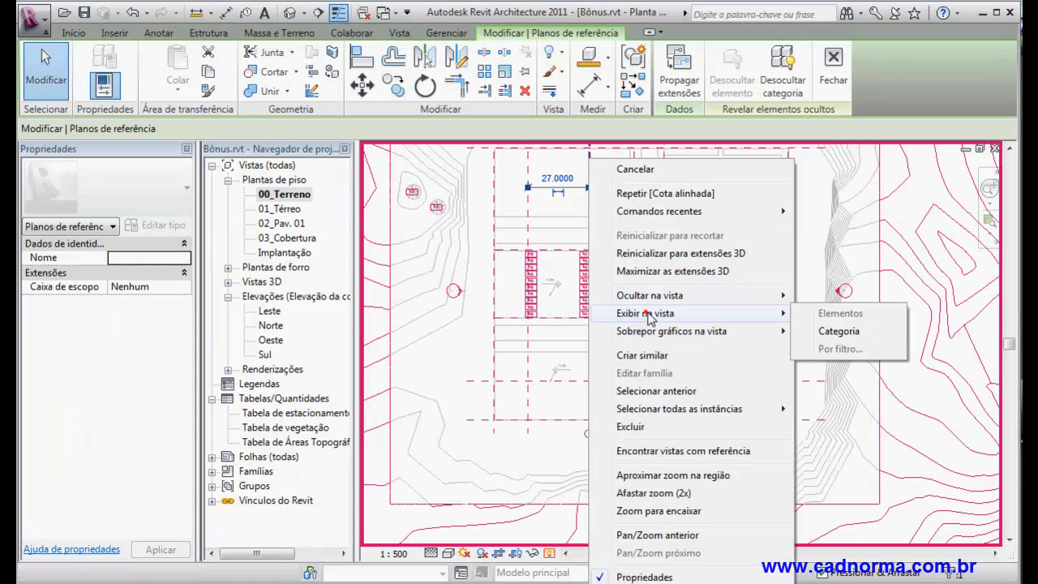
click(841, 332)
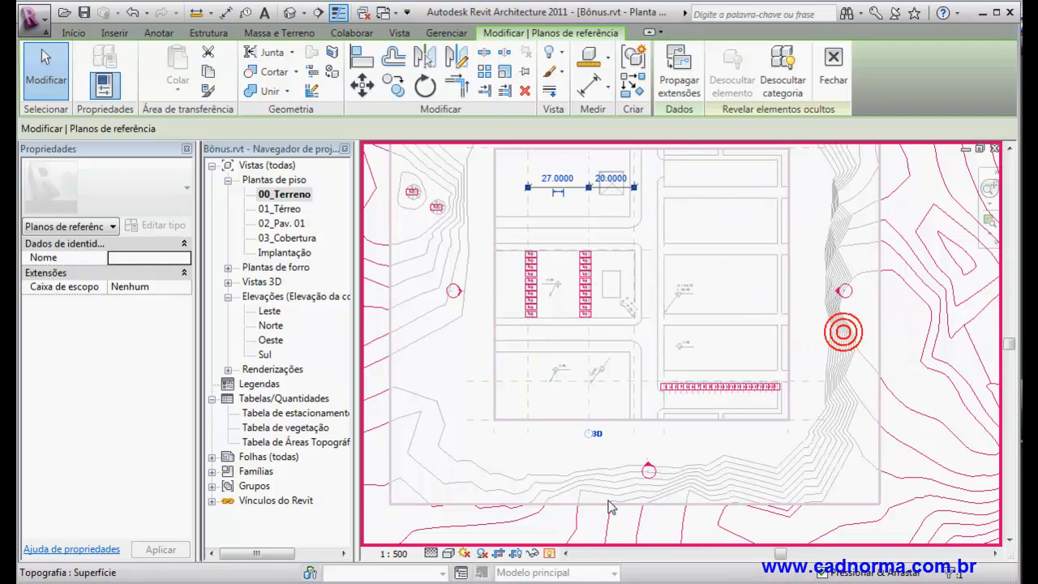
click(550, 554)
Place a chain of aligned dimensions along the site's west edge between four horizontal reference planes, from the southern boundary to the northern one
click(94, 65)
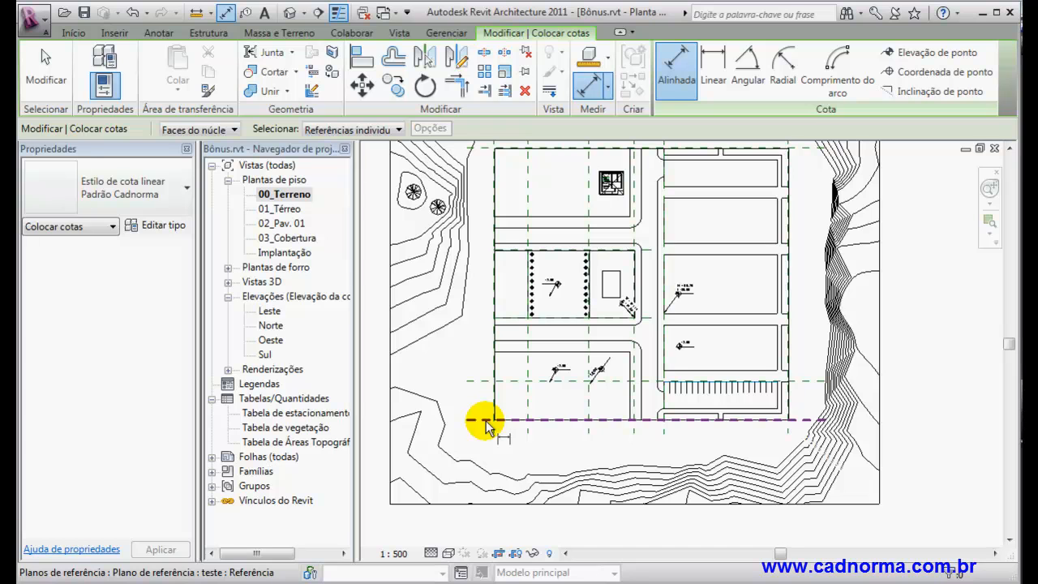
click(486, 421)
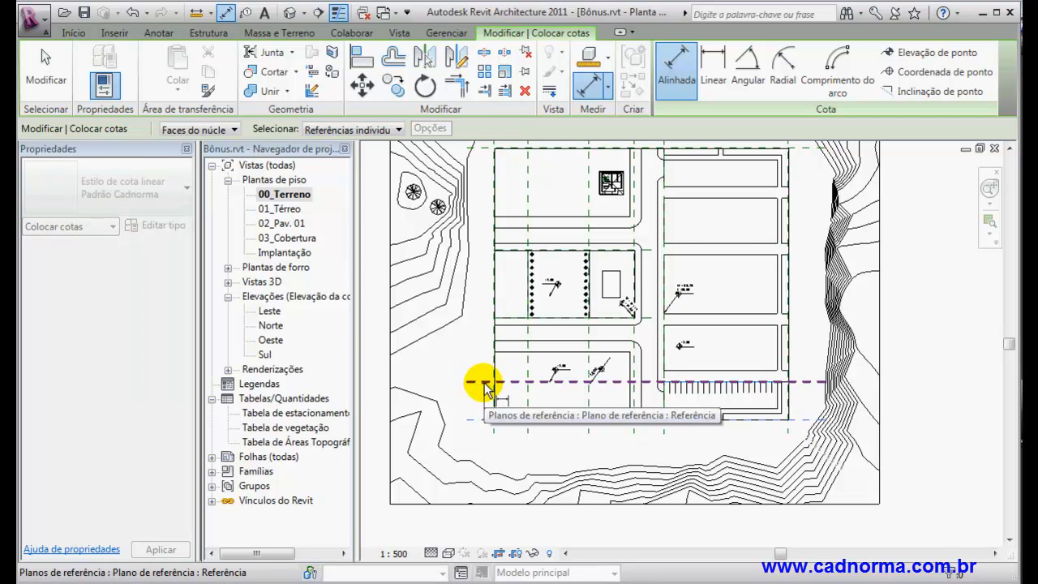
click(485, 383)
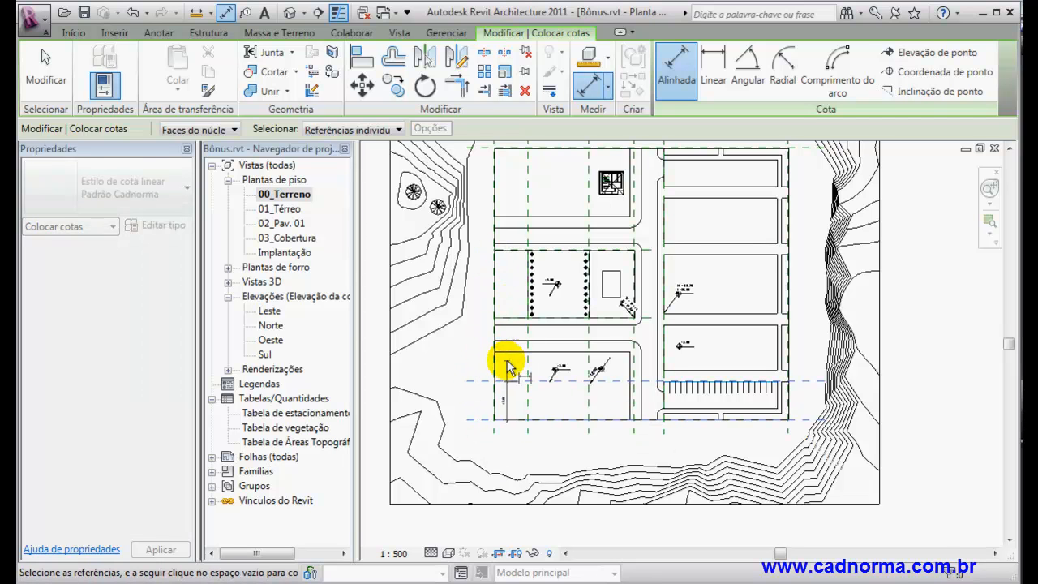
click(502, 250)
click(493, 155)
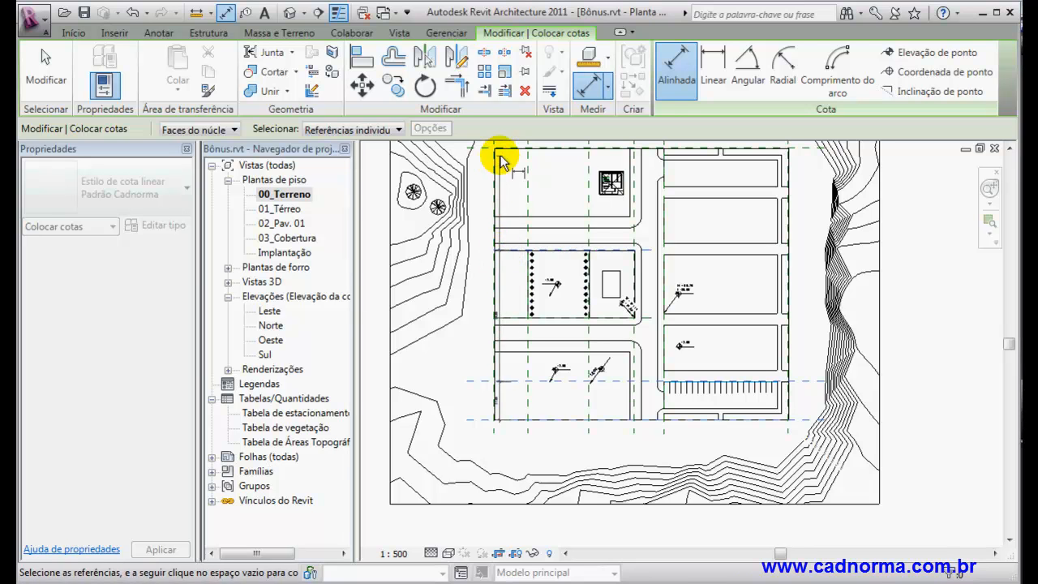
click(486, 160)
click(482, 157)
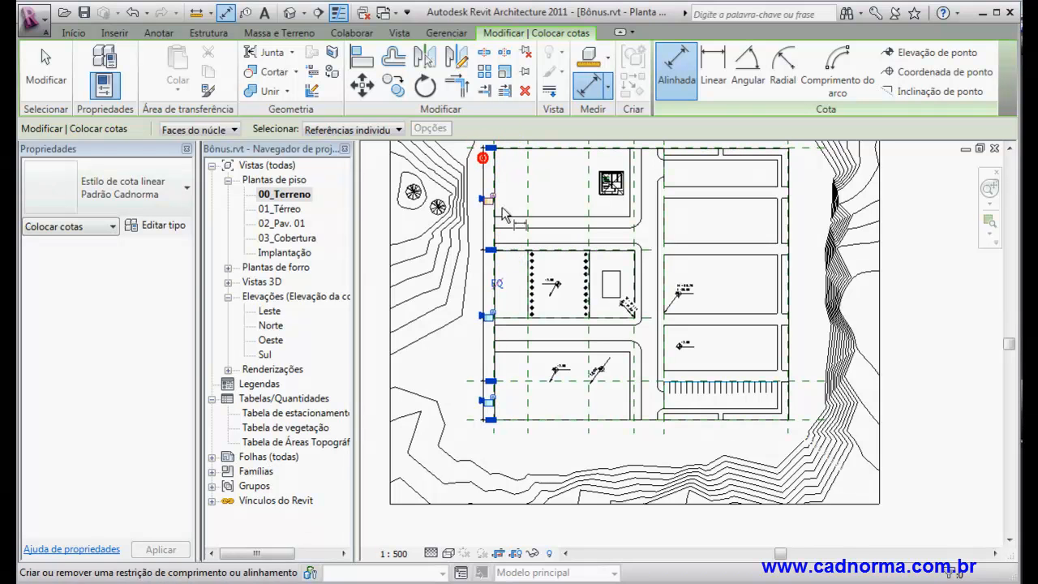
click(43, 72)
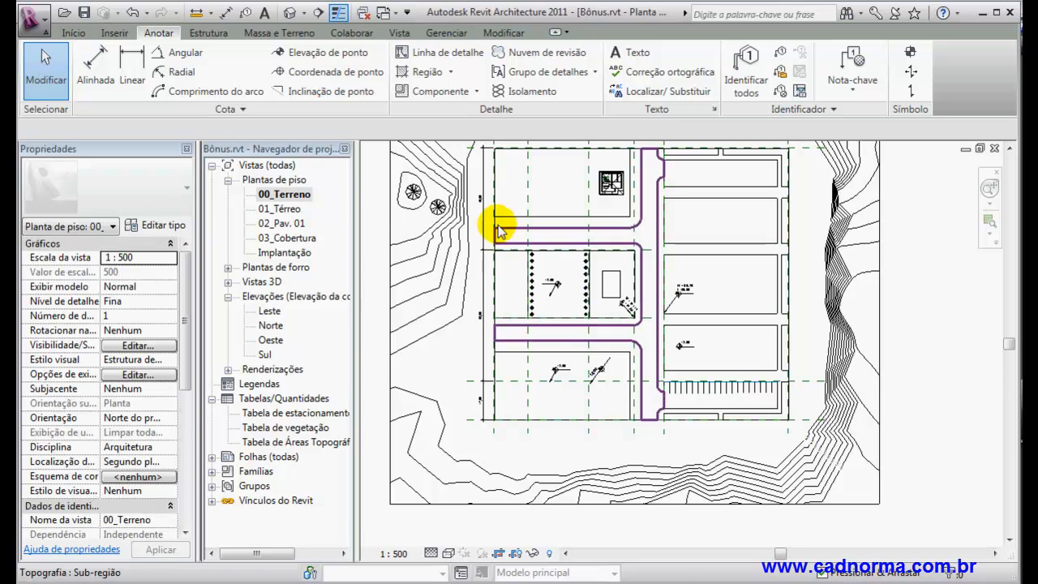
scroll(496, 220, up, 4)
scroll(462, 238, down, 2)
middle_drag(464, 237, 591, 299)
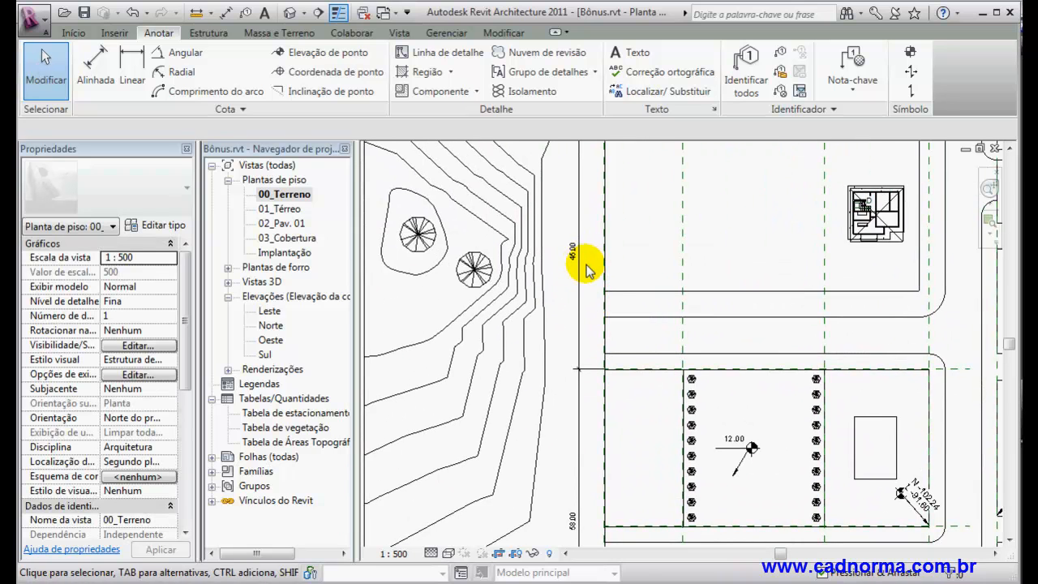
Examine the dimension chain along the site's west edge and the contour lines on the eastern slope
scroll(598, 371, up, 4)
scroll(604, 349, down, 3)
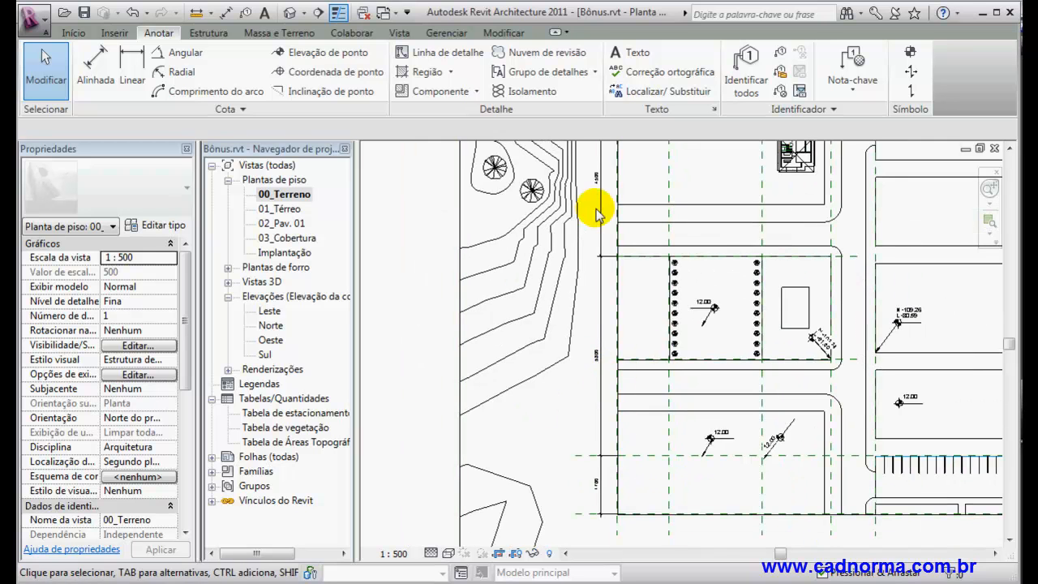
scroll(638, 261, down, 1)
middle_drag(678, 308, 567, 353)
scroll(629, 324, down, 1)
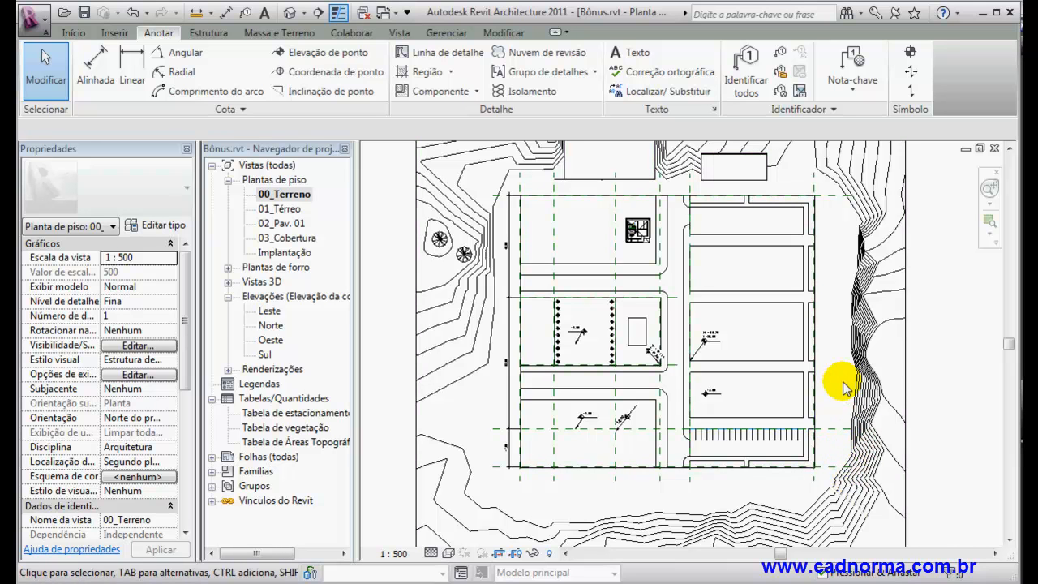
scroll(844, 381, up, 5)
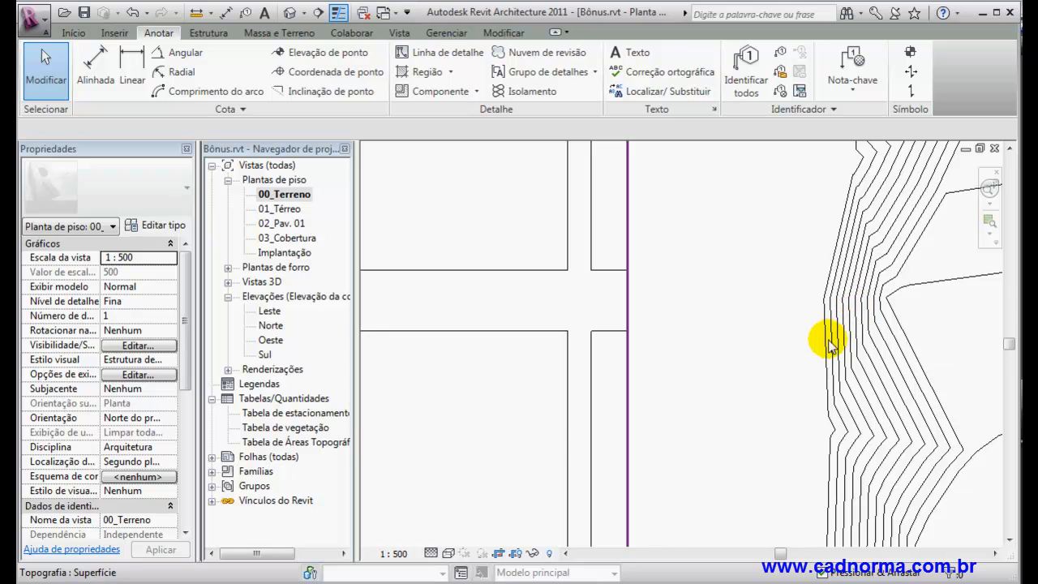
scroll(828, 348, up, 3)
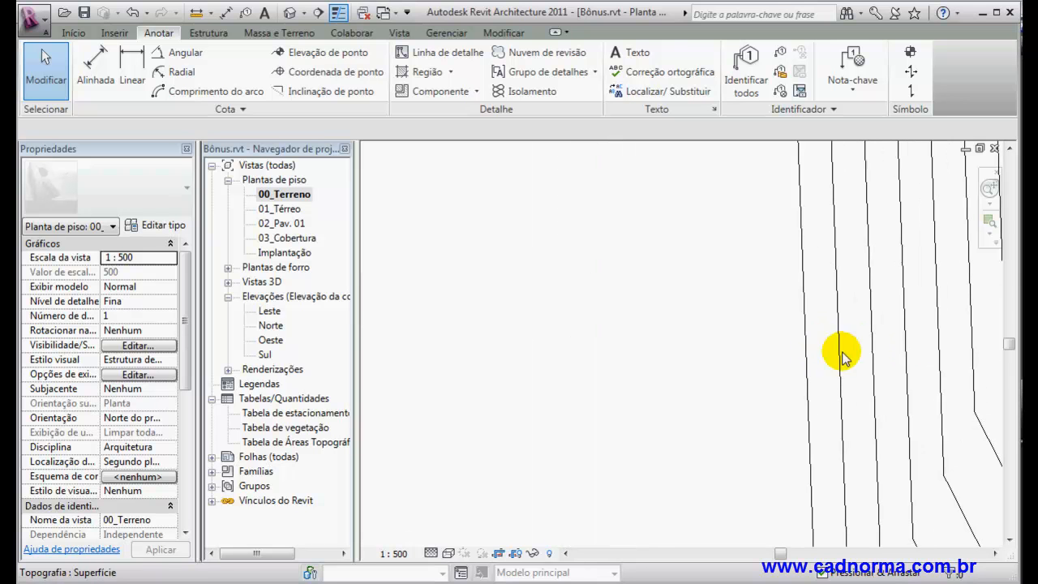
scroll(813, 353, down, 8)
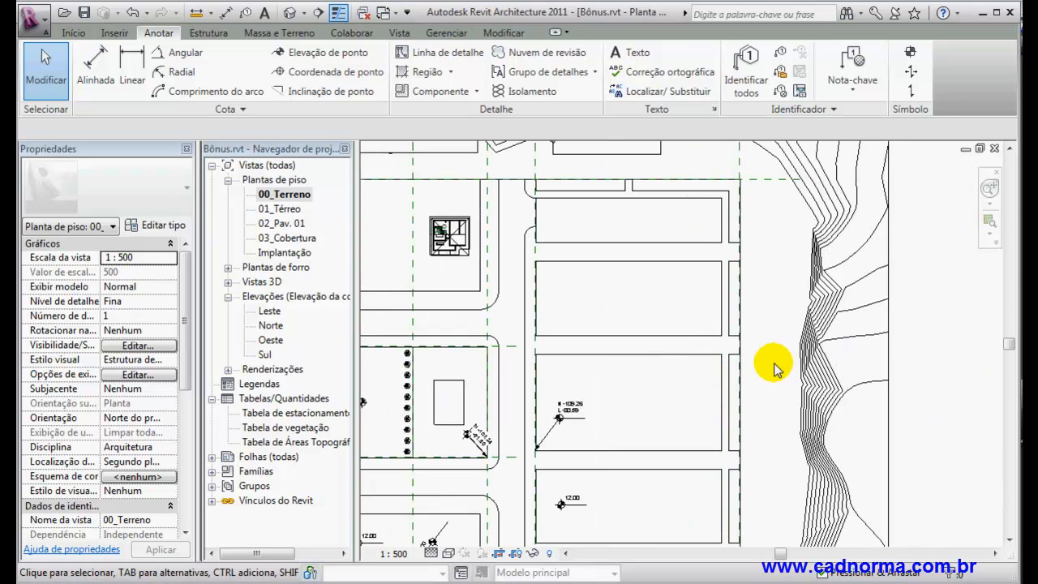
scroll(711, 375, down, 4)
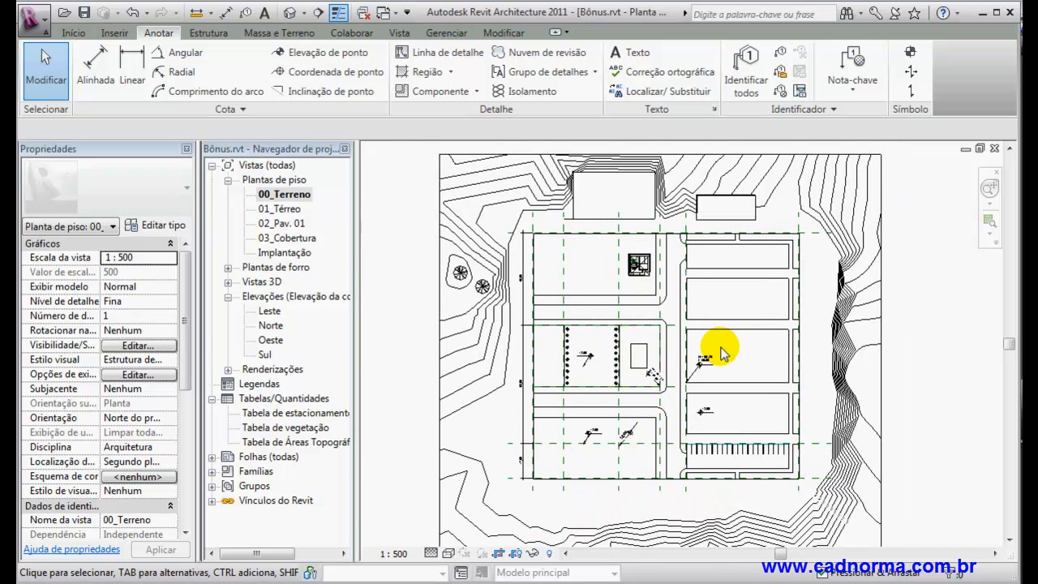
Examine the subregions, road outline and spot annotations in the central block of the site plan
scroll(679, 345, up, 4)
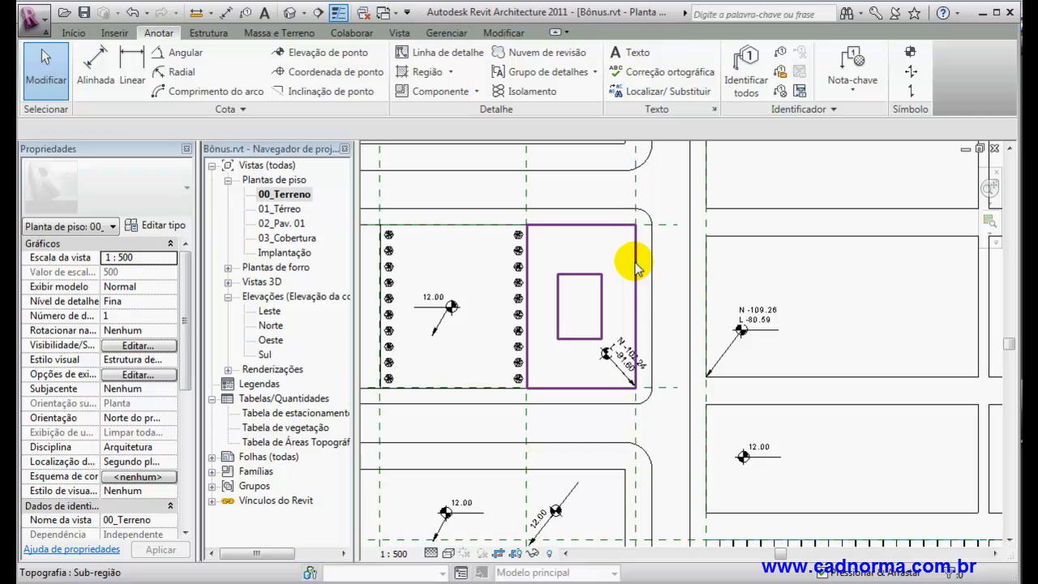
scroll(637, 270, down, 4)
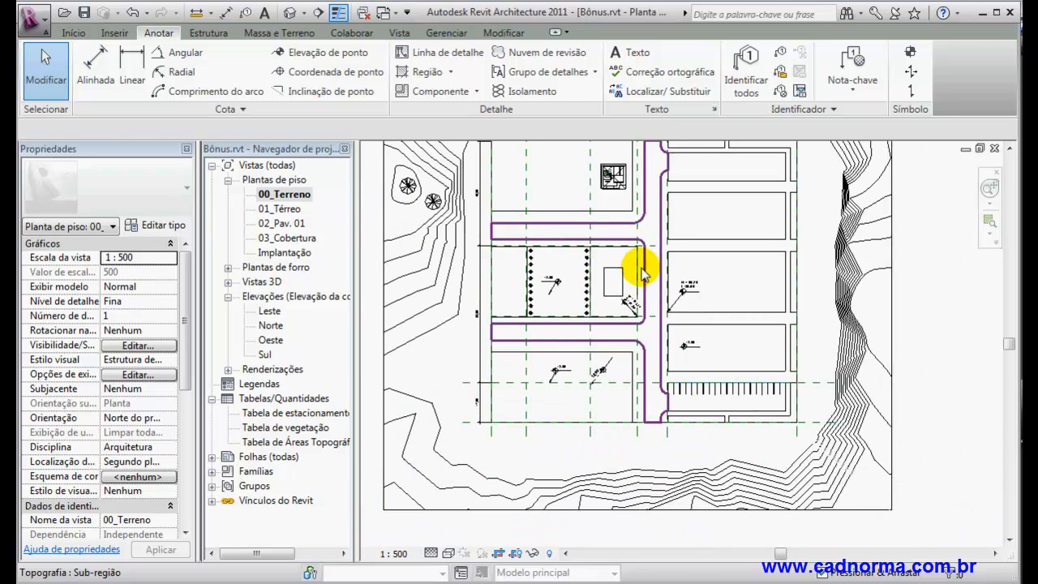
scroll(639, 275, down, 1)
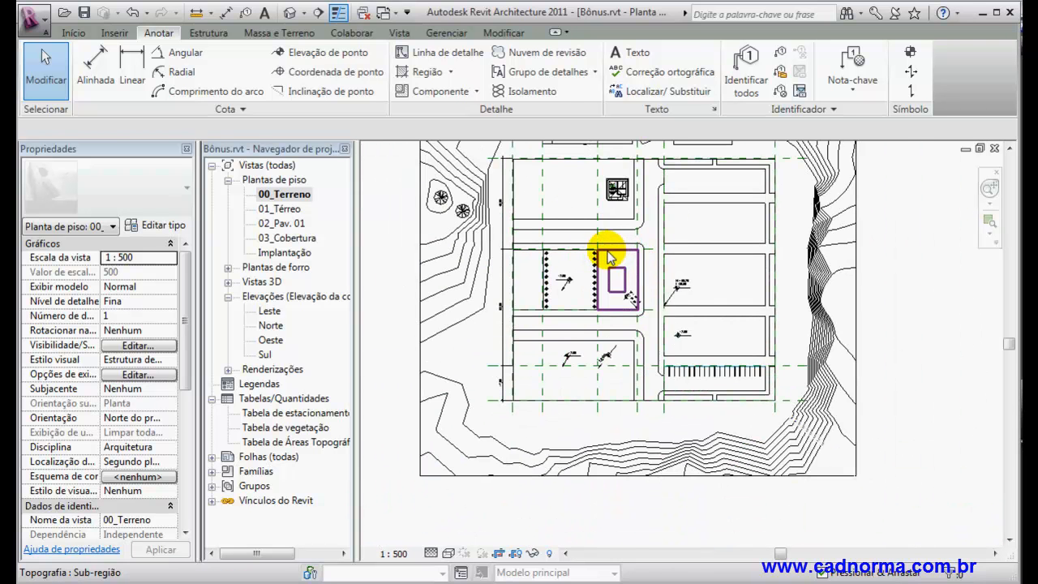
scroll(609, 255, up, 4)
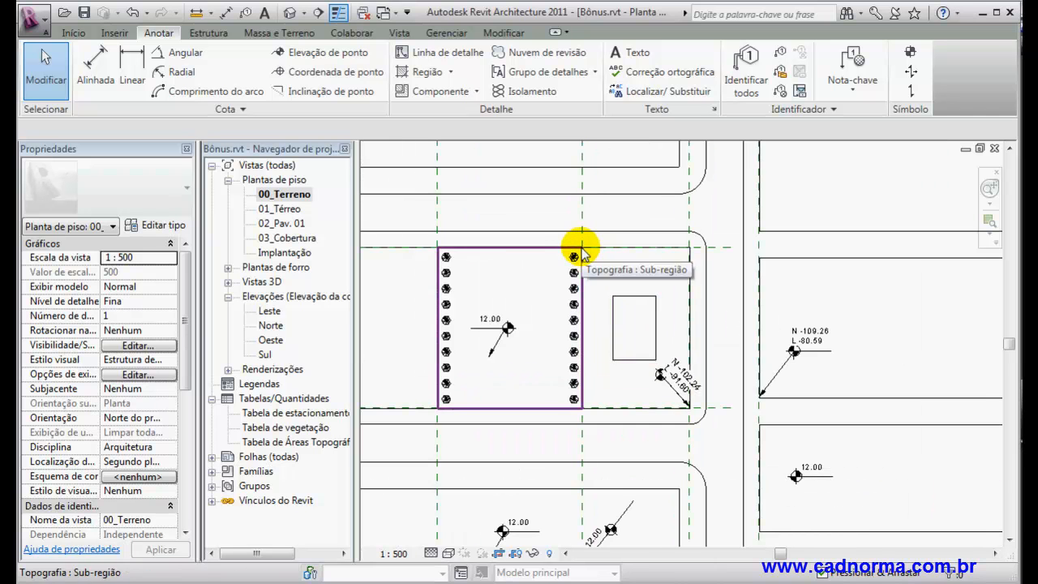
scroll(614, 254, down, 5)
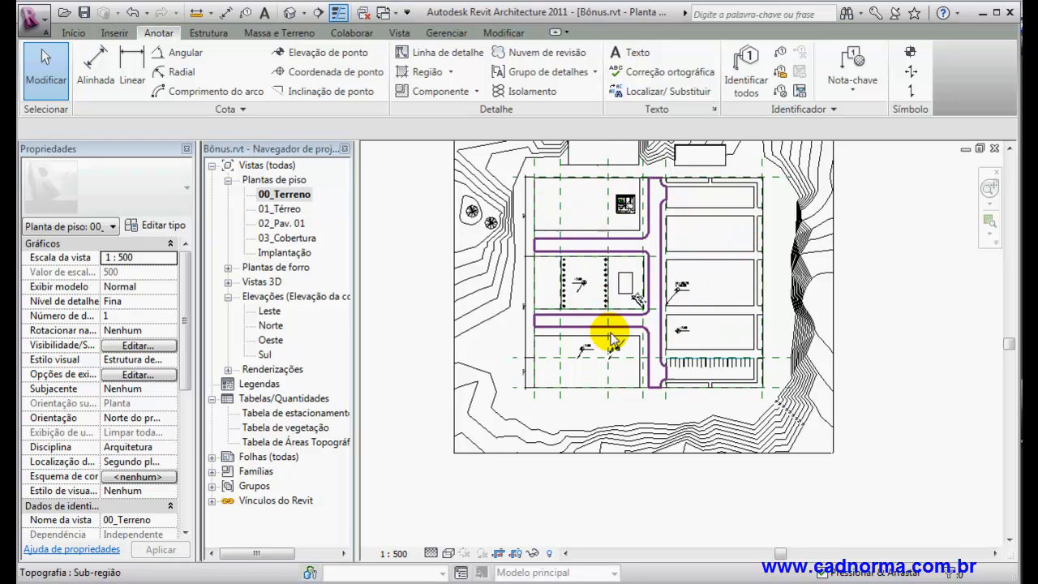
scroll(591, 299, up, 2)
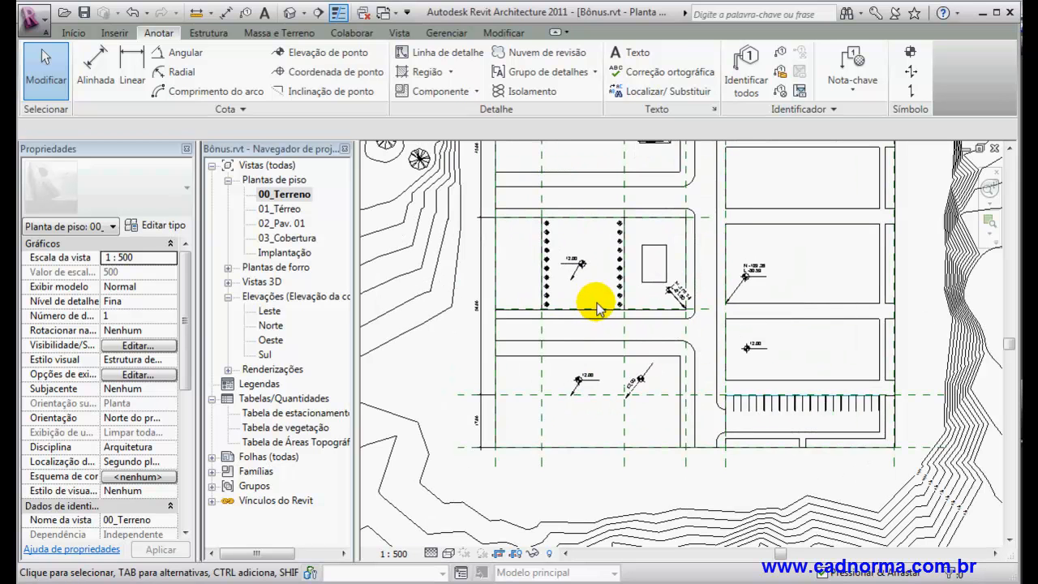
scroll(596, 306, down, 2)
middle_drag(607, 320, 608, 381)
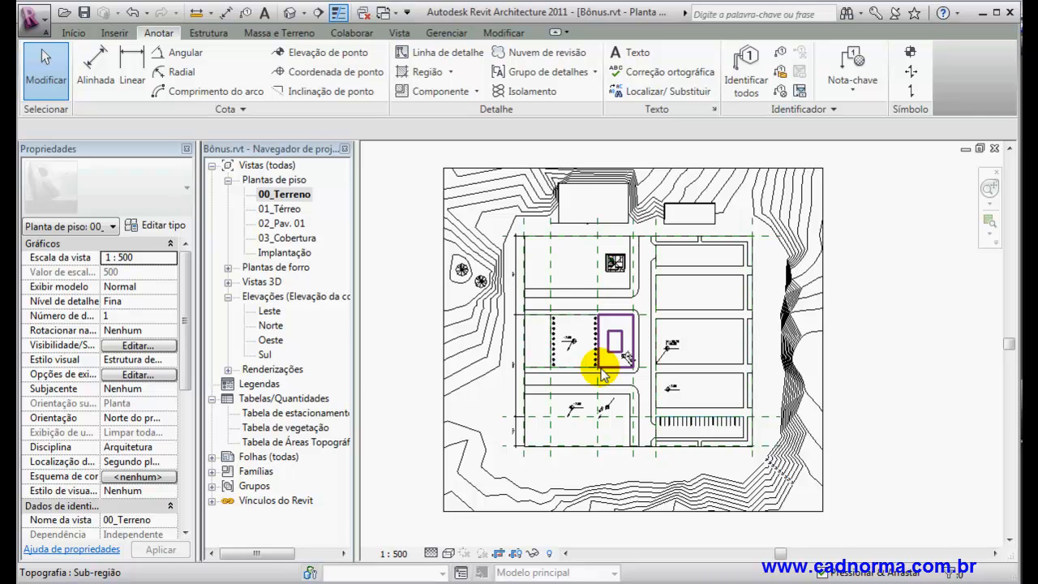
Inspect the linked Residência 01.rvt house and the eastern lots, ending with the whole site plan in view
scroll(609, 264, up, 5)
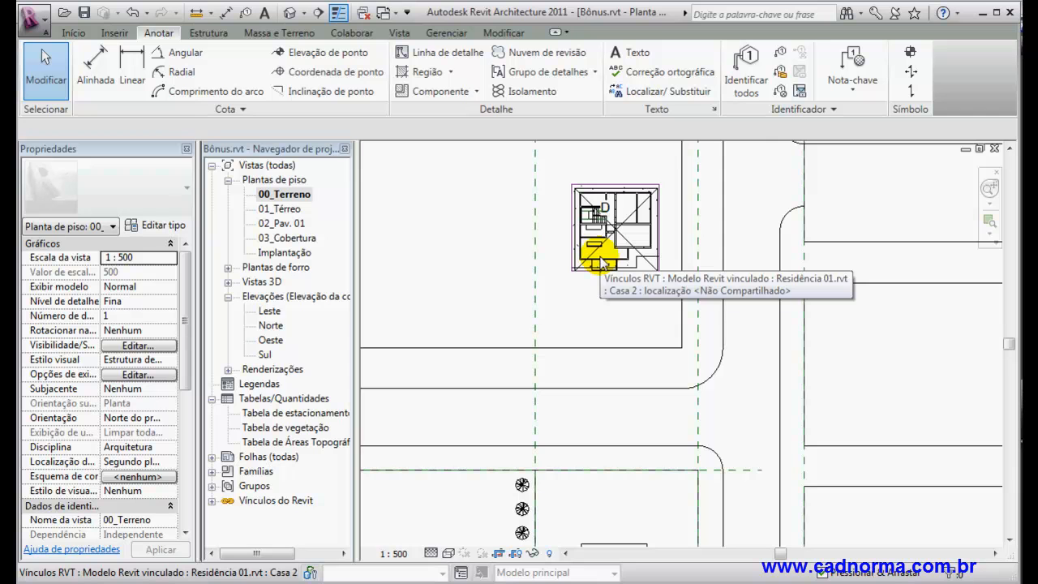
scroll(663, 331, down, 8)
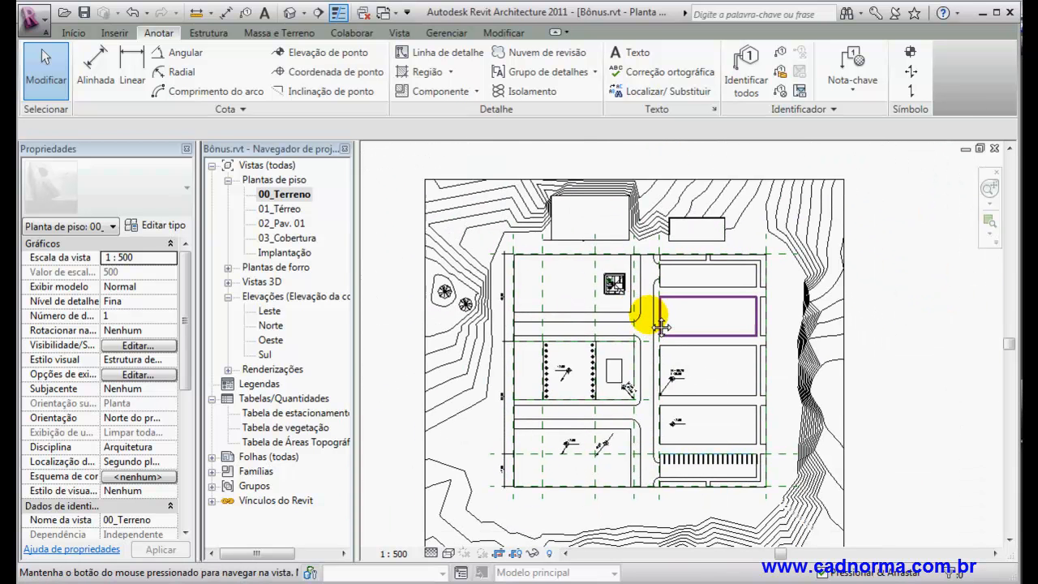
scroll(641, 321, up, 2)
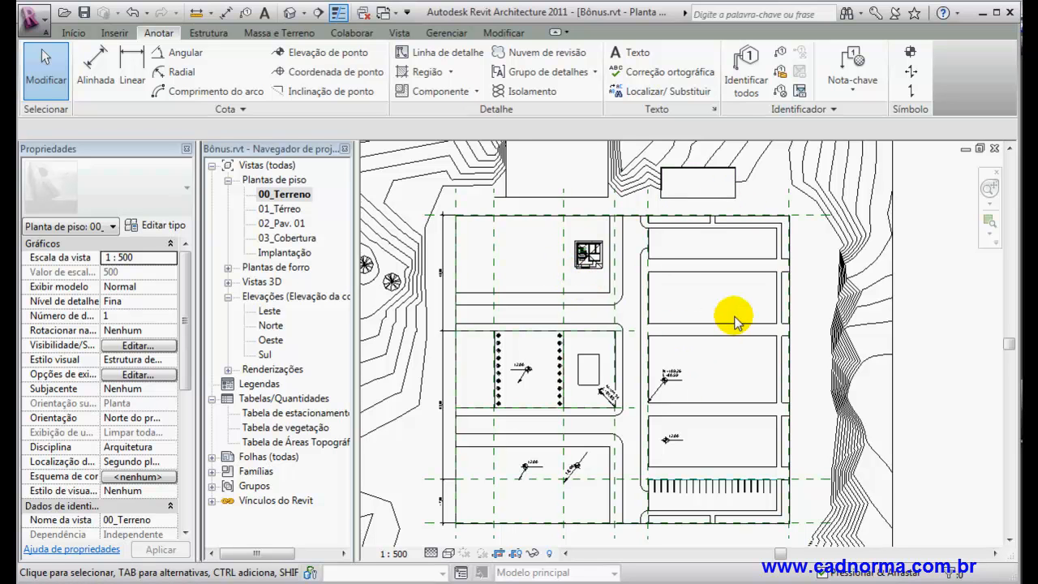
scroll(730, 312, up, 2)
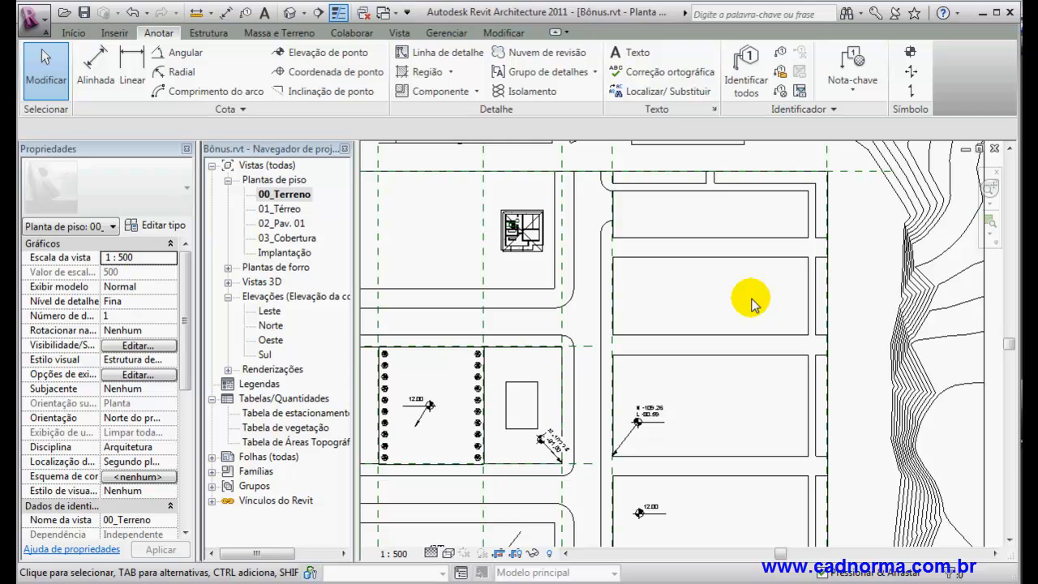
scroll(751, 304, down, 5)
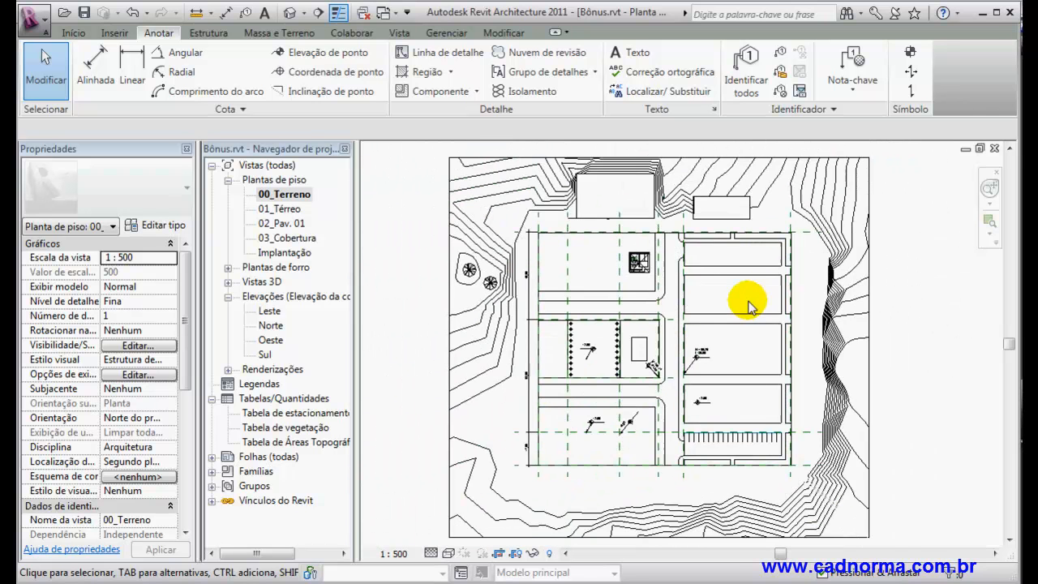
middle_drag(753, 313, 738, 302)
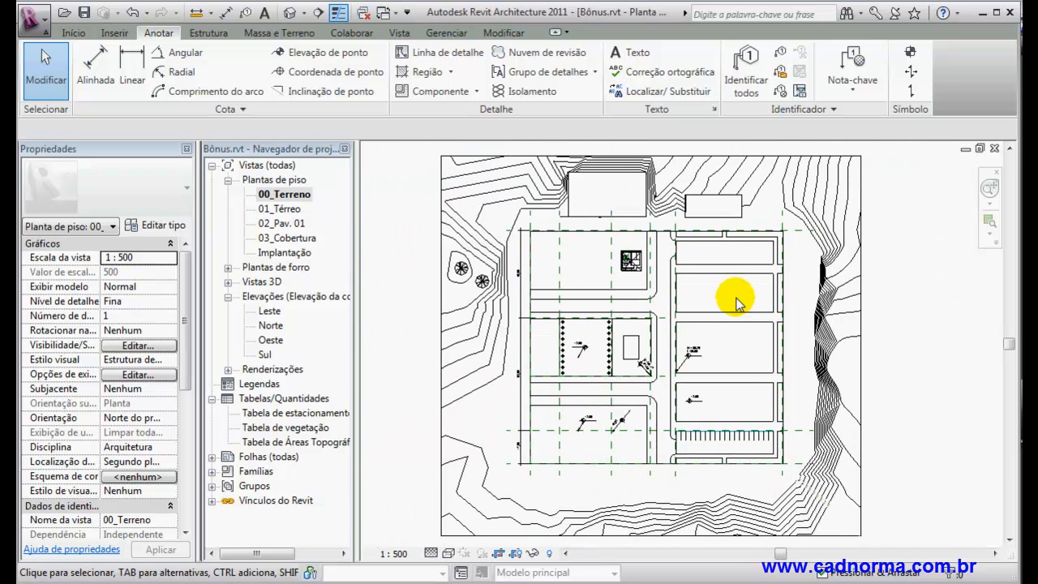
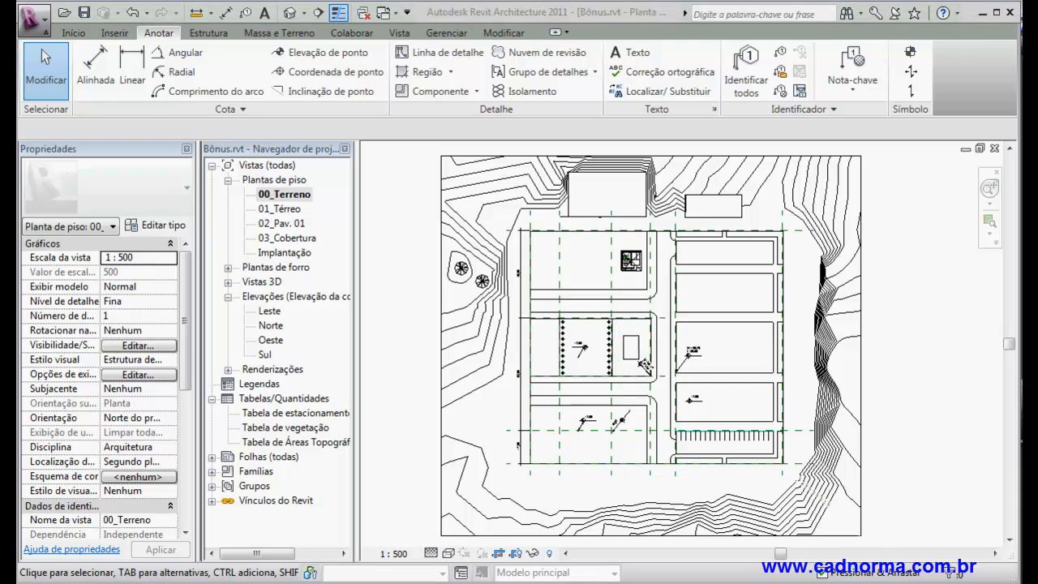
Switch to the web browser and open the Cadnorma_Revit page by way of the Cadnorma home page
key(alt+Tab)
scroll(724, 263, up, 3)
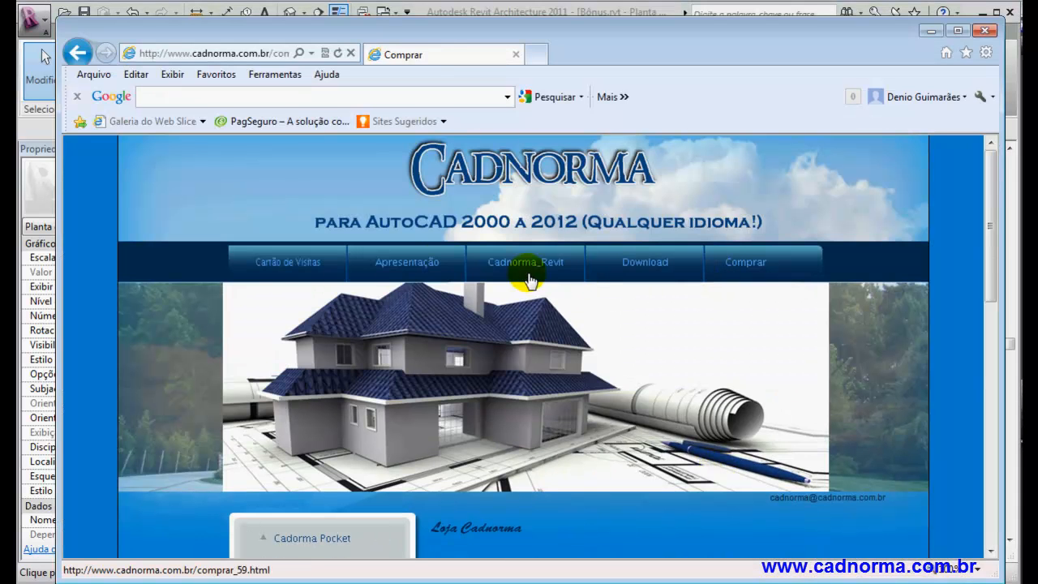
click(279, 264)
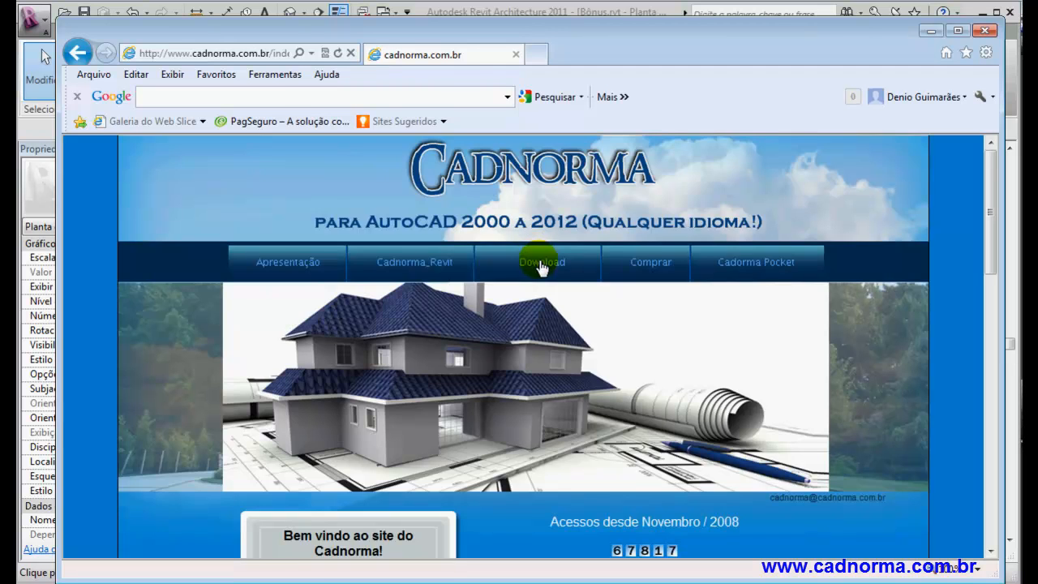
click(431, 269)
Look through the Revit course lesson lists for Módulo I and Módulo II, including the C - Topografia e Terreno lessons
scroll(485, 299, down, 5)
scroll(490, 300, down, 6)
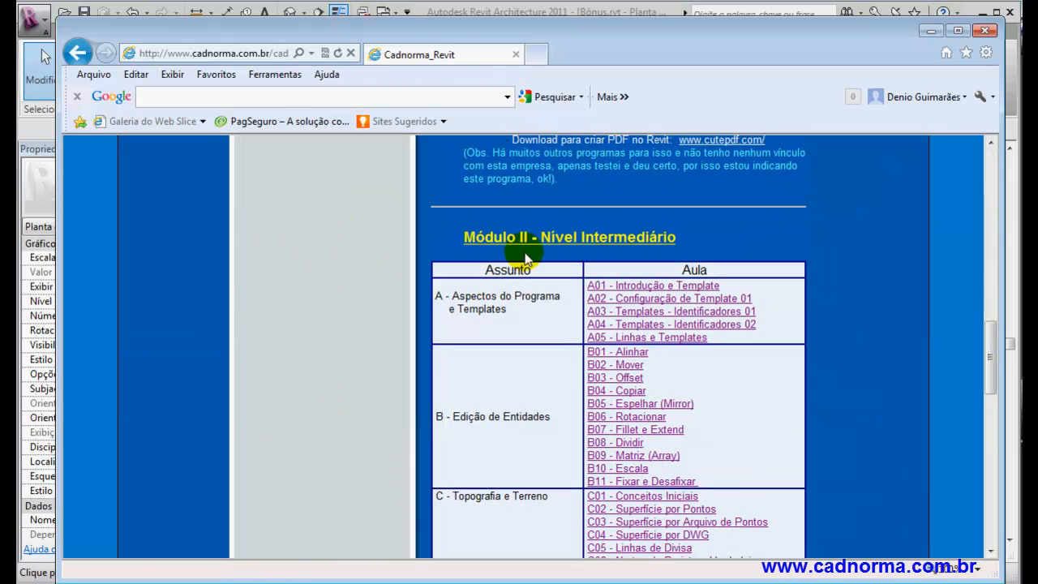
scroll(519, 243, up, 4)
scroll(540, 219, up, 3)
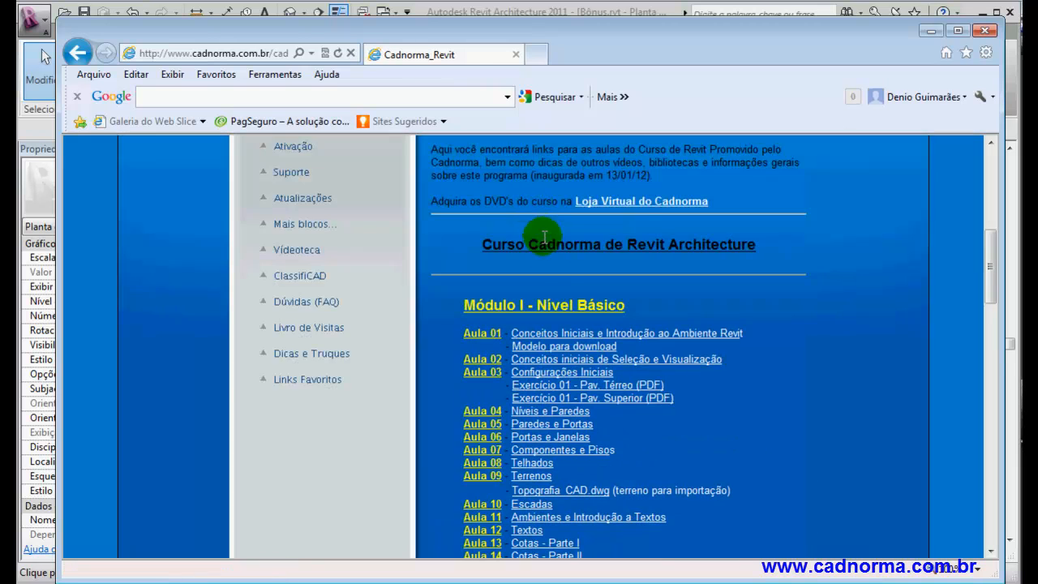
scroll(556, 301, down, 8)
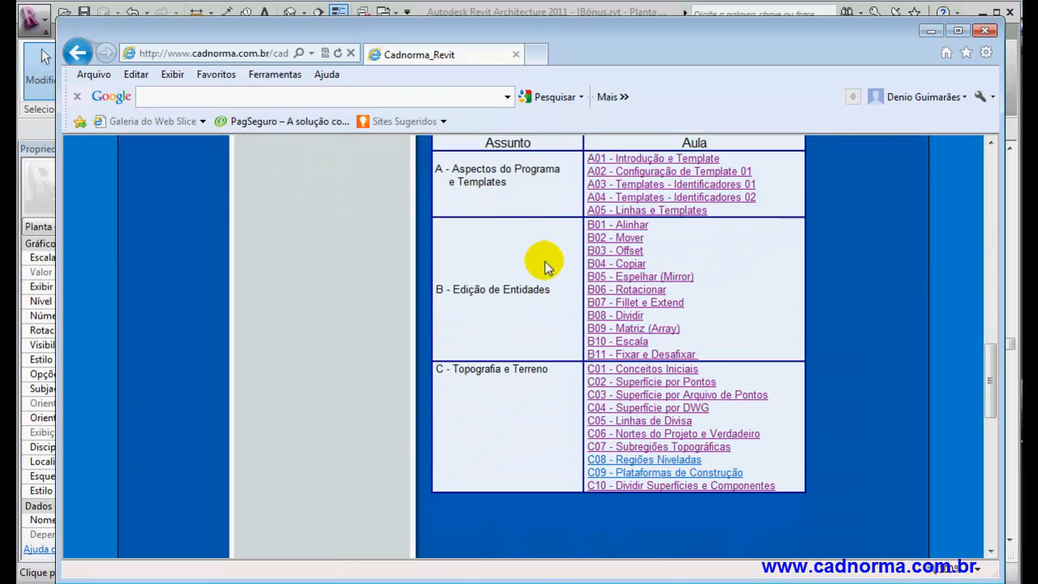
scroll(546, 260, up, 2)
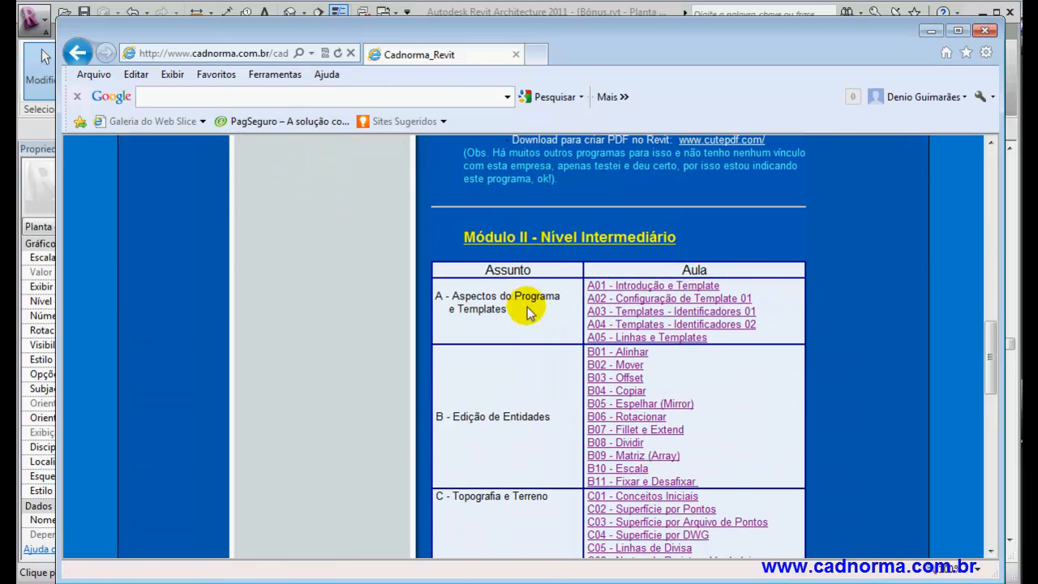
scroll(540, 348, down, 2)
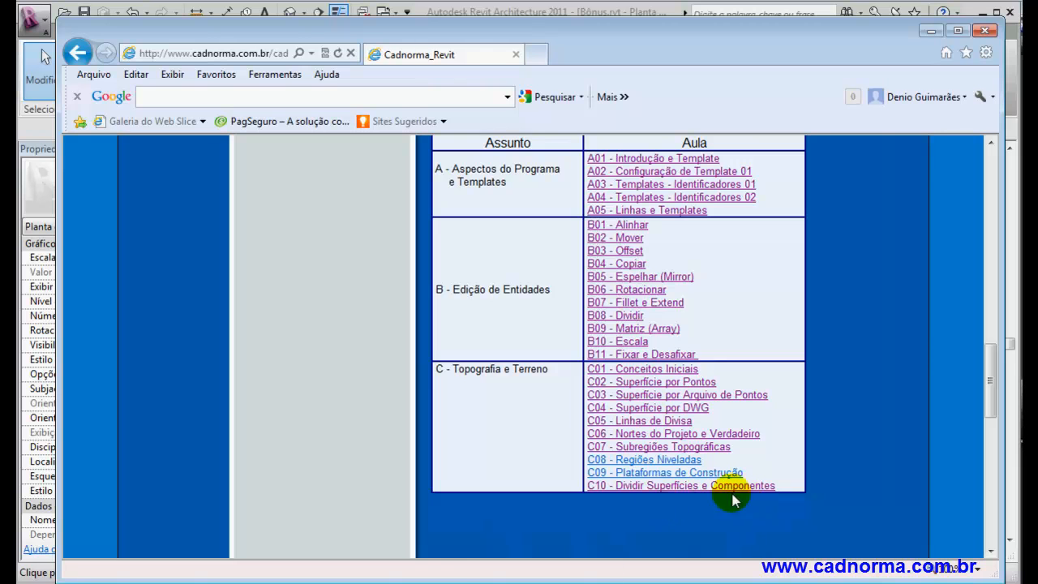
scroll(703, 455, down, 5)
scroll(694, 438, up, 15)
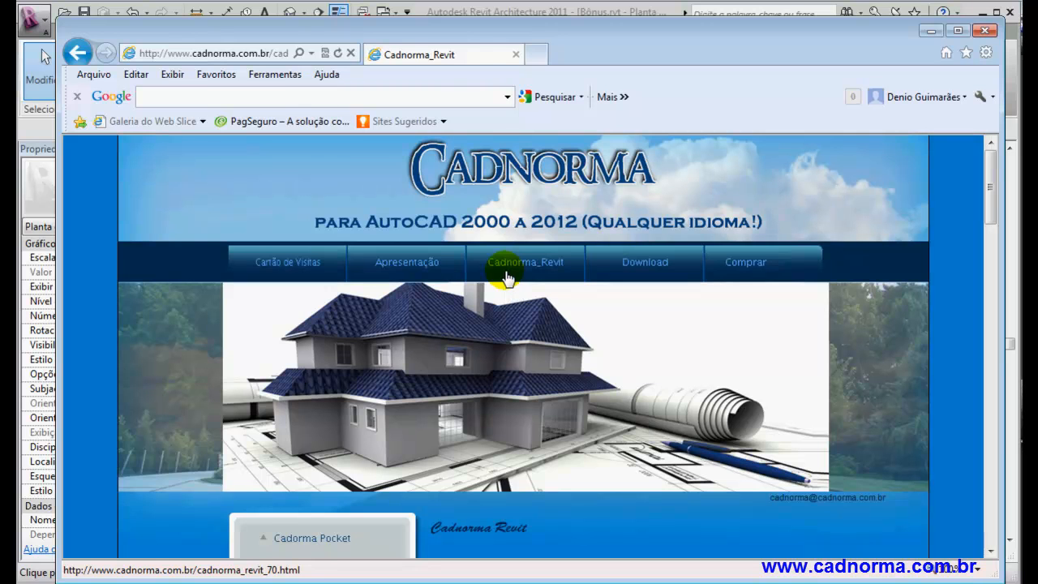
Open the Comprar page and read the Loja Cadnorma licence and payment information
click(746, 266)
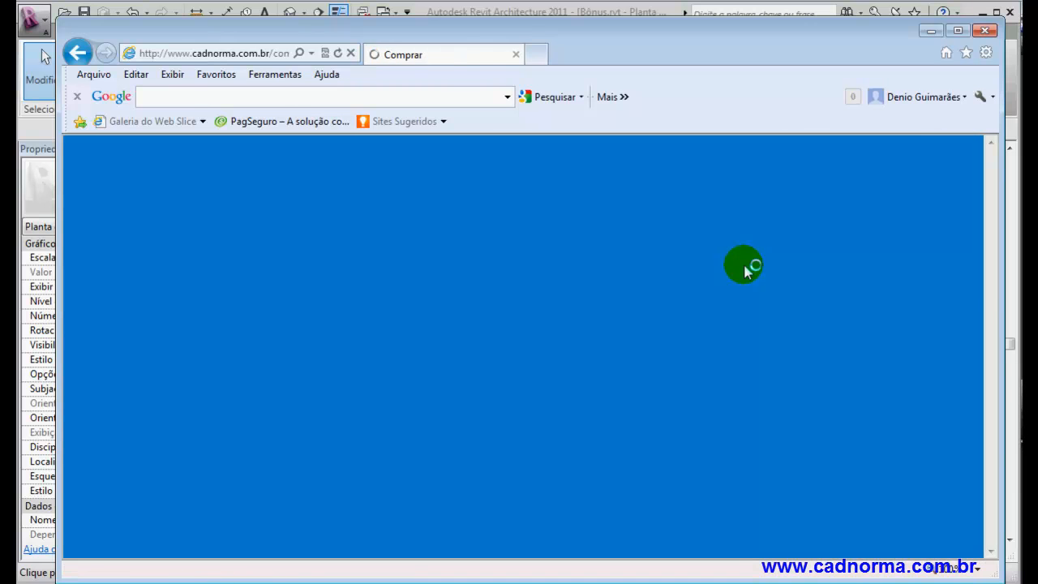
scroll(766, 357, down, 3)
scroll(767, 349, down, 3)
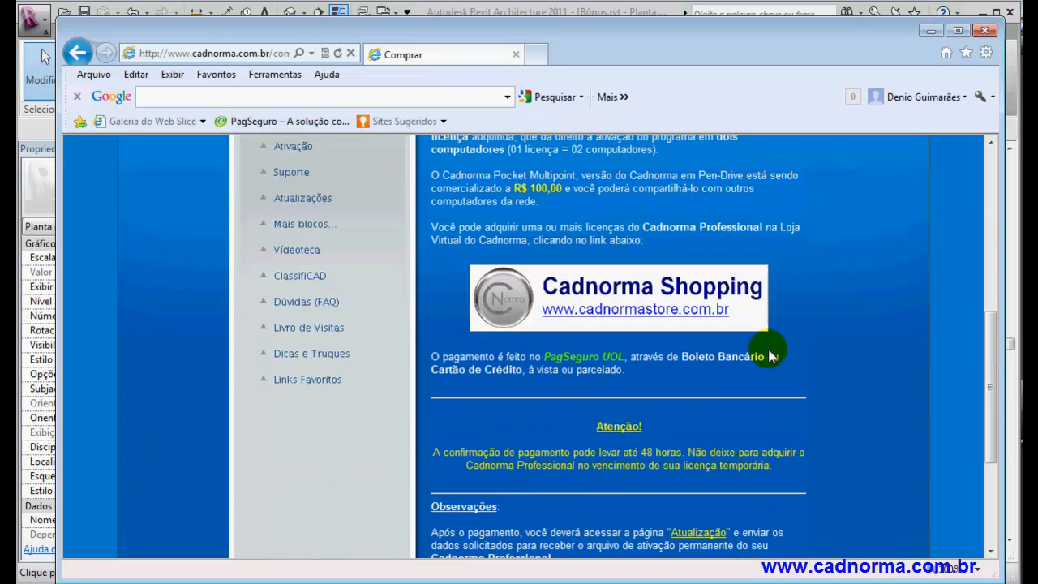
scroll(765, 347, up, 5)
scroll(768, 355, down, 3)
scroll(767, 357, down, 2)
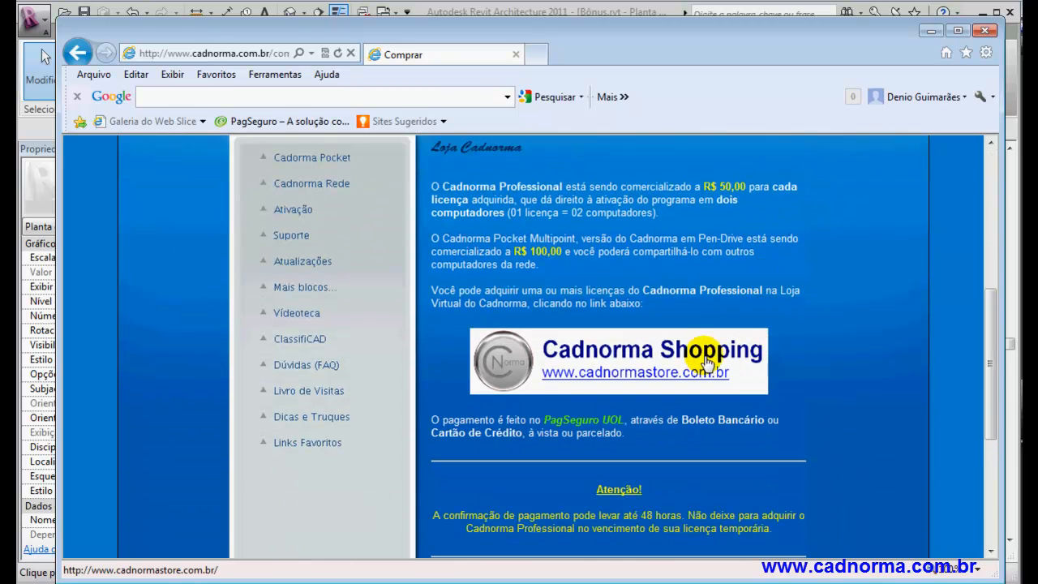
click(621, 362)
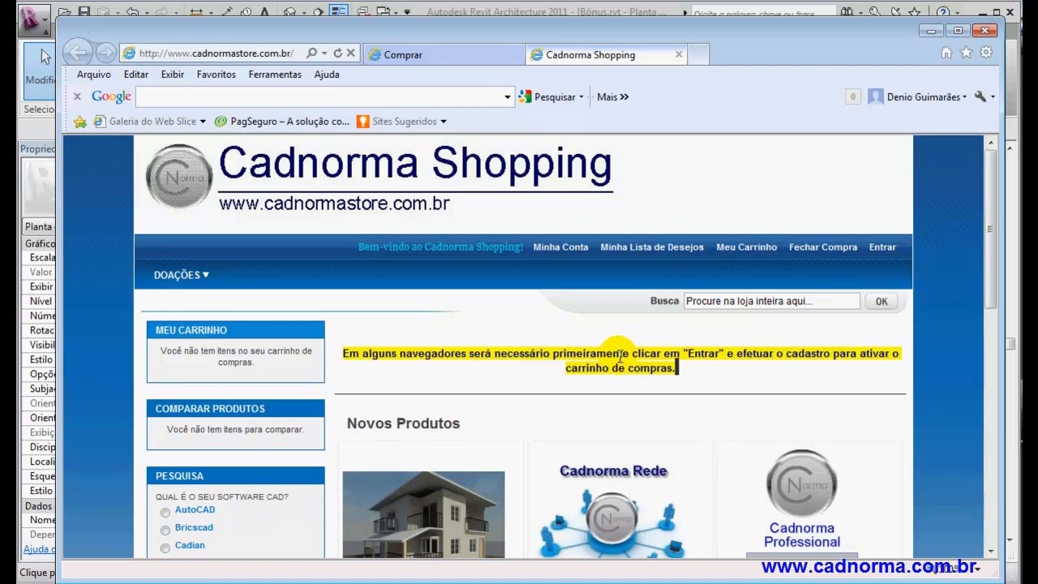
scroll(620, 355, down, 4)
scroll(598, 457, up, 4)
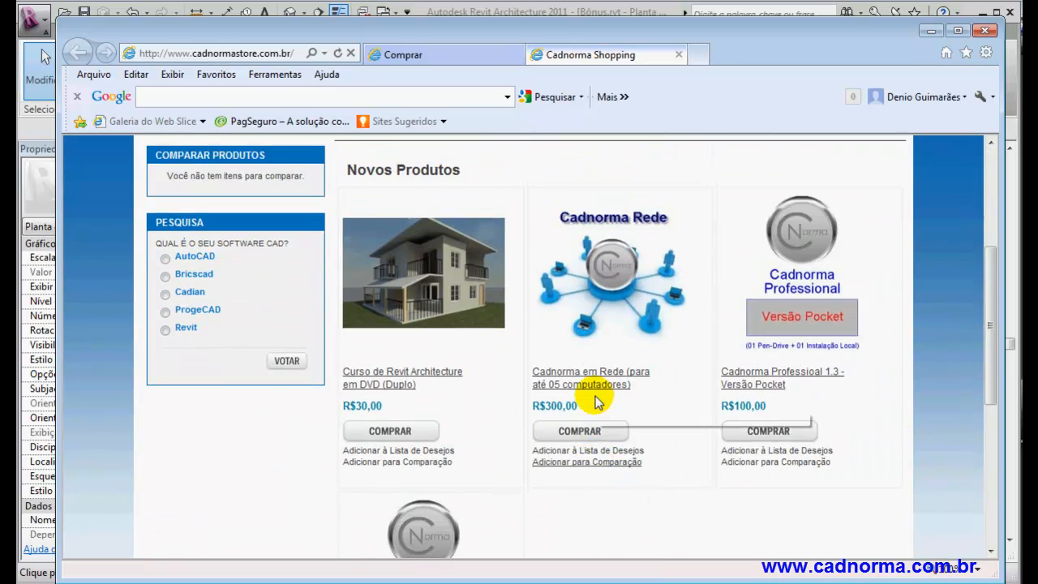